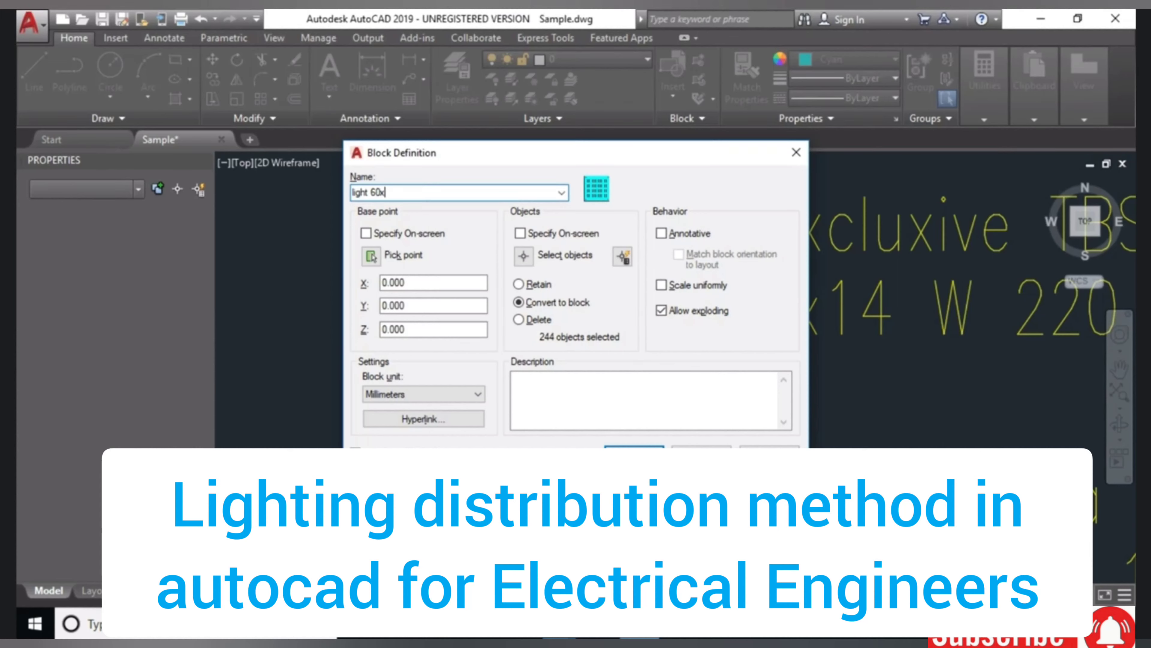
- Create the 'light 60x60' block from the fixture's 244 objects and select it
key("Return")
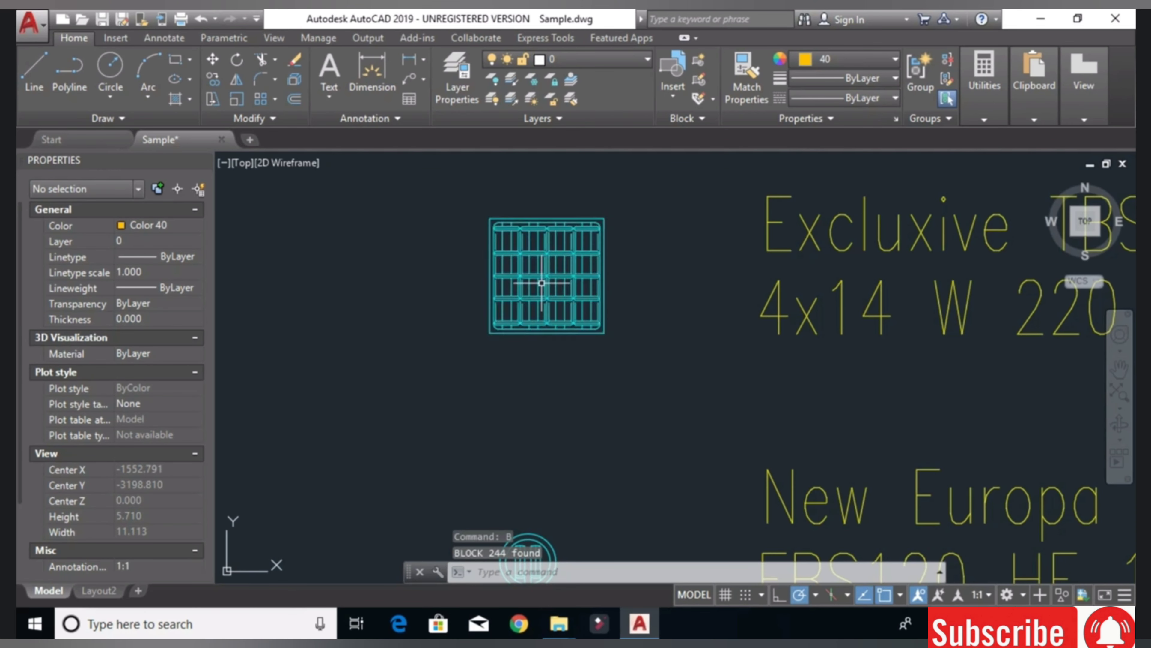
middle_click_drag(541, 275, 596, 269)
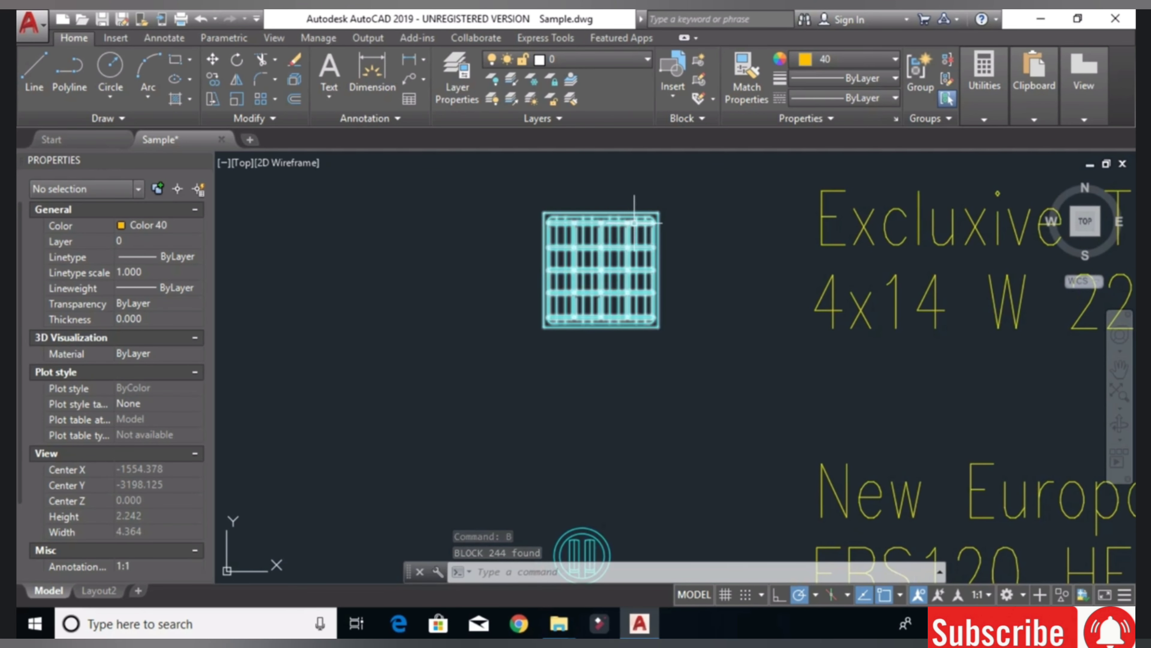
left_click(635, 236)
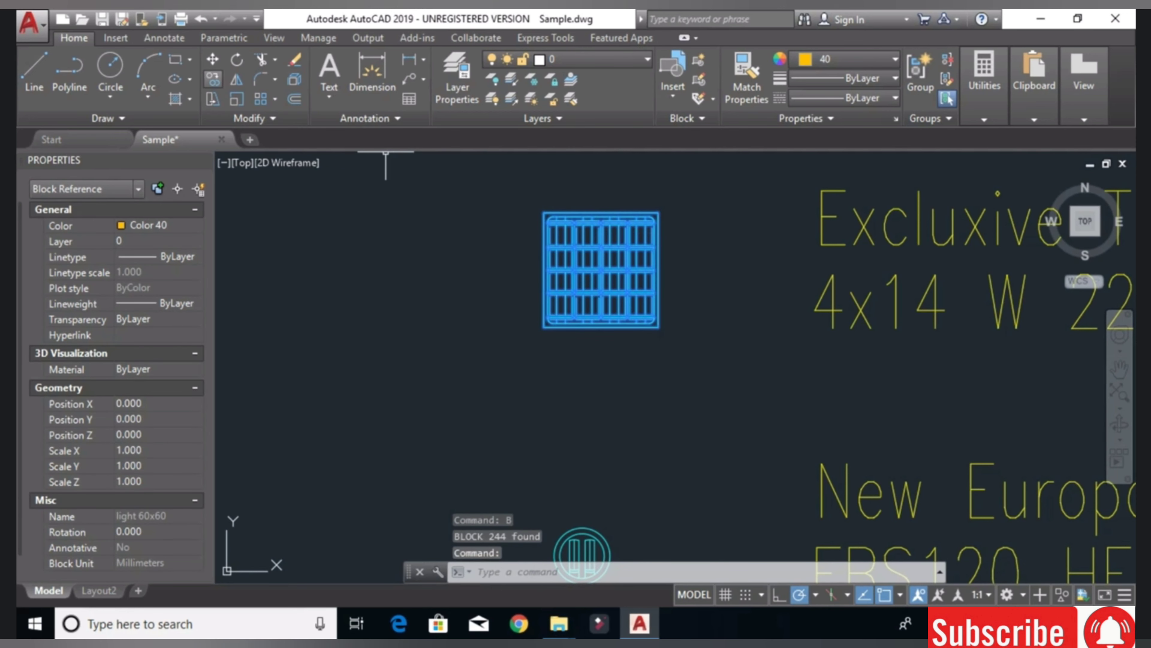
- Start copying the fixture block with CO, using its top-left corner as base point
type("co")
key("Return")
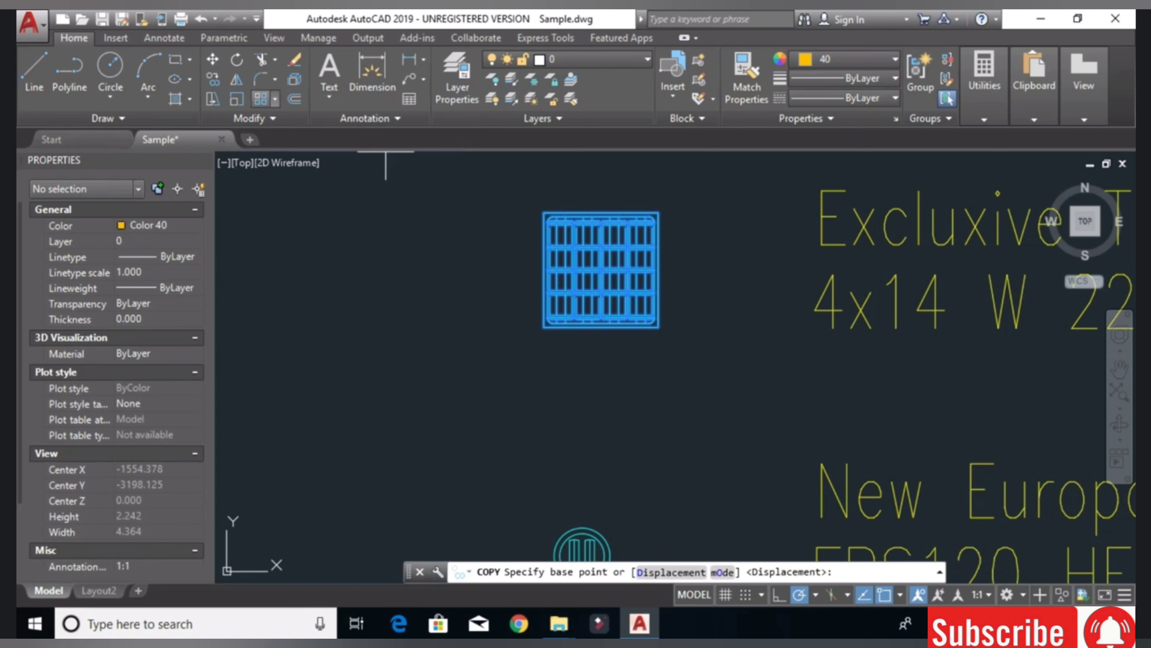
scroll(531, 200, "up", 4)
scroll(532, 200, "up", 2)
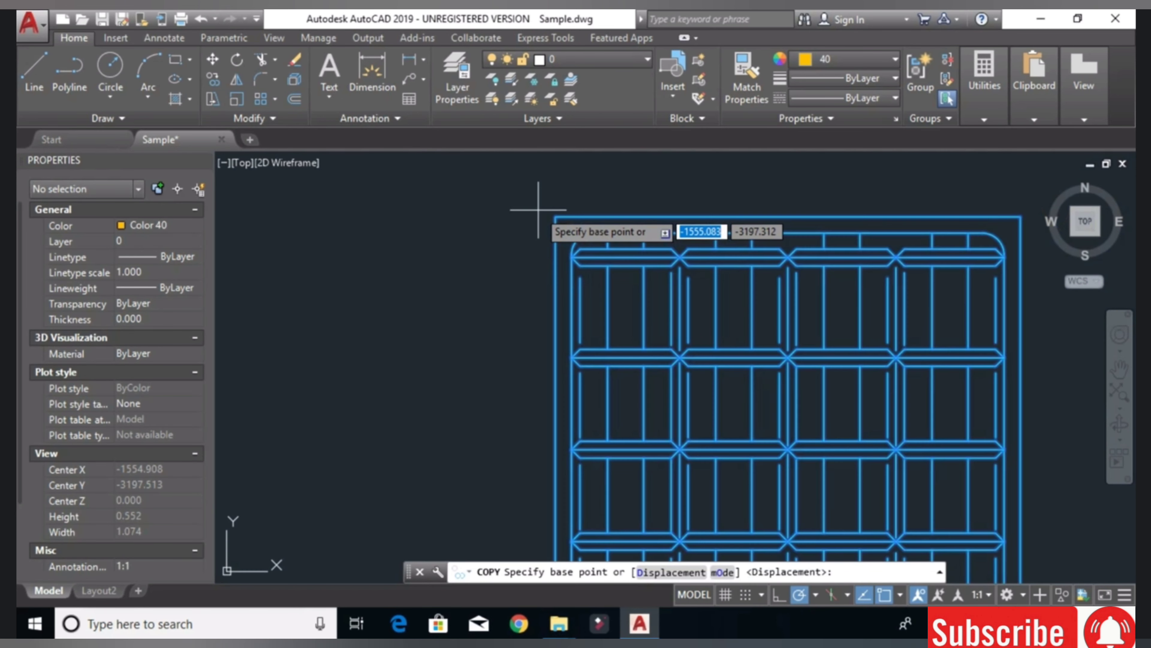
left_click(556, 216)
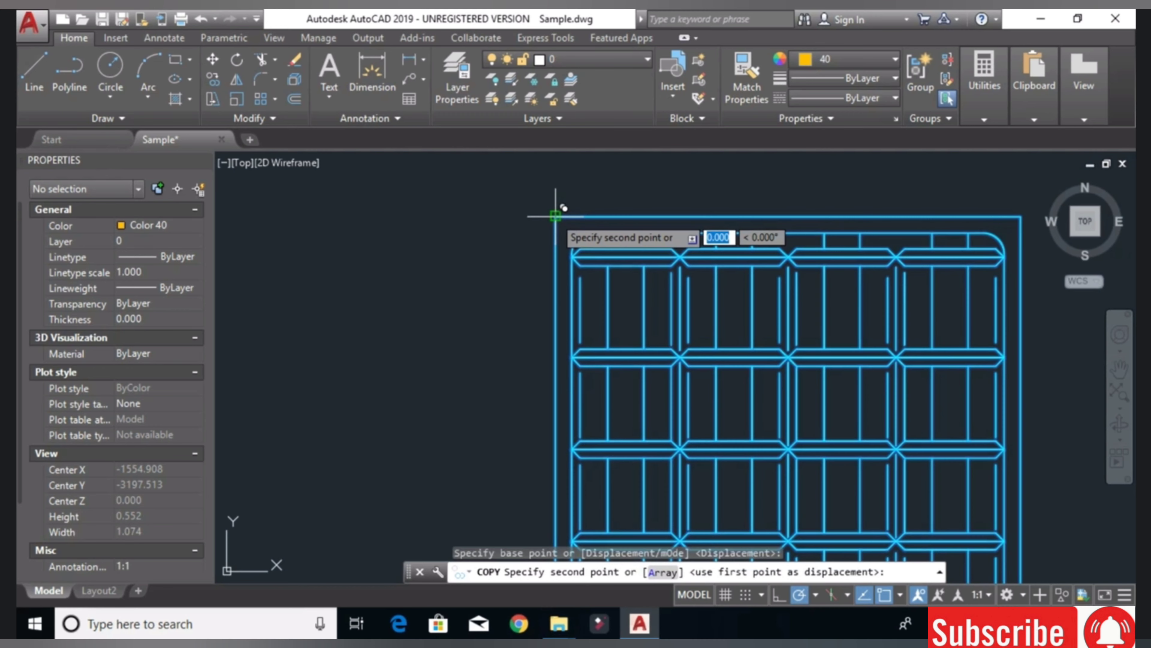
scroll(1057, 318, "down", 2)
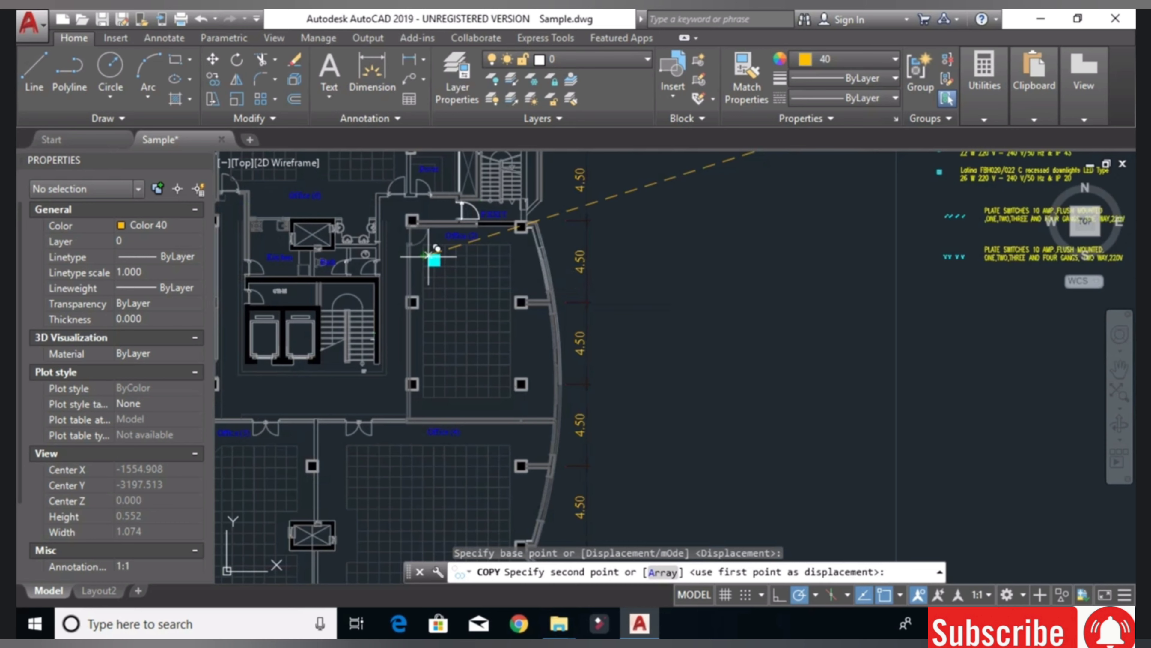
scroll(433, 254, "up", 3)
- Place fixture copies in two top-row cells of the Office (2) ceiling grid and end copying
middle_click_drag(430, 224, 446, 260)
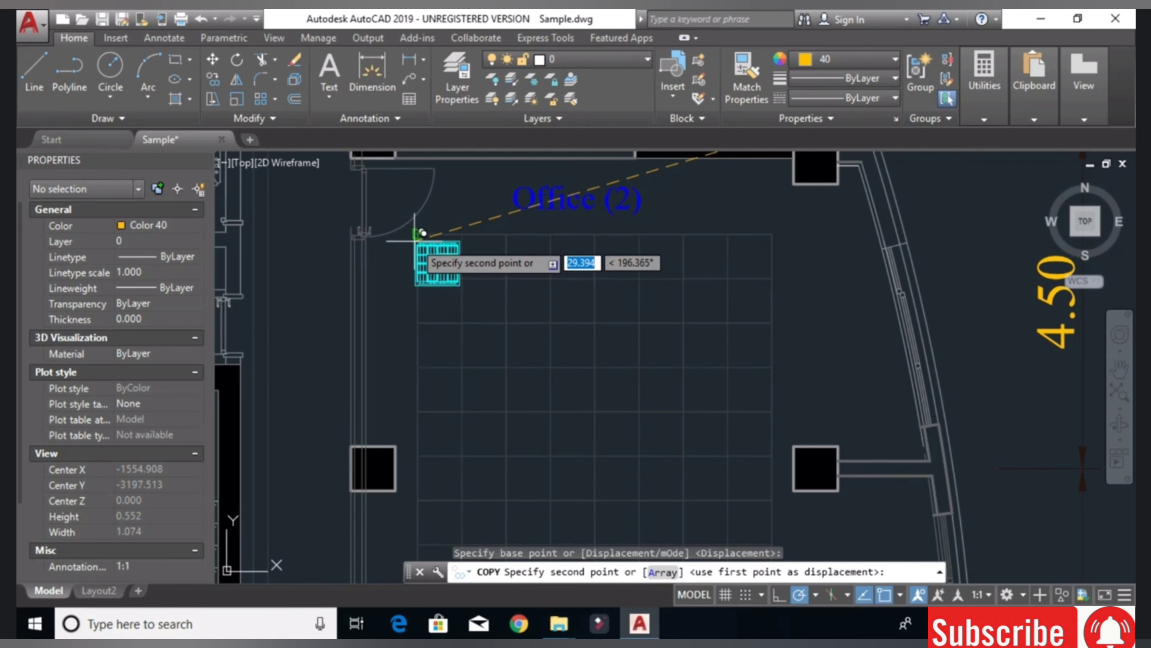
scroll(422, 233, "up", 4)
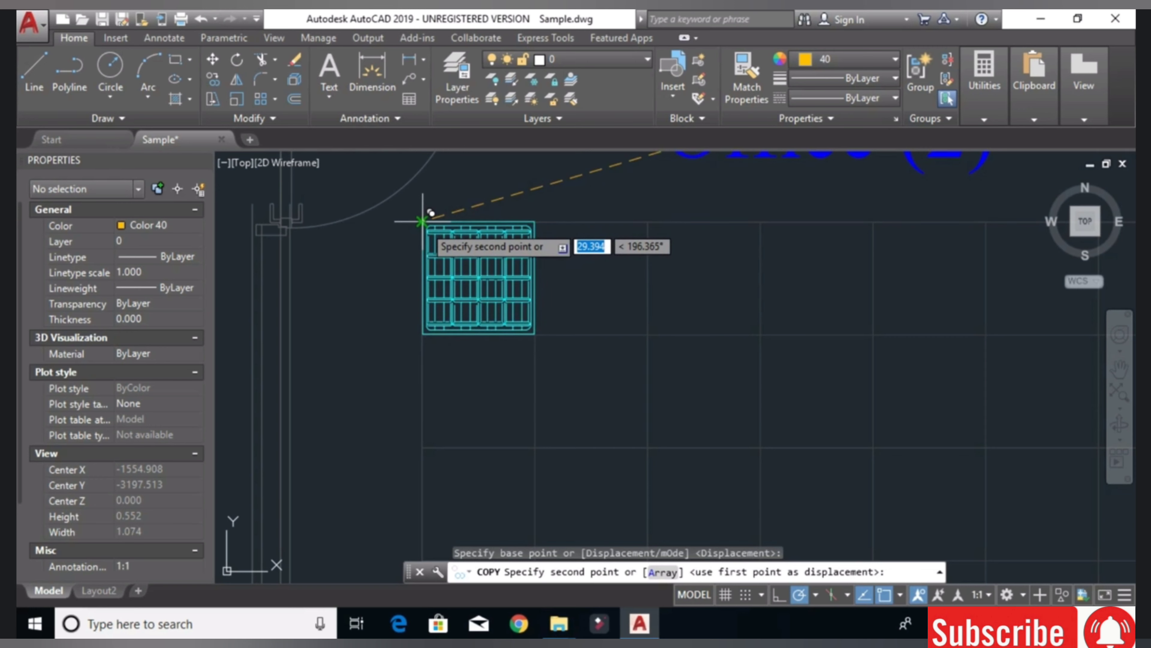
left_click(421, 221)
scroll(412, 252, "down", 2)
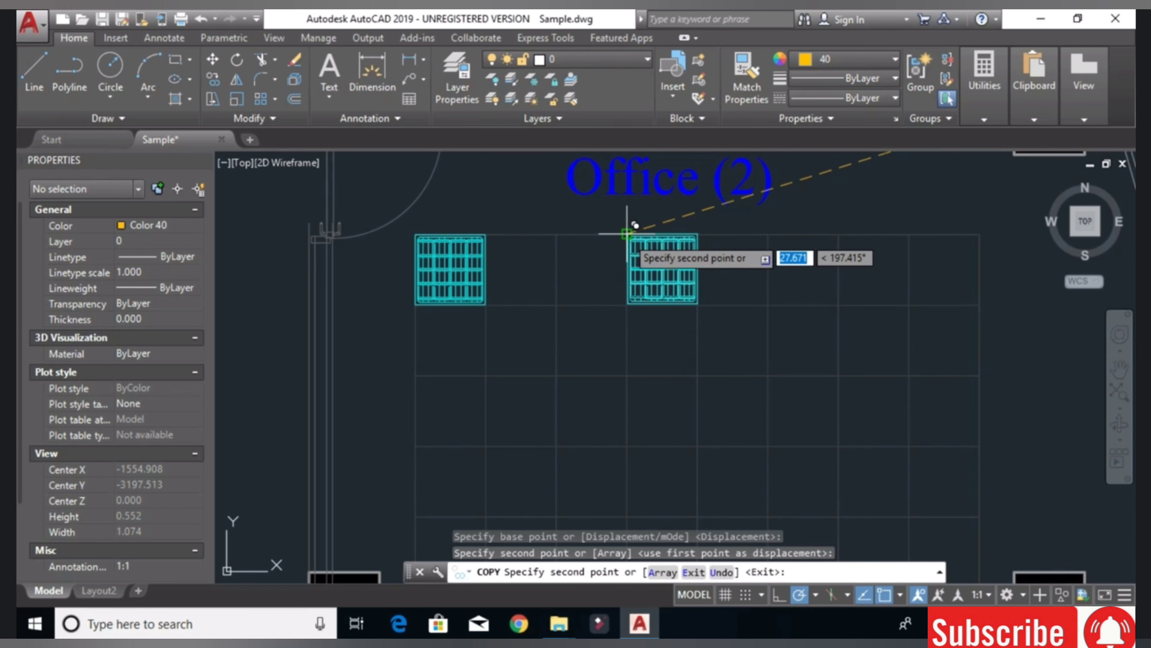
left_click(627, 234)
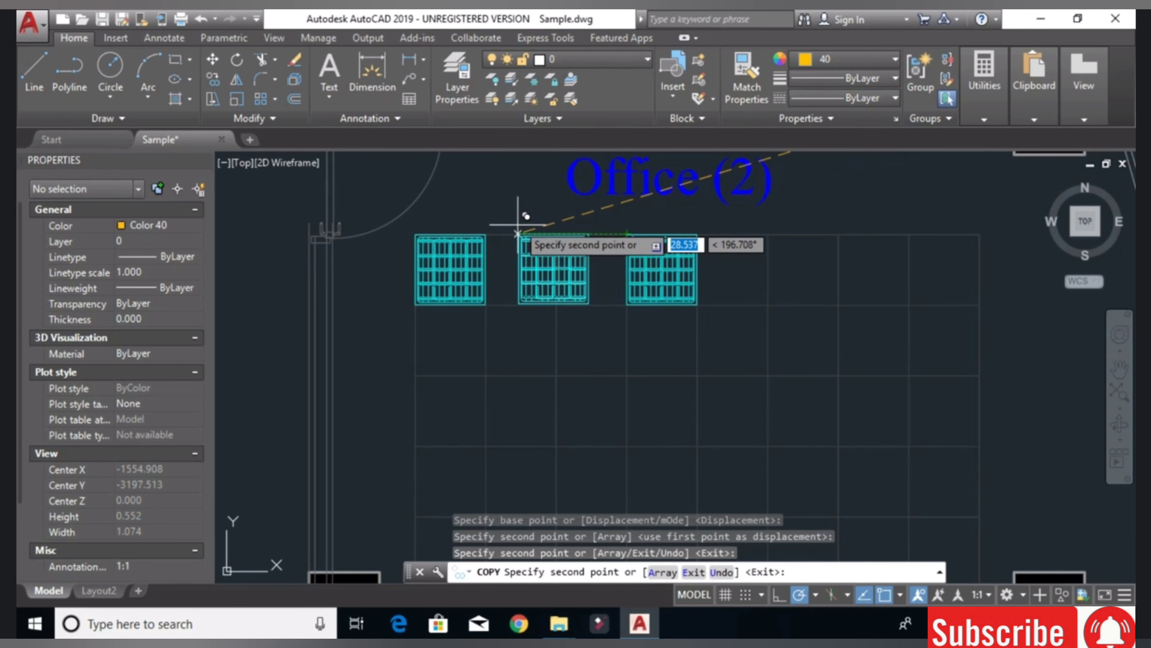
right_click(519, 210)
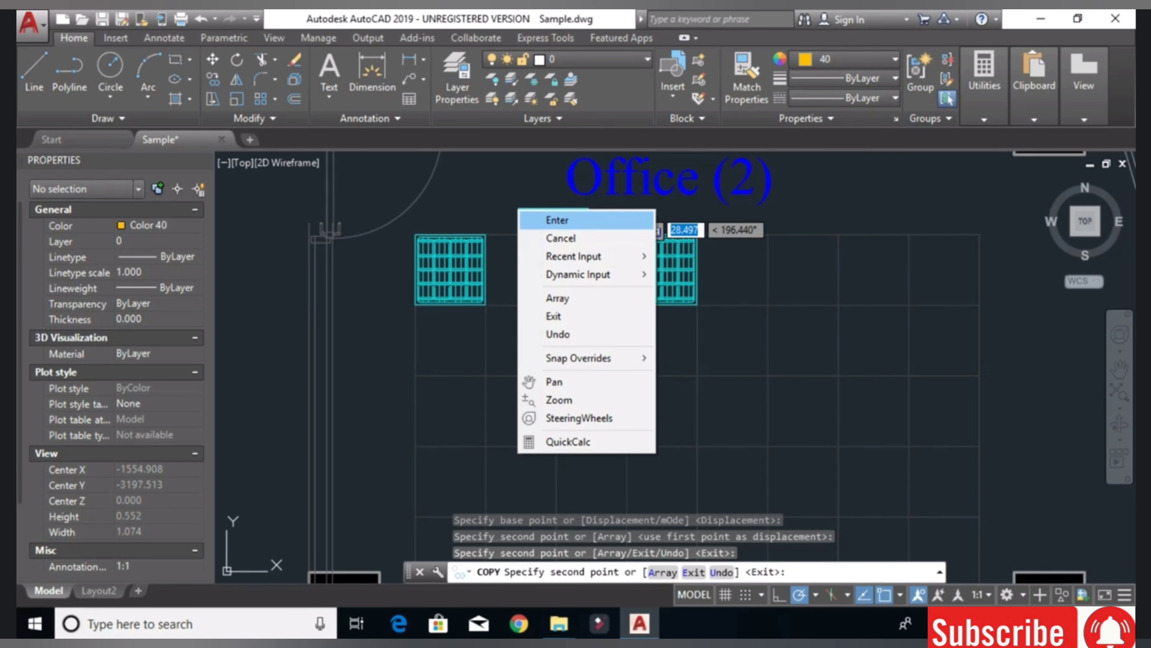
left_click(538, 221)
scroll(479, 253, "up", 2)
scroll(490, 259, "down", 2)
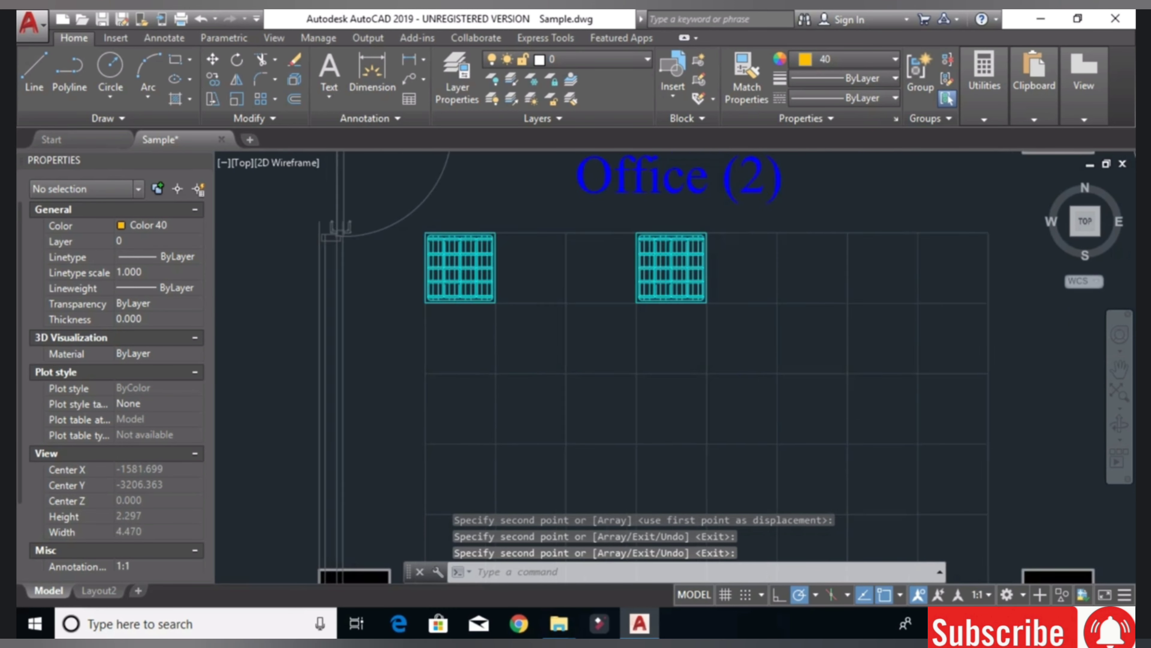
scroll(511, 262, "down", 3)
scroll(544, 266, "up", 3)
scroll(546, 265, "up", 2)
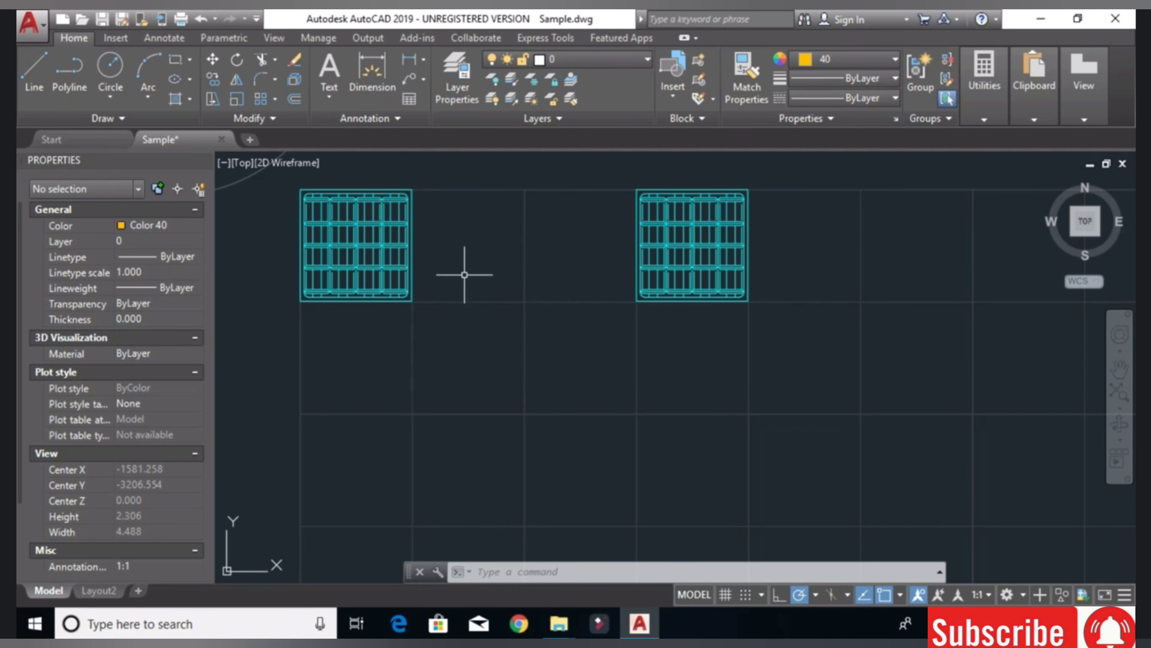
scroll(474, 273, "down", 2)
scroll(474, 272, "down", 2)
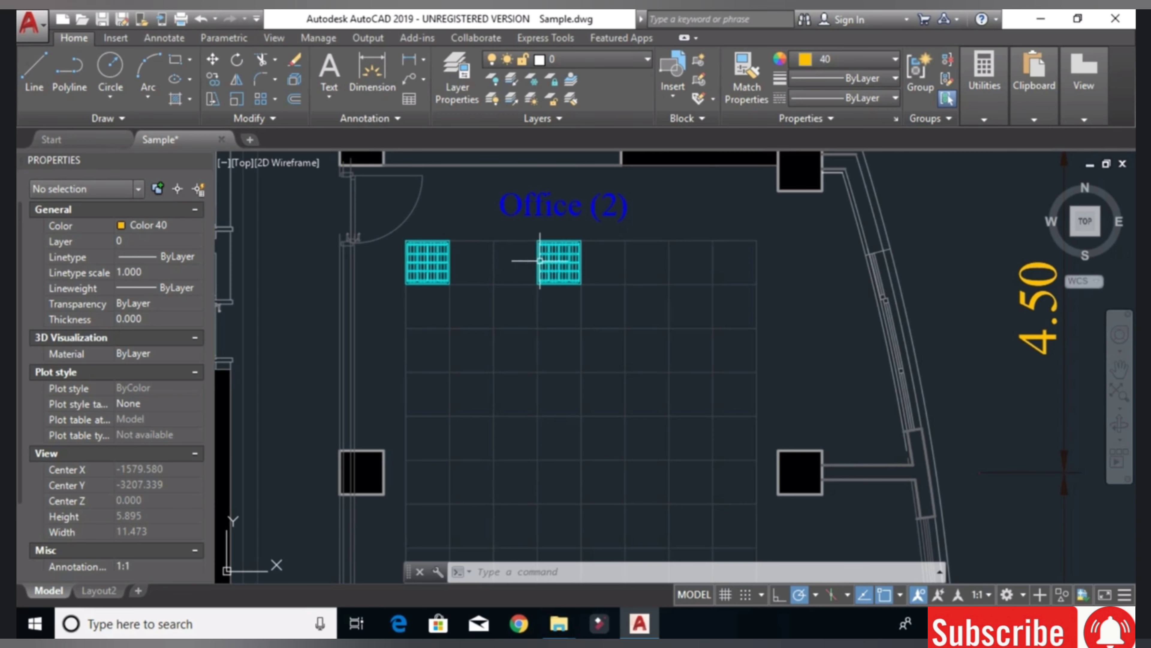
left_click(556, 260)
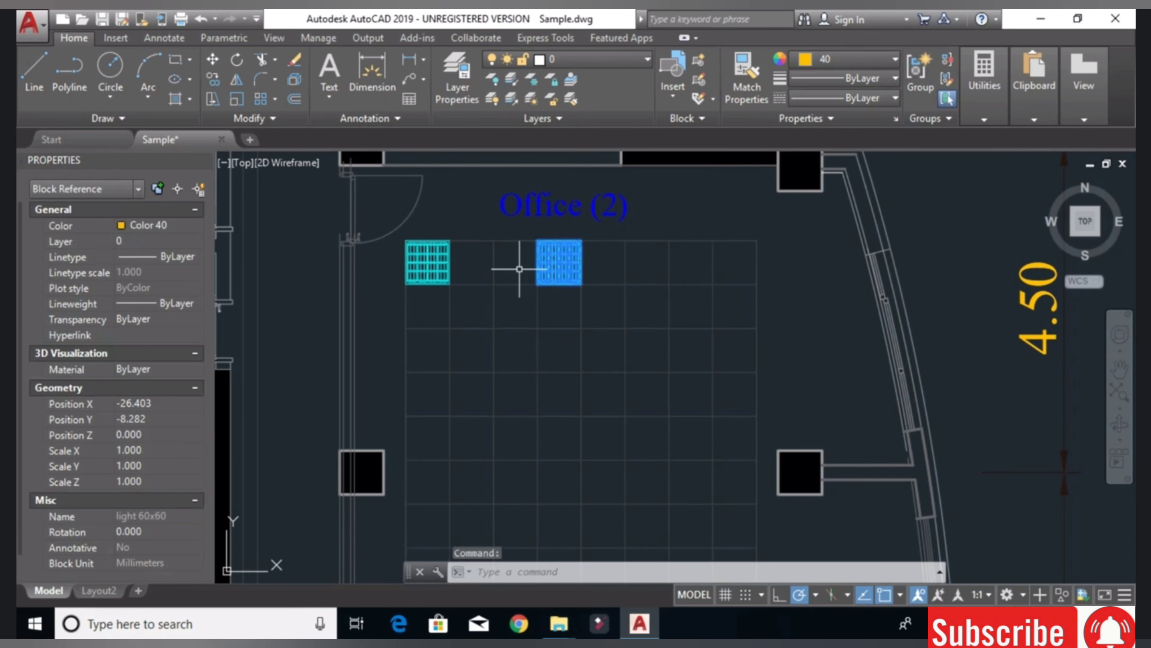
scroll(530, 254, "up", 4)
middle_click_drag(483, 276, 615, 286)
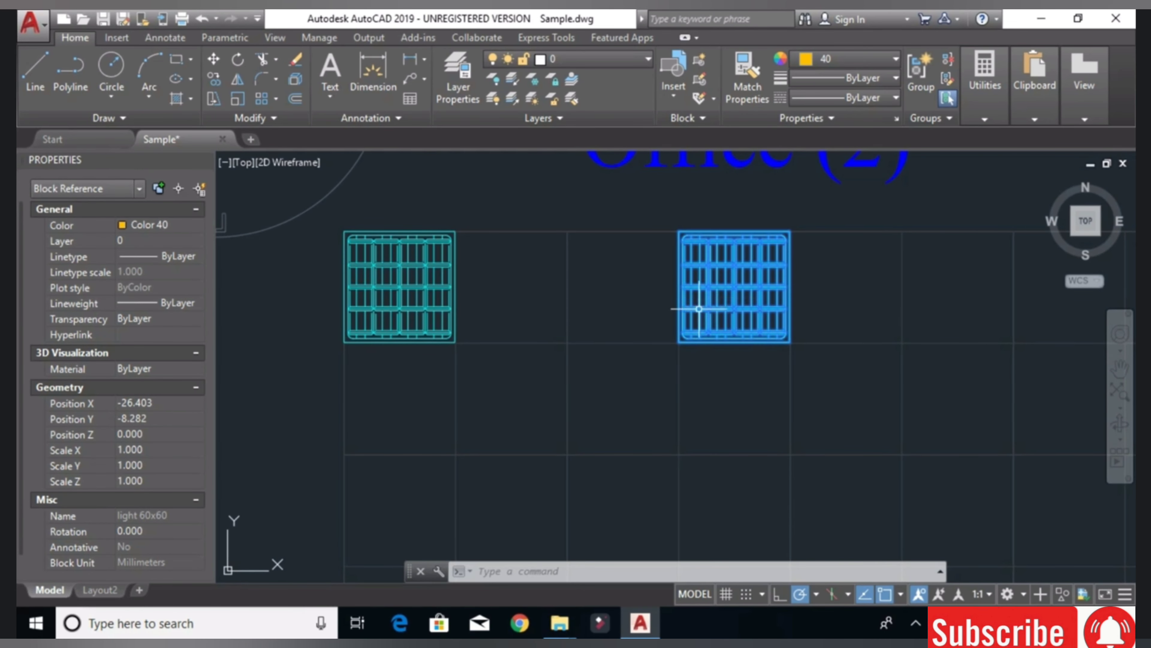
key("Escape")
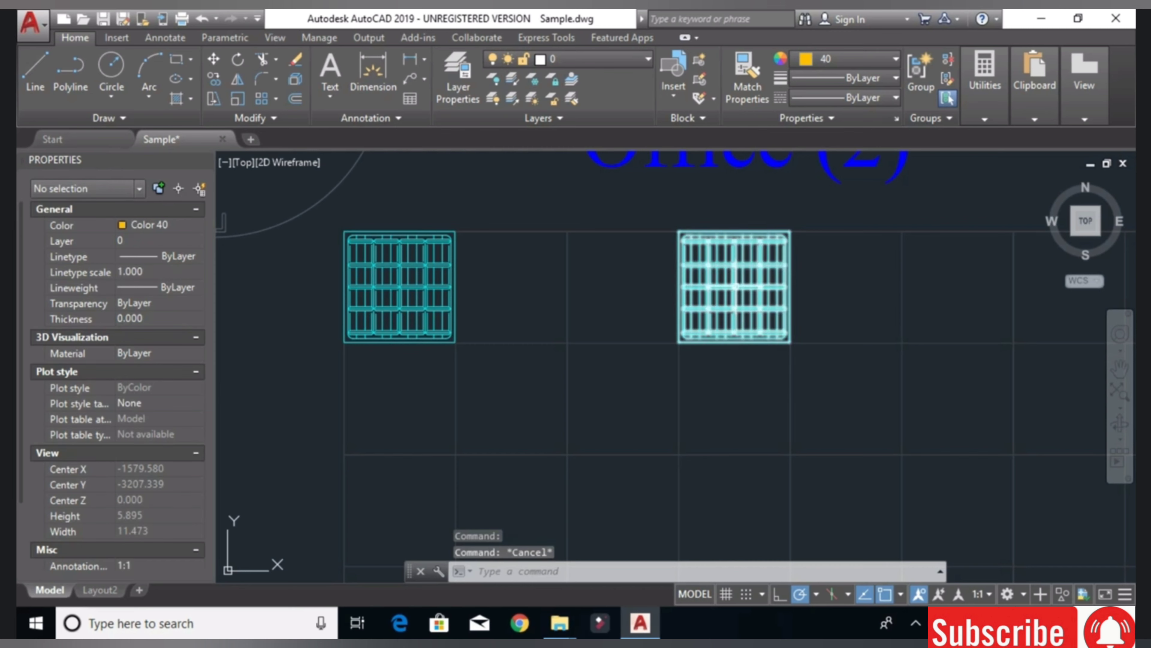
left_click(736, 285)
type("c")
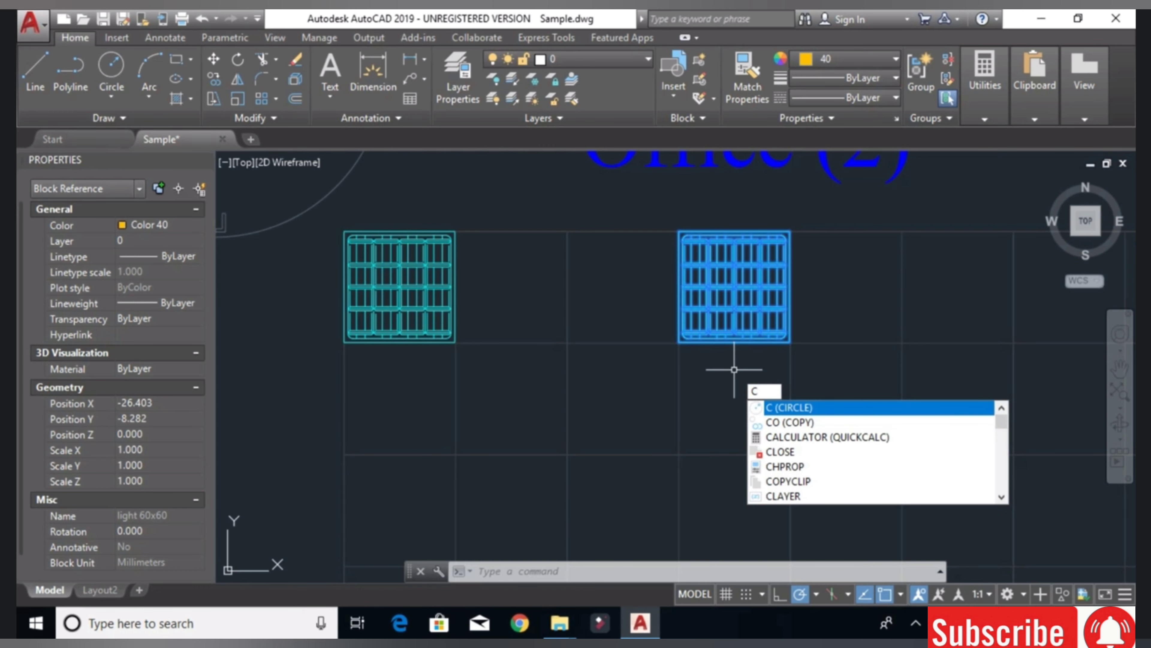
- Copy the fixture from its top-left corner to the right end of the top row
type("o")
key("Return")
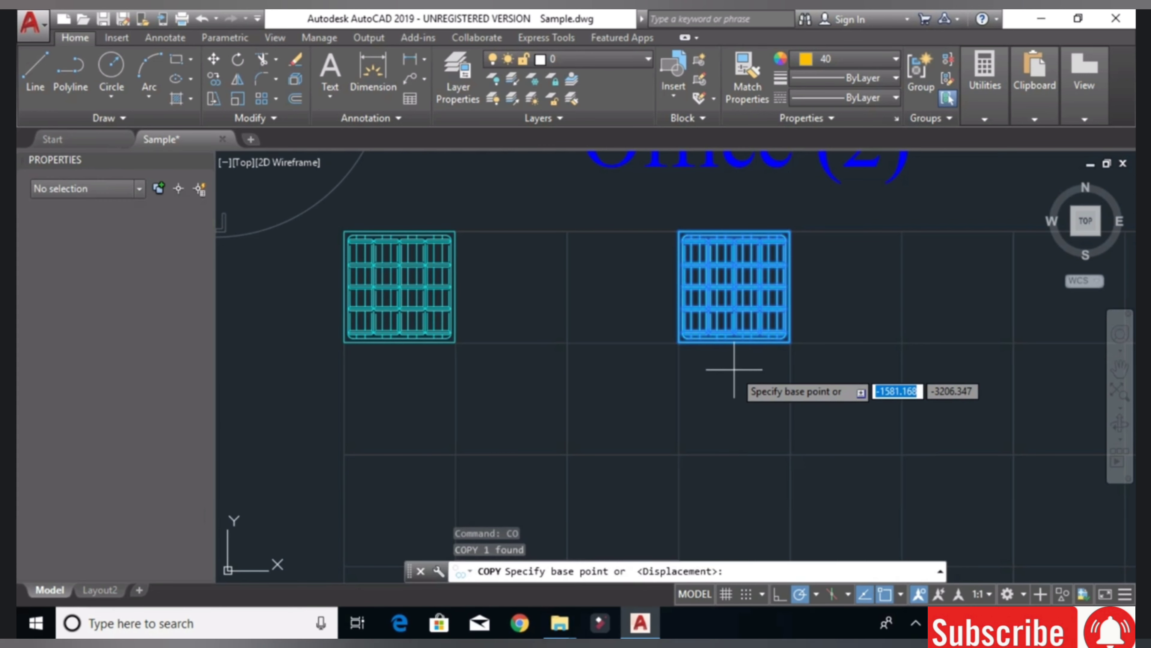
scroll(680, 229, "up", 3)
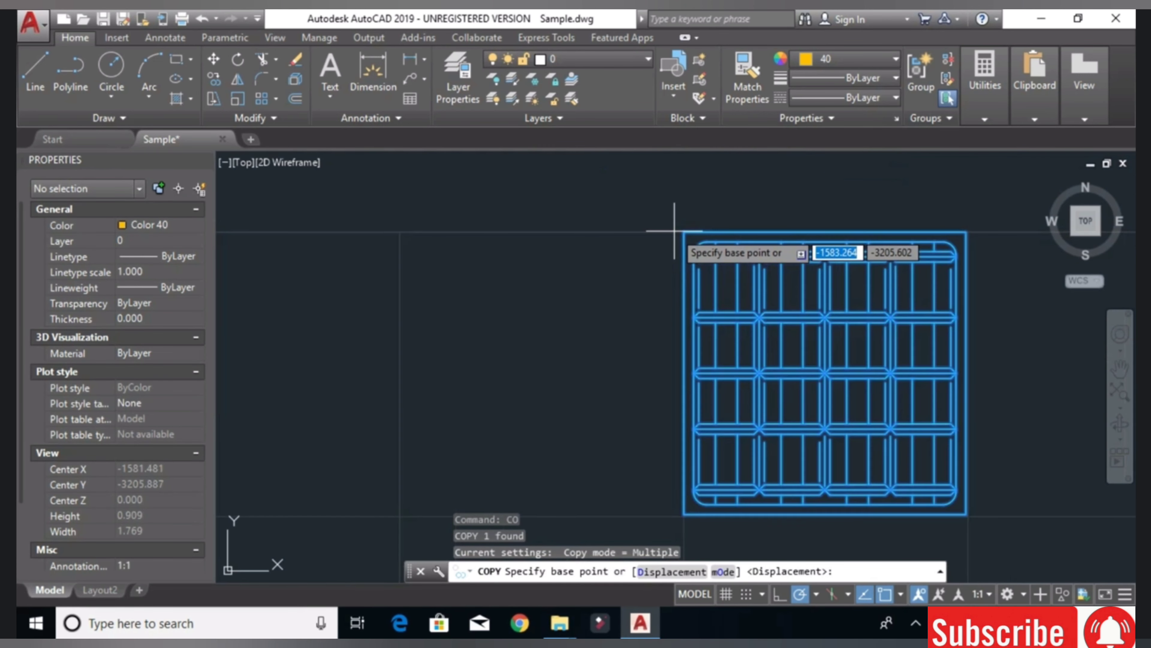
scroll(688, 232, "up", 5)
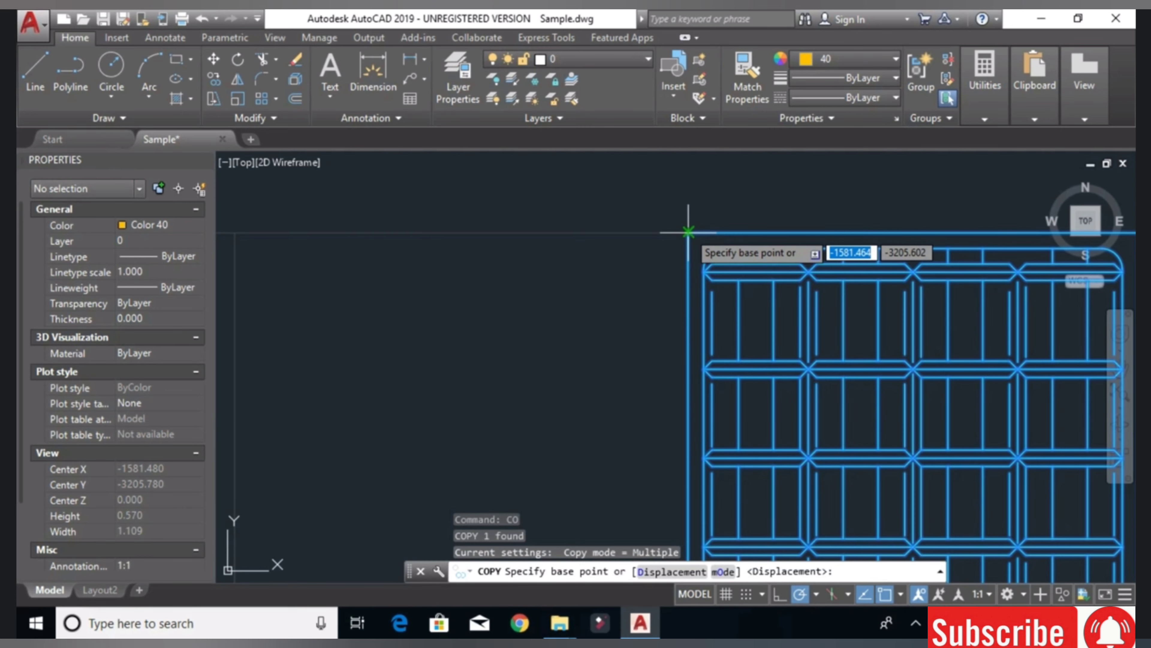
left_click(688, 232)
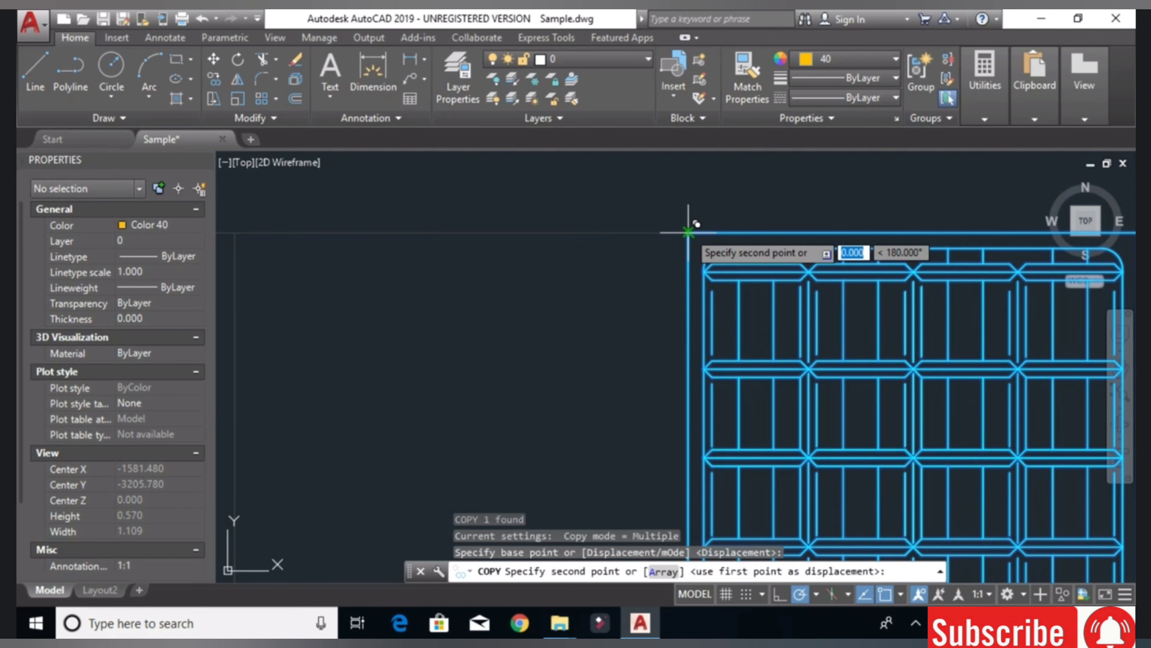
scroll(658, 235, "down", 2)
scroll(635, 245, "down", 3)
scroll(625, 256, "down", 1)
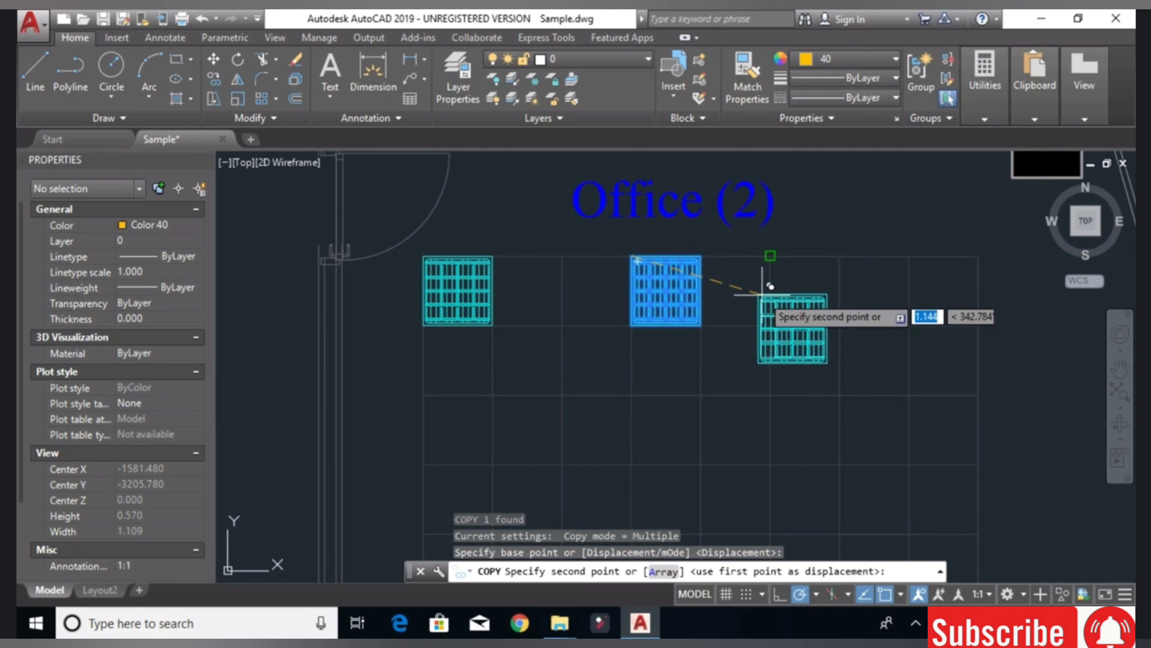
middle_click_drag(771, 263, 670, 263)
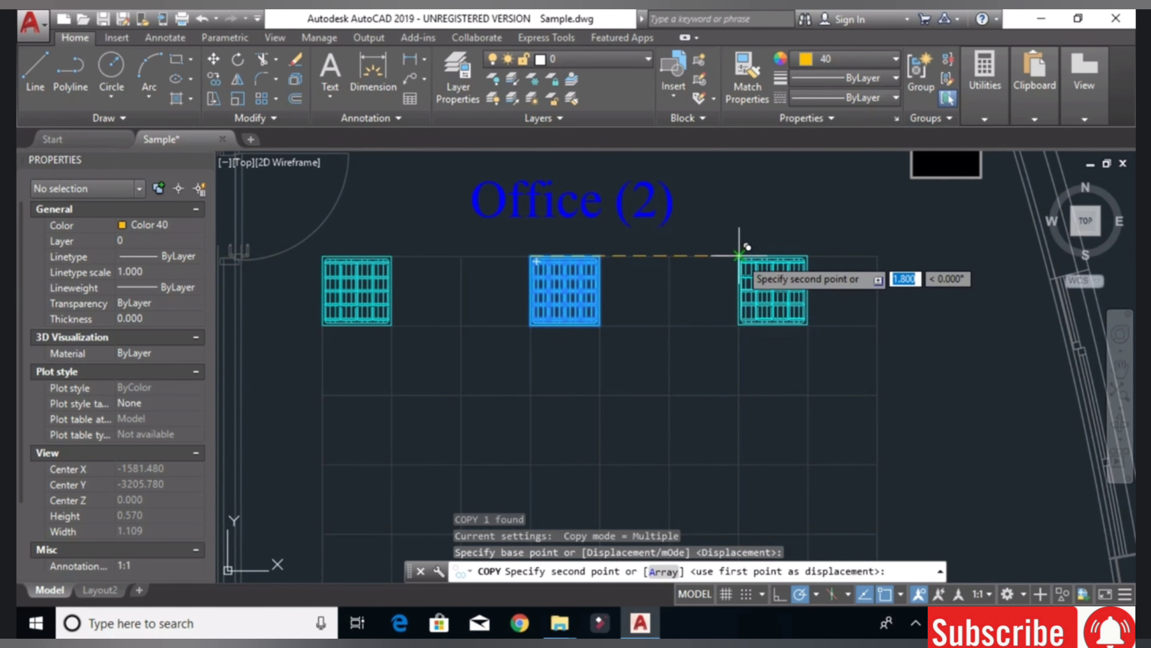
left_click(740, 256)
- Add fixtures to the left, middle and right cells of the lower row, then end copying
middle_click_drag(572, 343, 655, 251)
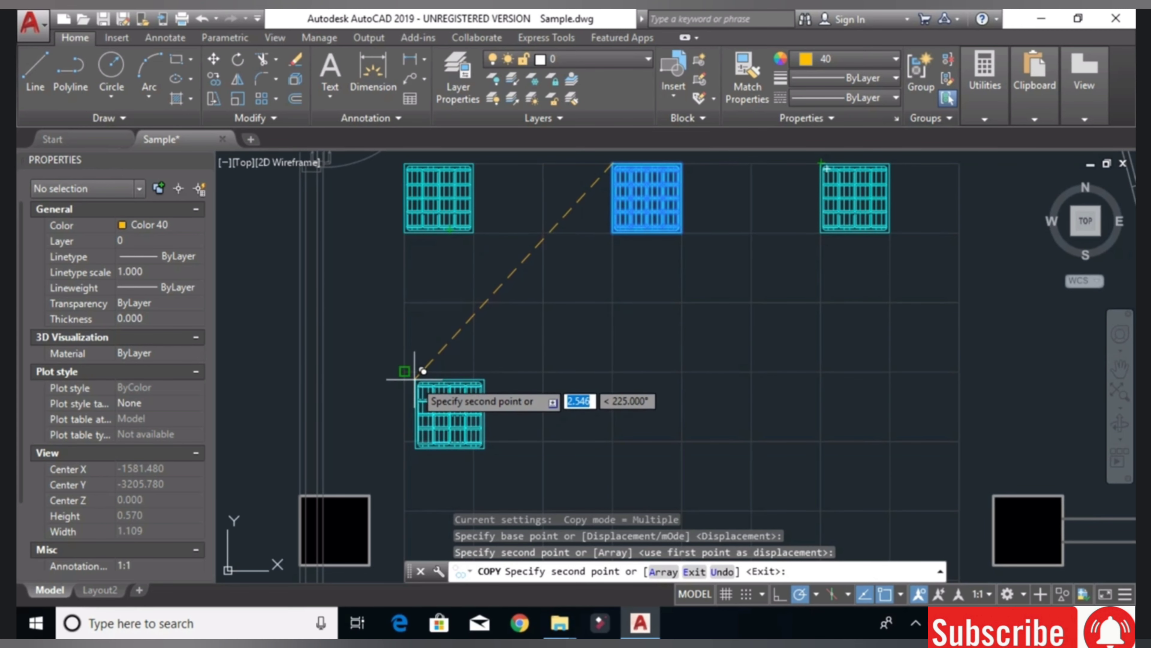
left_click(440, 373)
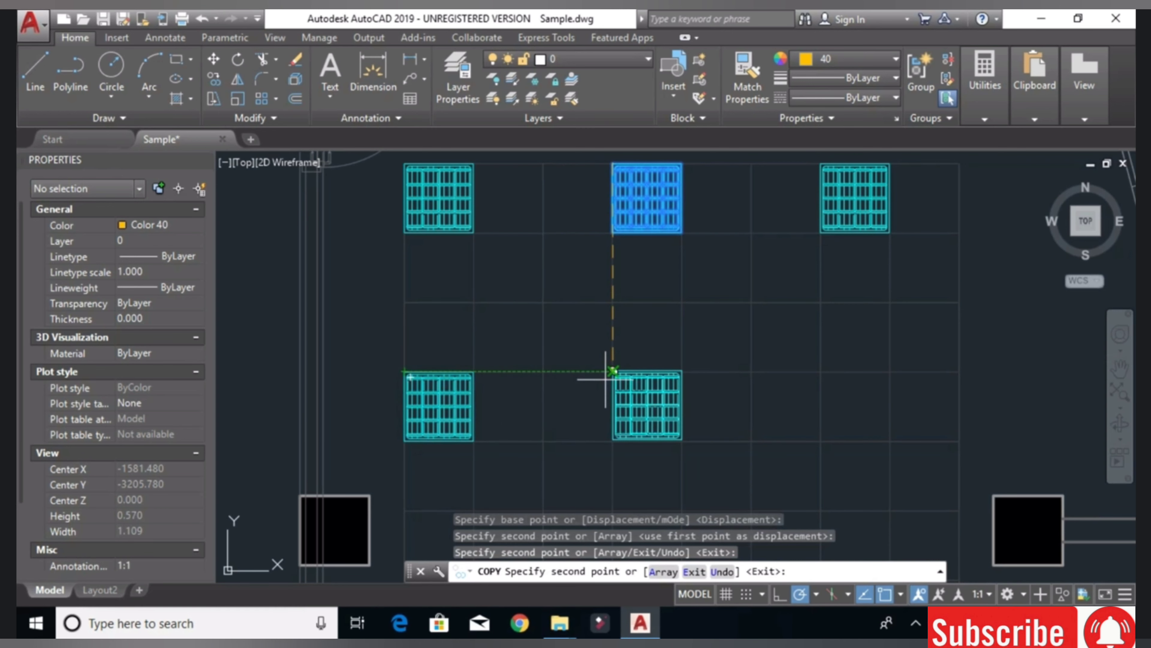
left_click(613, 372)
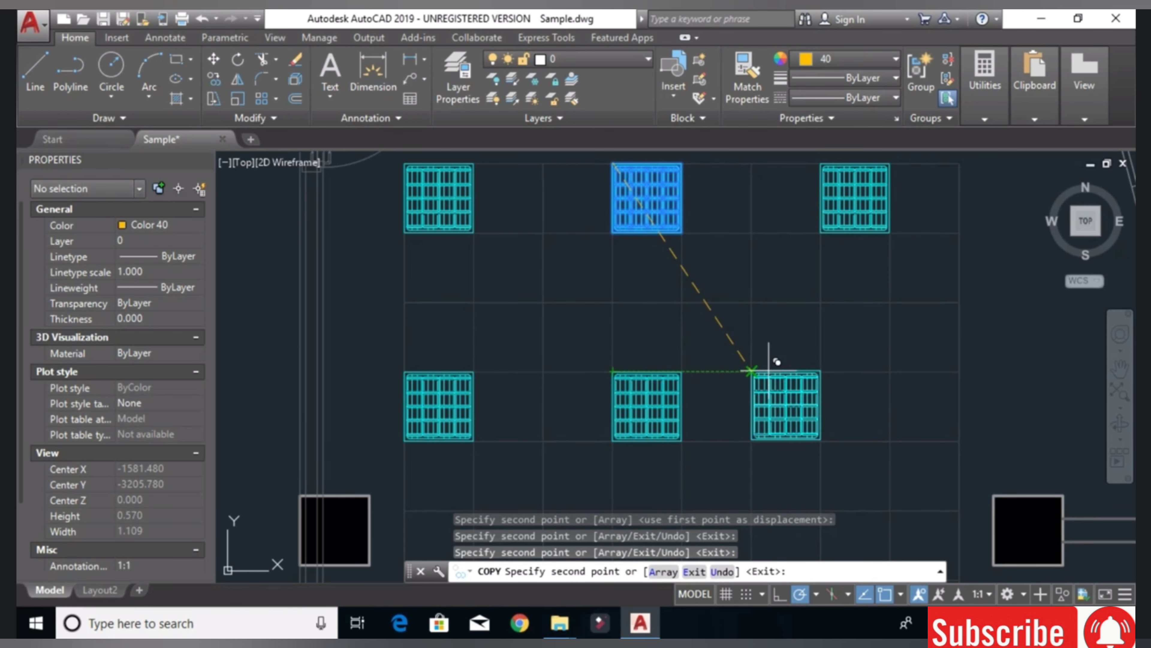
left_click(821, 373)
right_click(584, 260)
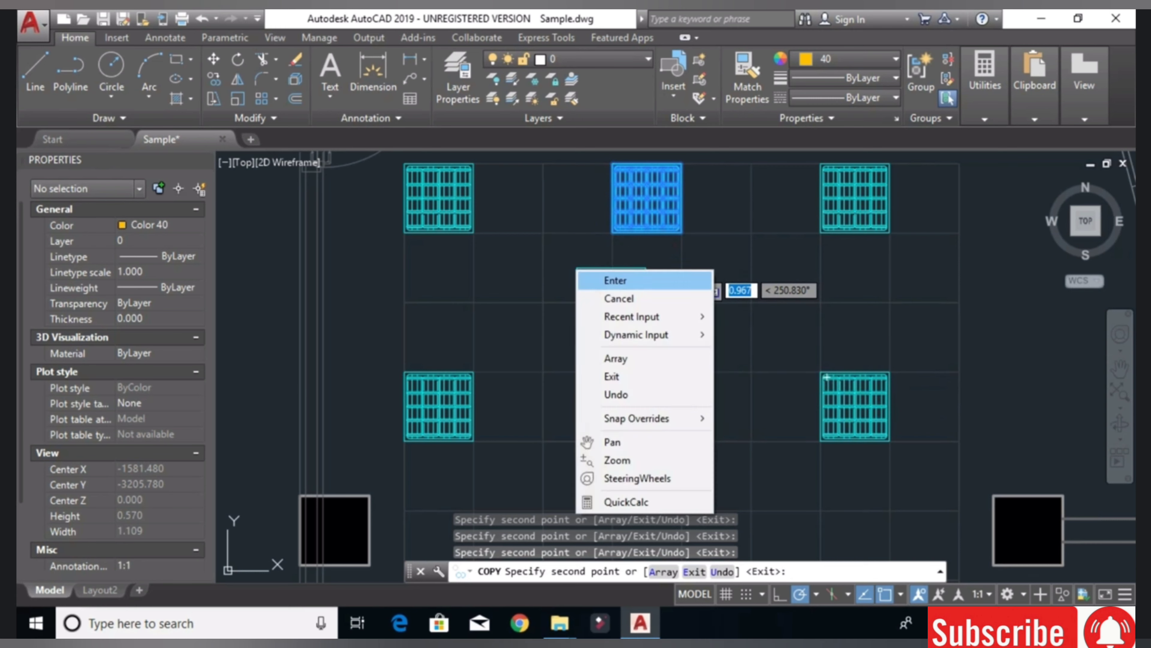
left_click(603, 278)
scroll(635, 295, "down", 3)
scroll(654, 253, "down", 2)
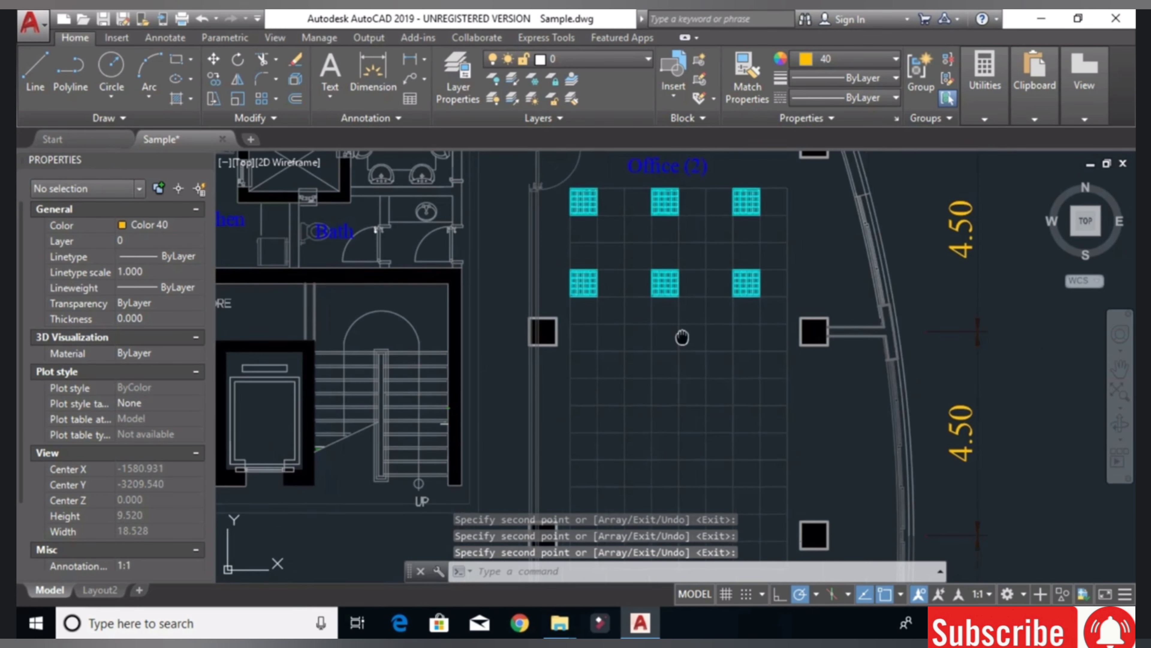
- Select the lower row of three fixtures and start copying from the left fixture's corner
mouse_move(654, 253)
middle_mouse_down()
mouse_move(714, 338)
mouse_move(717, 379)
middle_mouse_up()
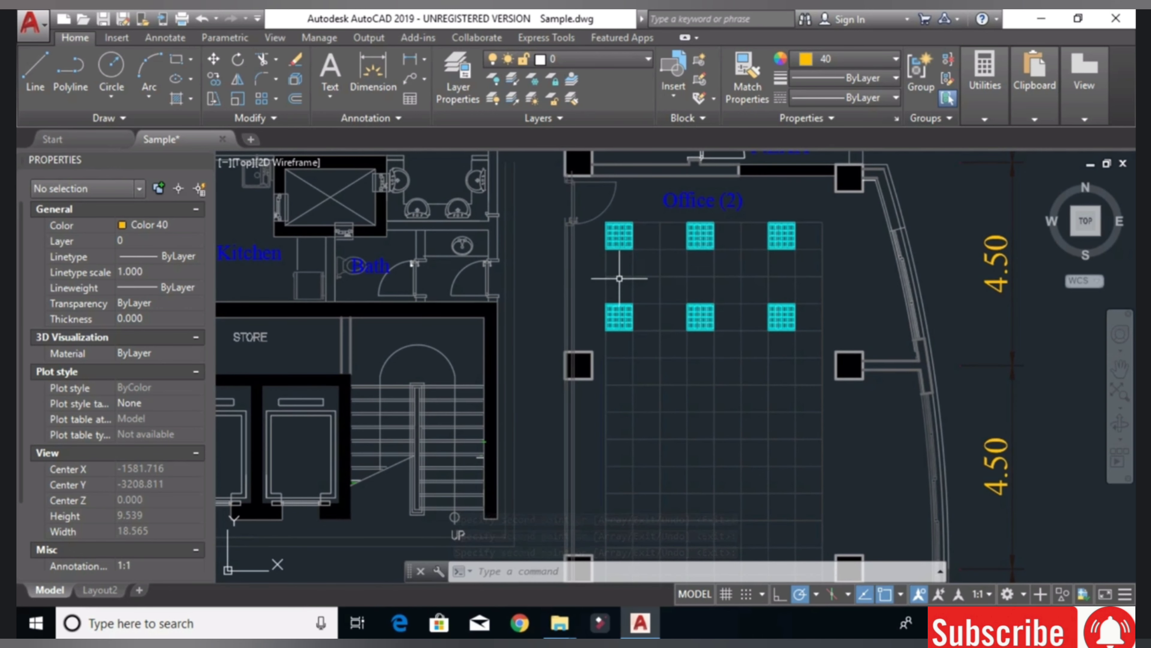
scroll(657, 304, "up", 4)
left_click(964, 330)
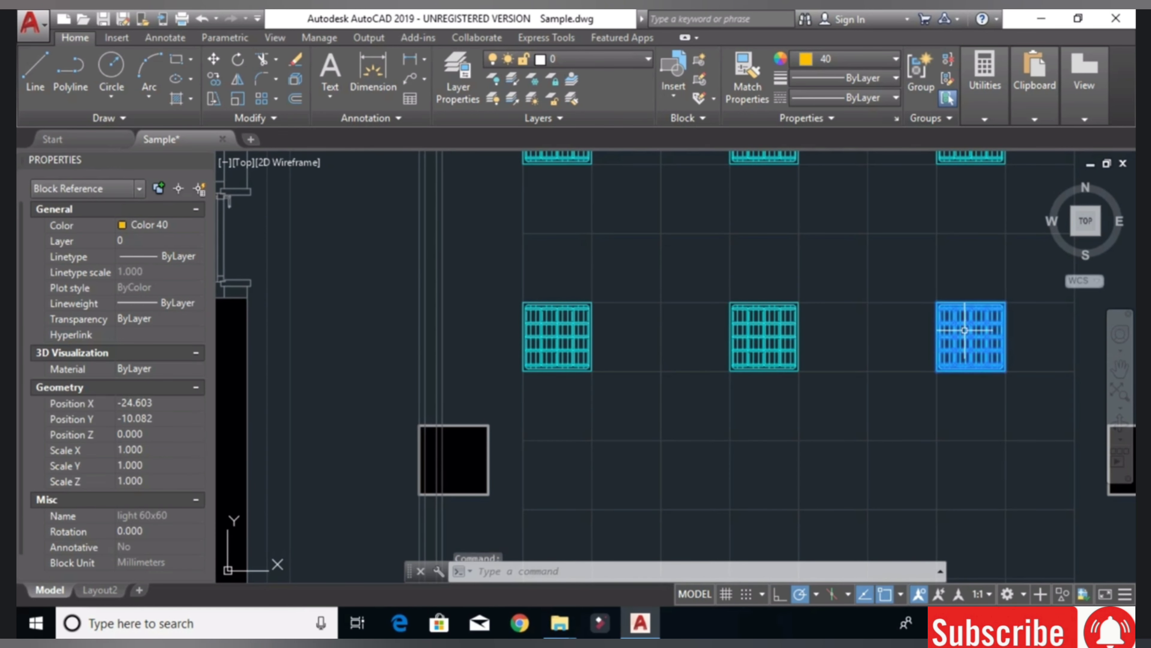
left_click(766, 337)
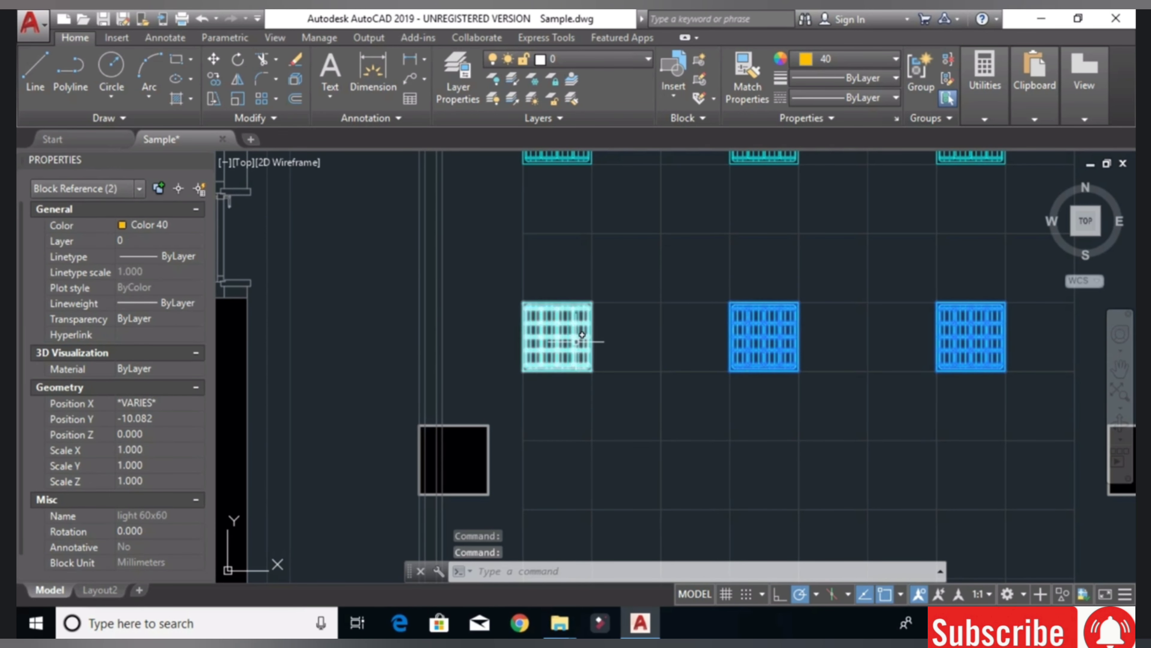
left_click(575, 340)
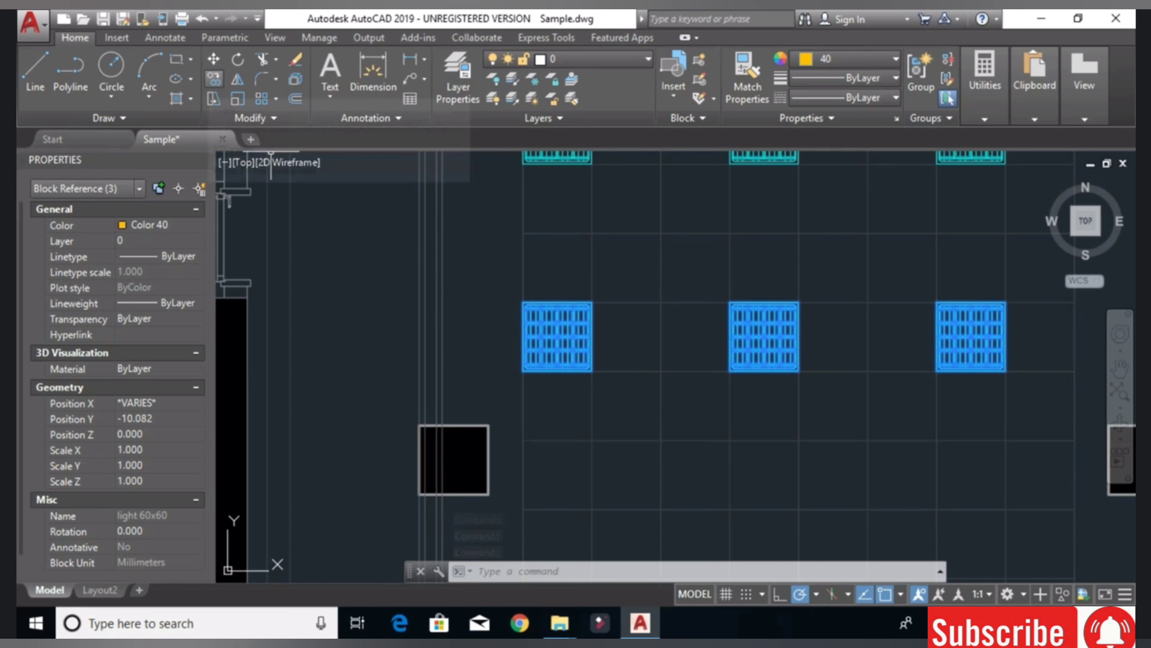
left_click(213, 79)
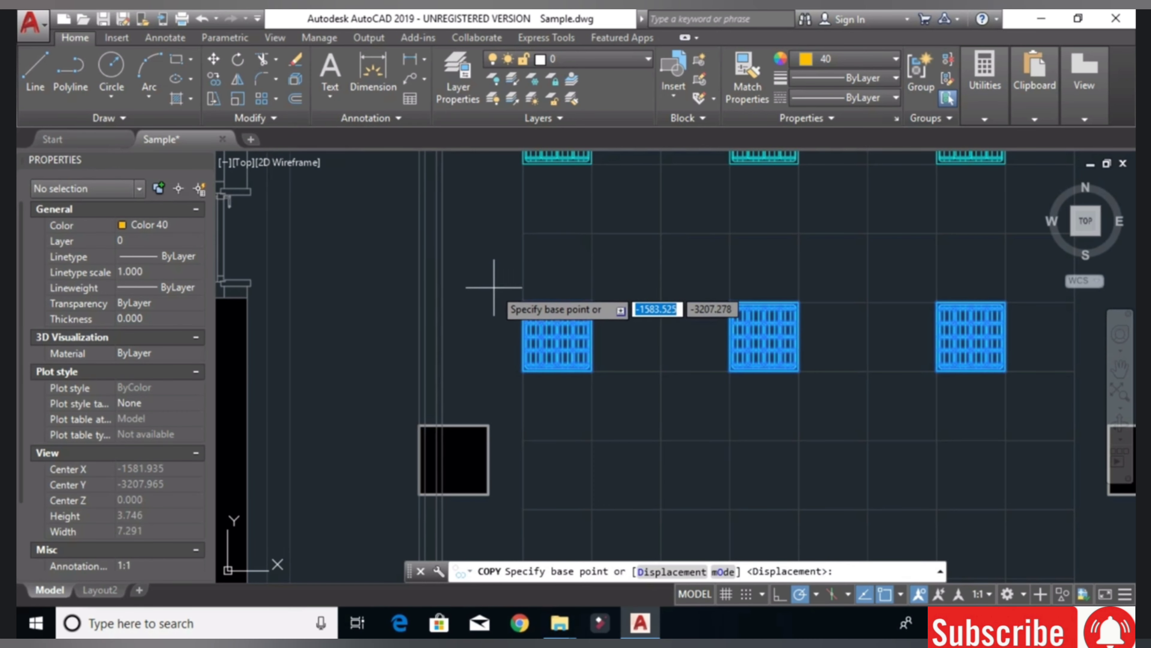
left_click(524, 301)
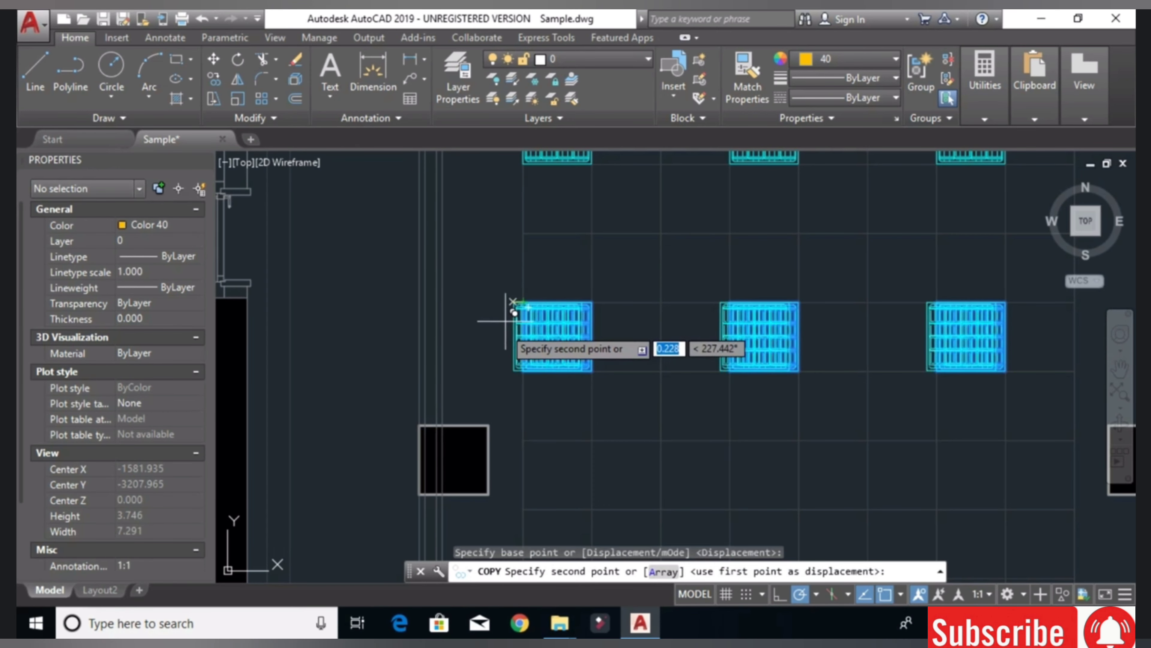
- Copy the fixture row down one grid row at a time to the office bottom, then finish
scroll(517, 327, "down", 2)
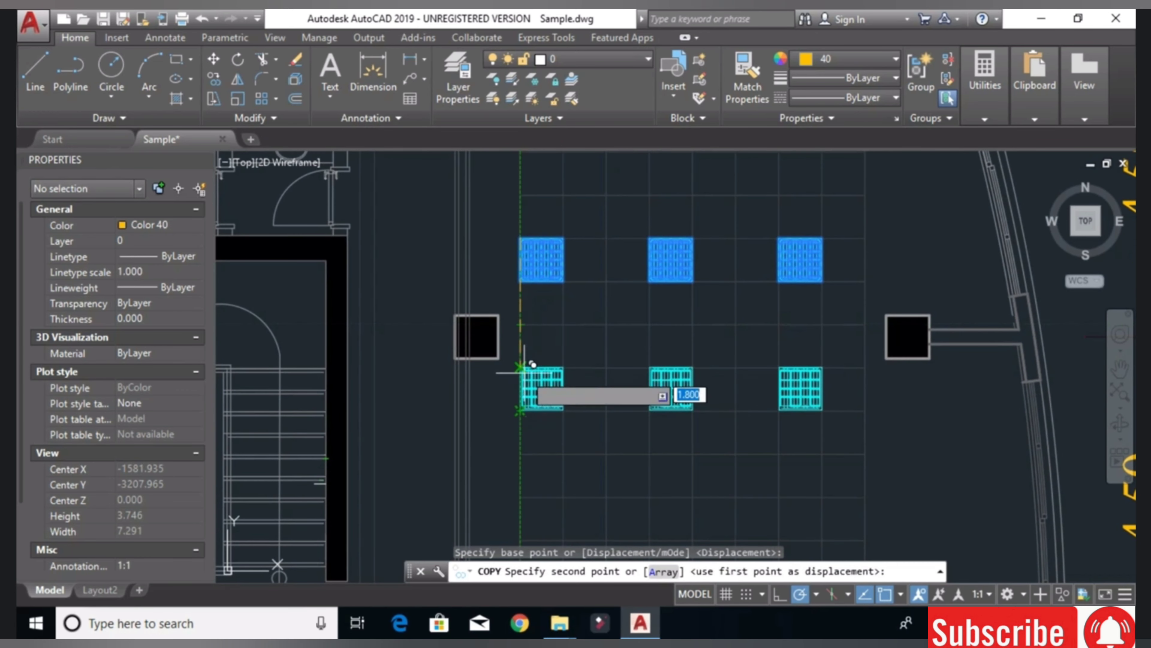
left_click(523, 370)
middle_click_drag(580, 447, 601, 325)
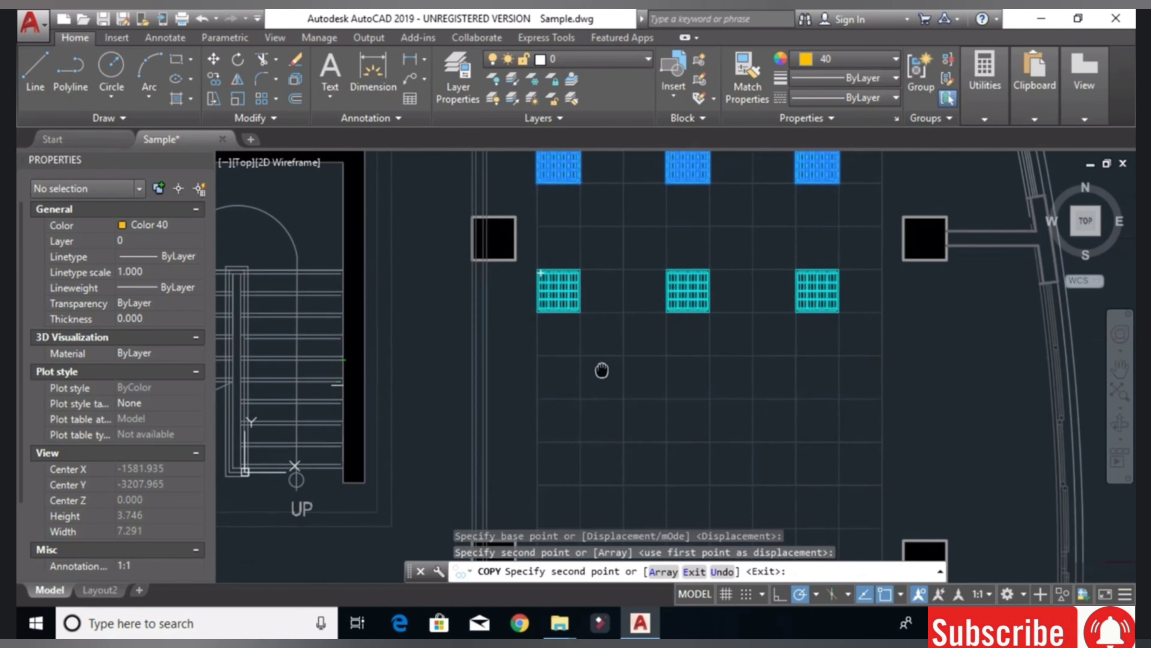
left_click(542, 376)
left_click(542, 375)
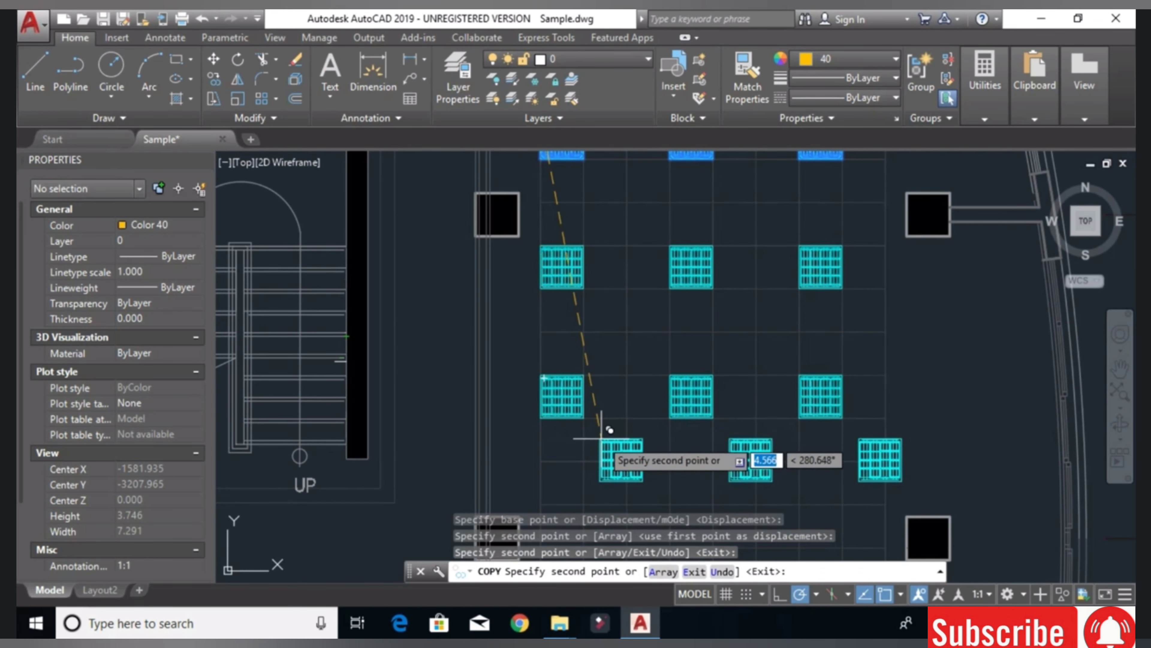
middle_click_drag(603, 424, 619, 288)
left_click(557, 367)
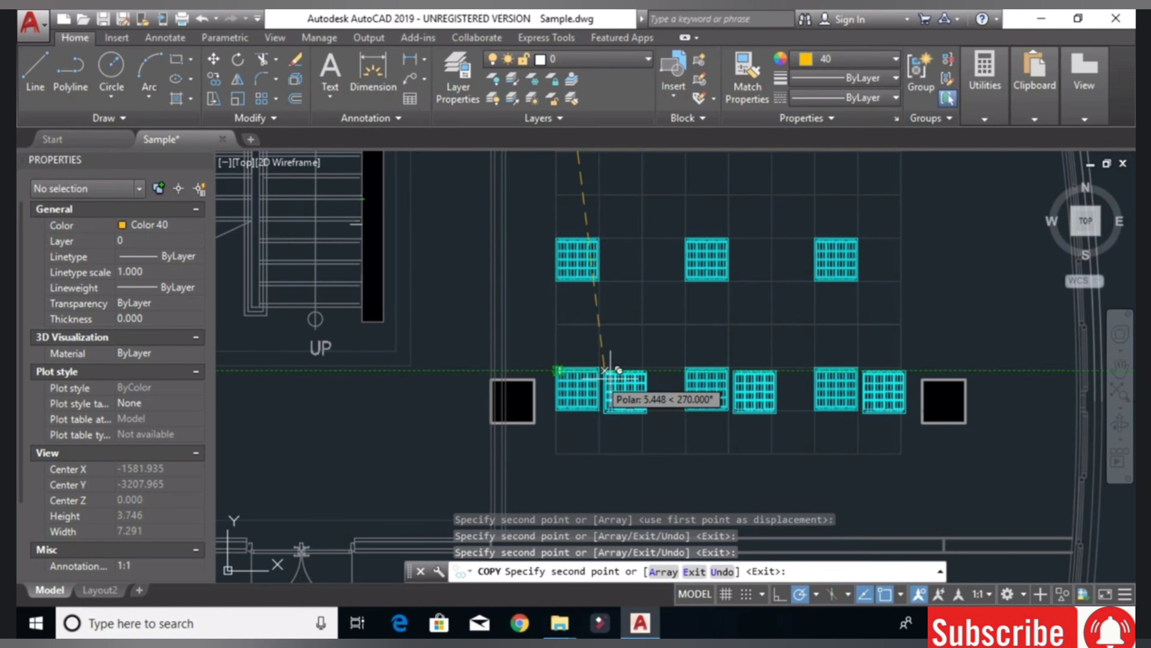
scroll(614, 379, "down", 4)
right_click(732, 238)
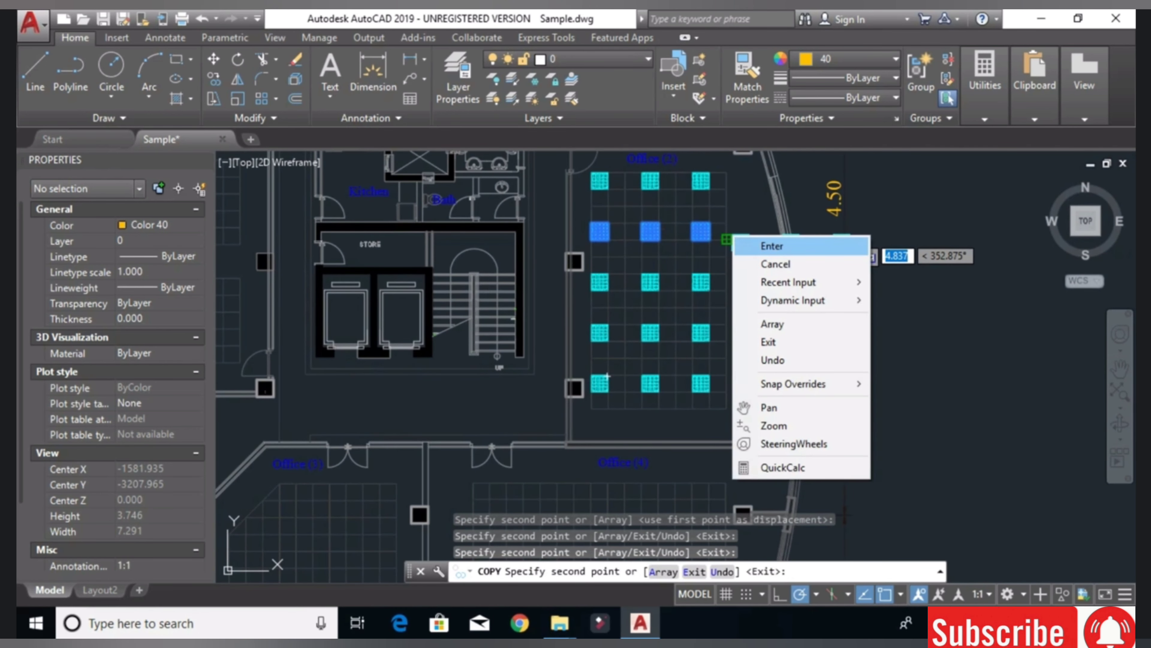
left_click(753, 246)
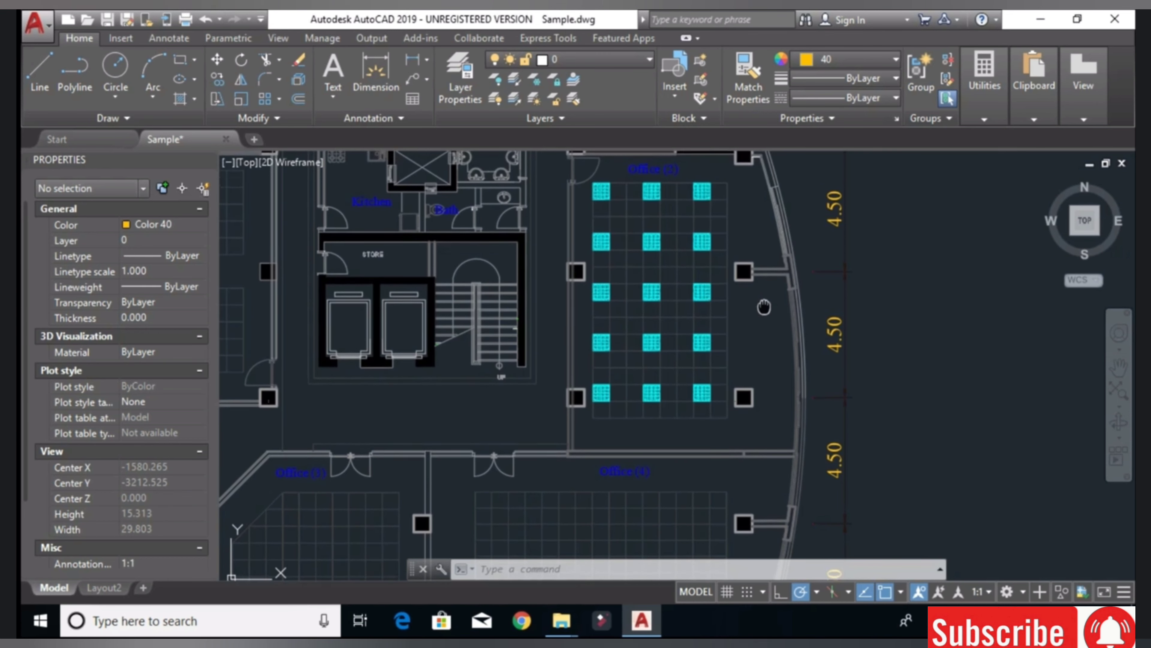
- Zoom out over the floor plan and pan to the legend's fixture and downlight symbols
middle_click_drag(764, 296, 763, 337)
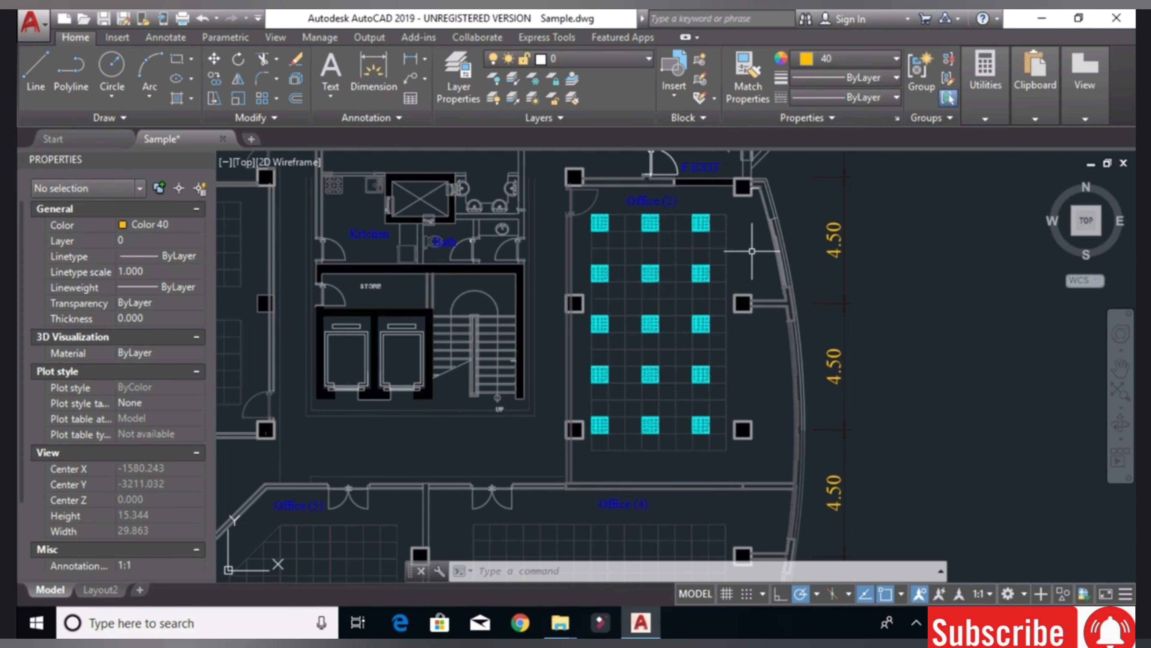
scroll(752, 251, "down", 2)
scroll(816, 249, "down", 2)
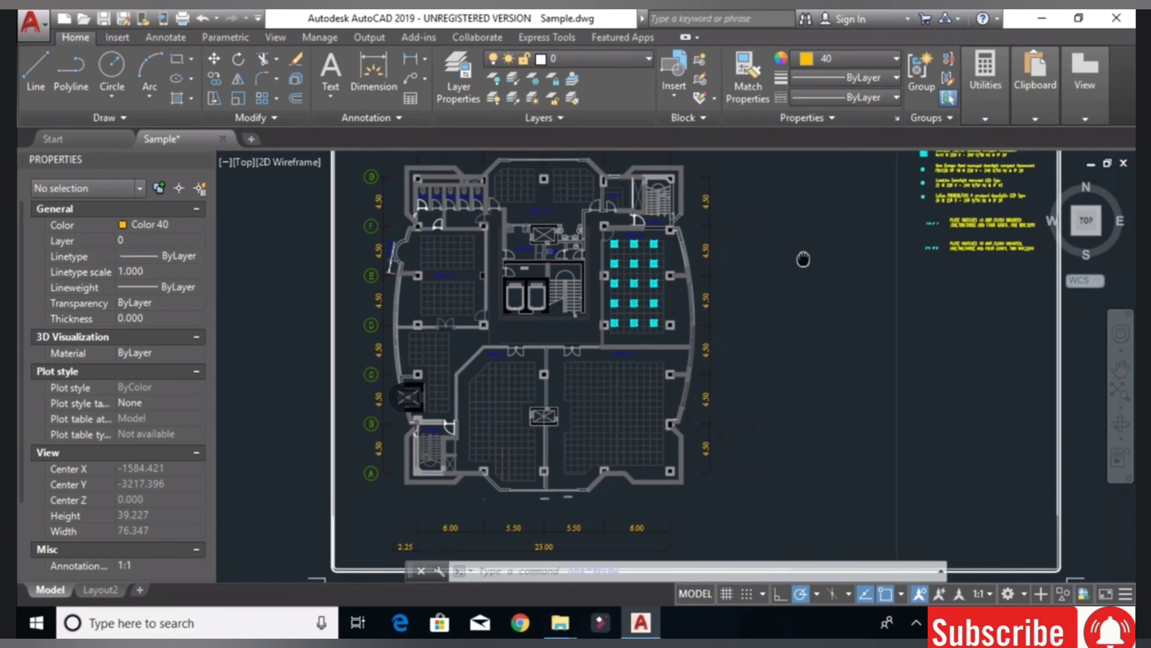
scroll(788, 239, "up", 6)
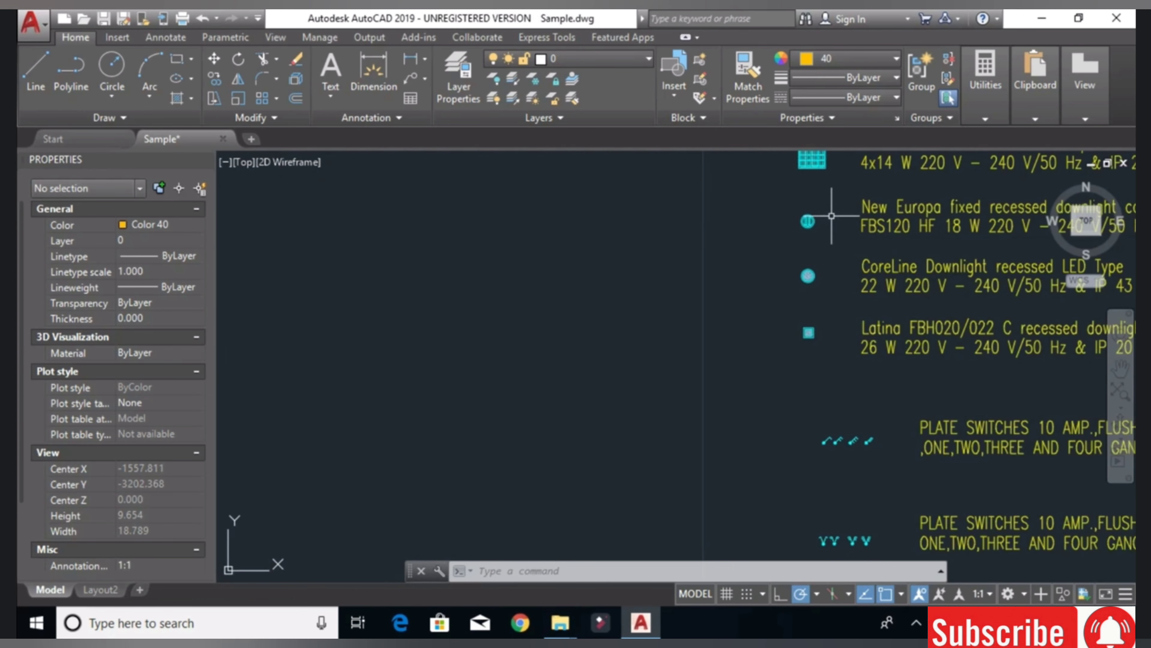
middle_click_drag(804, 137, 704, 250)
scroll(737, 374, "up", 2)
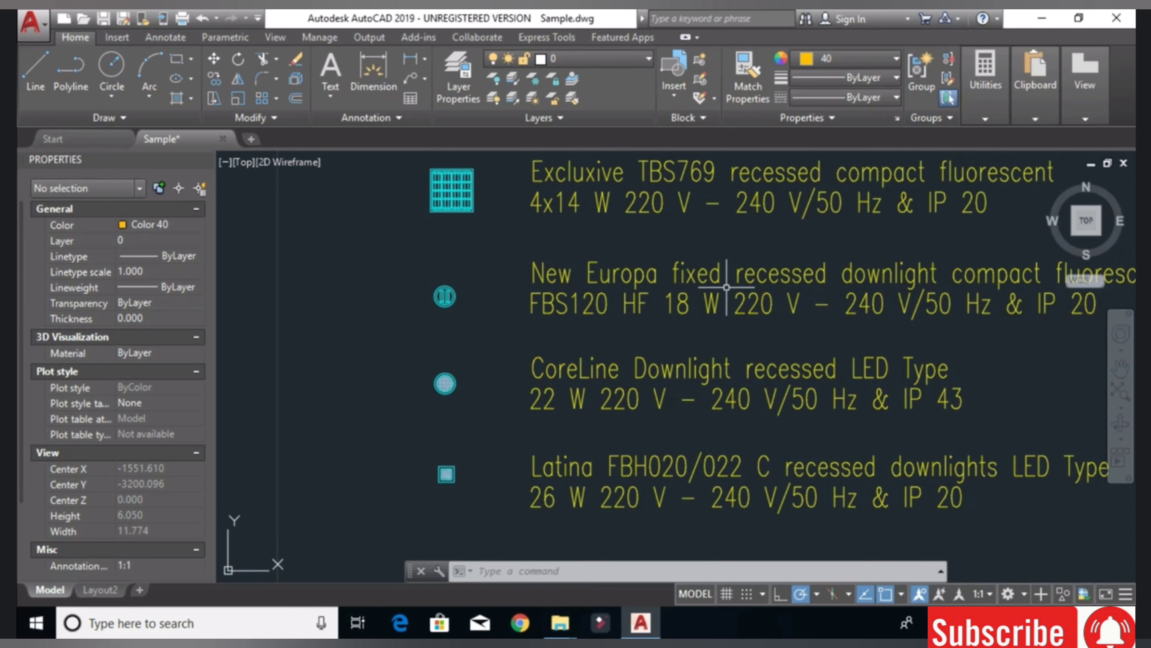
scroll(485, 295, "down", 2)
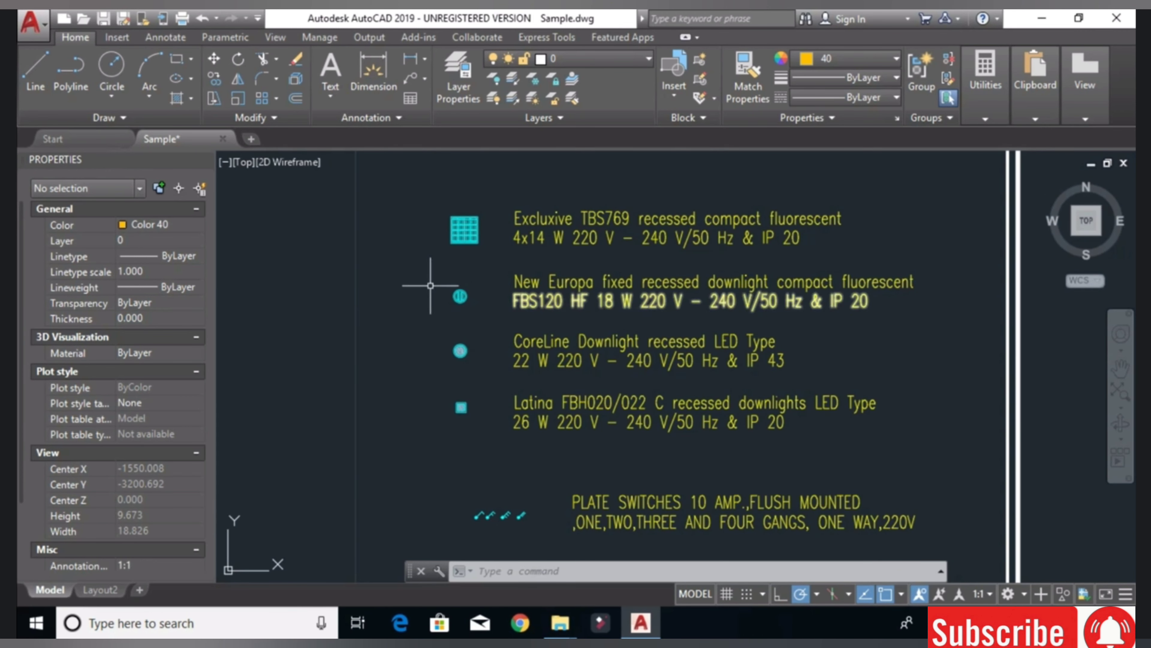
scroll(428, 268, "up", 4)
- Copy the New Europa recessed downlight from the legend to Office (2)'s curved wall
left_click(501, 323)
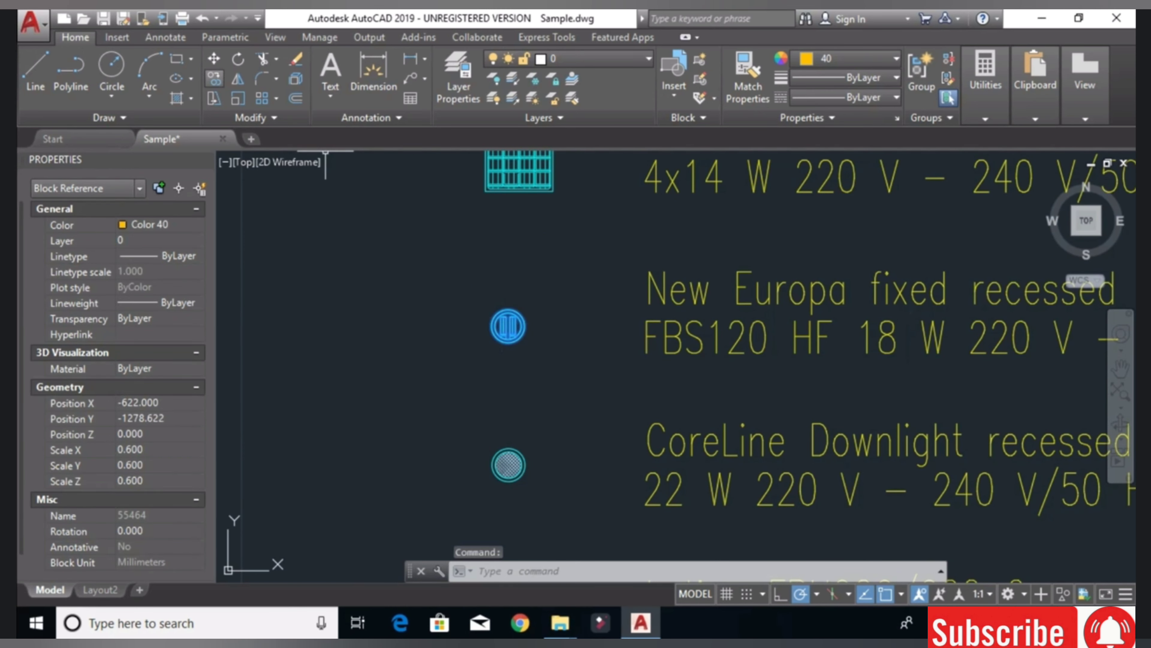
left_click(214, 78)
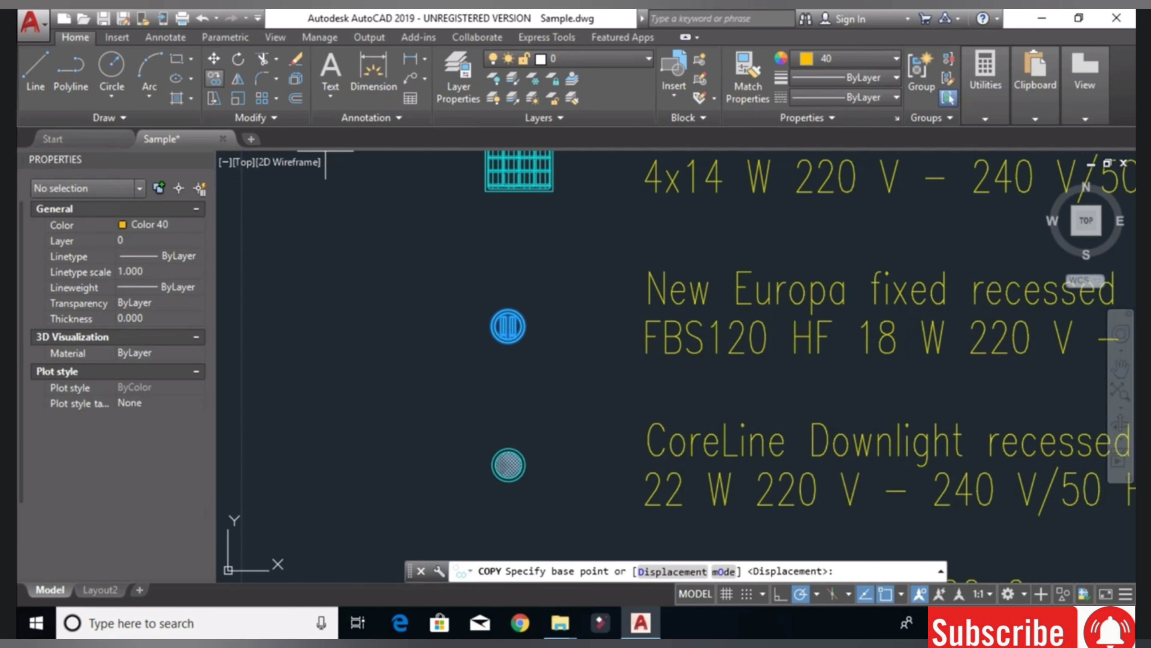
left_click(503, 325)
scroll(503, 325, "down", 3)
scroll(499, 331, "down", 2)
scroll(601, 294, "down", 2)
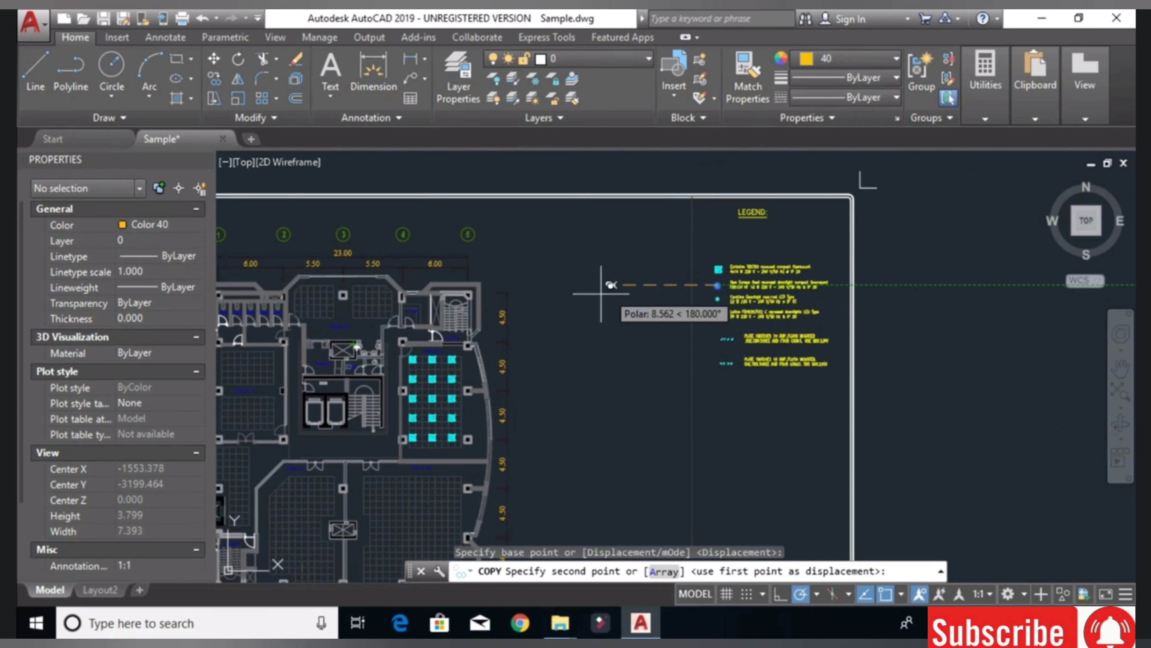
scroll(483, 391, "up", 4)
scroll(445, 327, "up", 2)
scroll(453, 326, "up", 2)
scroll(480, 307, "up", 2)
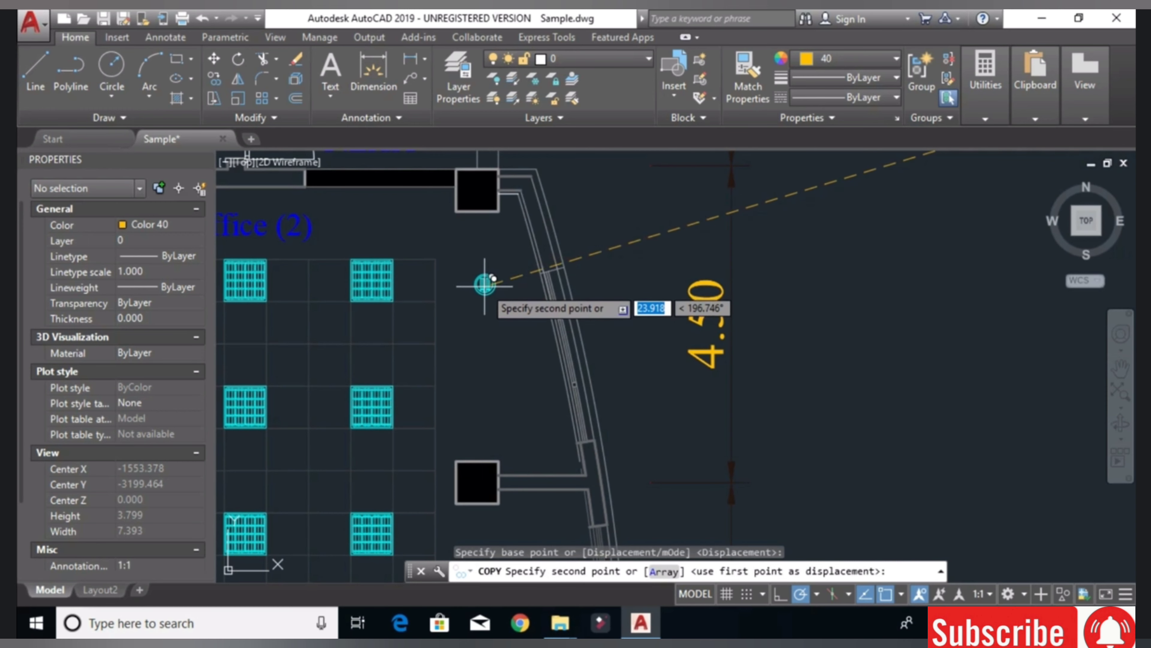
left_click(485, 286)
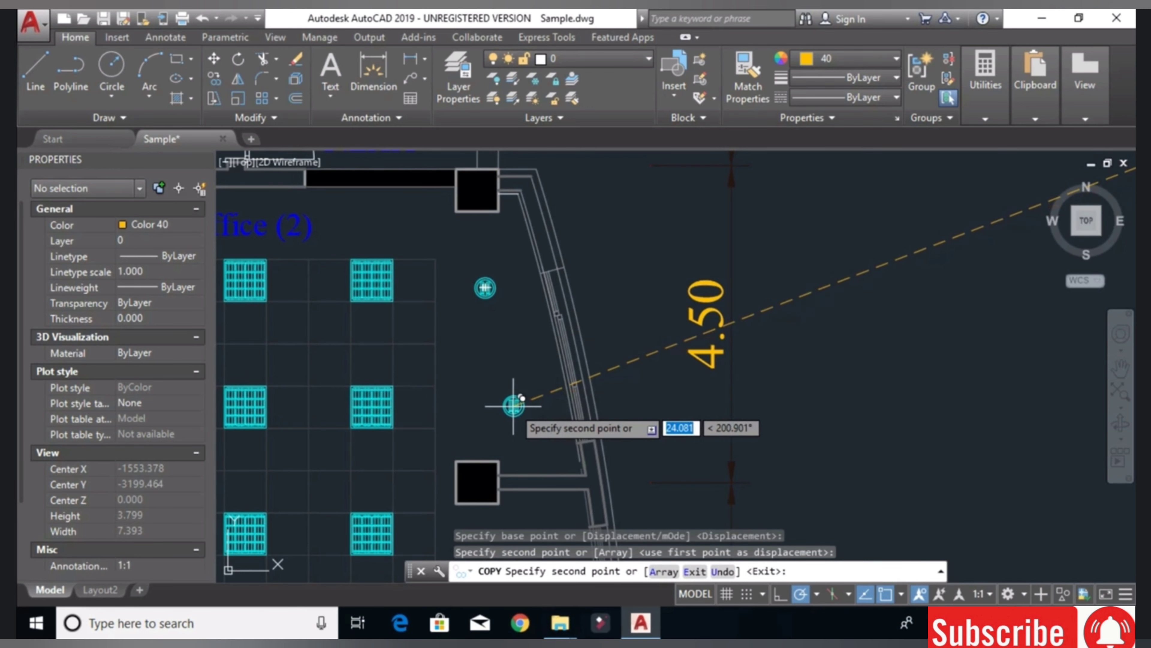
- Place three more downlights down the curved wall, then end the copy
left_click(508, 408)
middle_click_drag(510, 407, 584, 251)
scroll(623, 286, "down", 2)
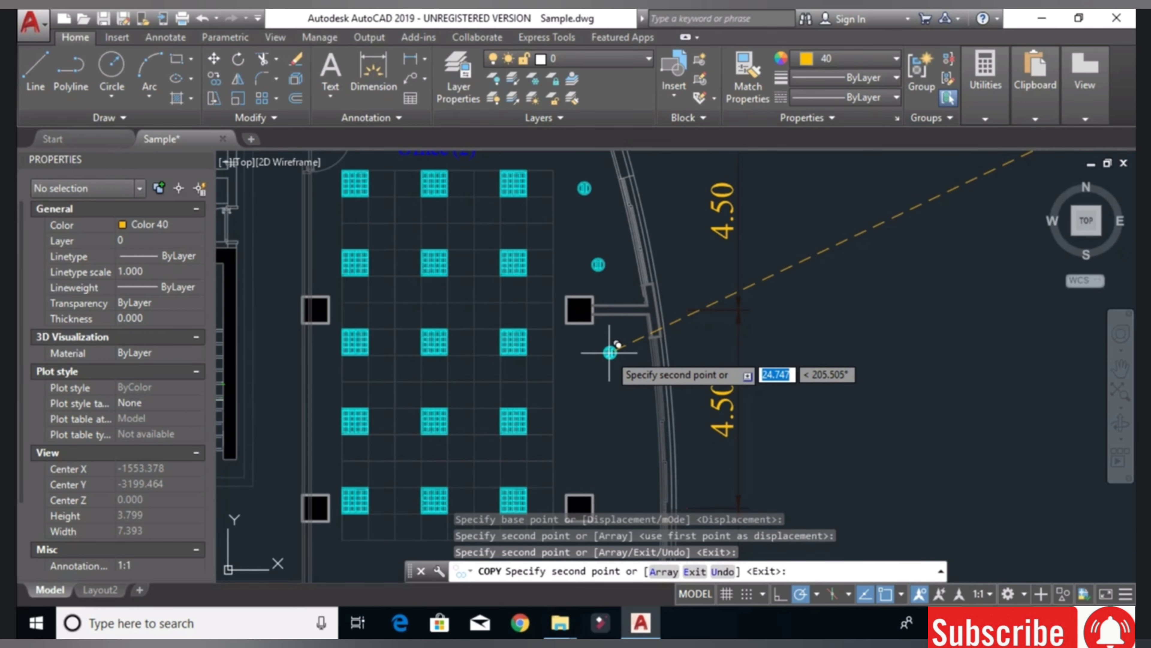
left_click(610, 352)
middle_click_drag(610, 422, 629, 344)
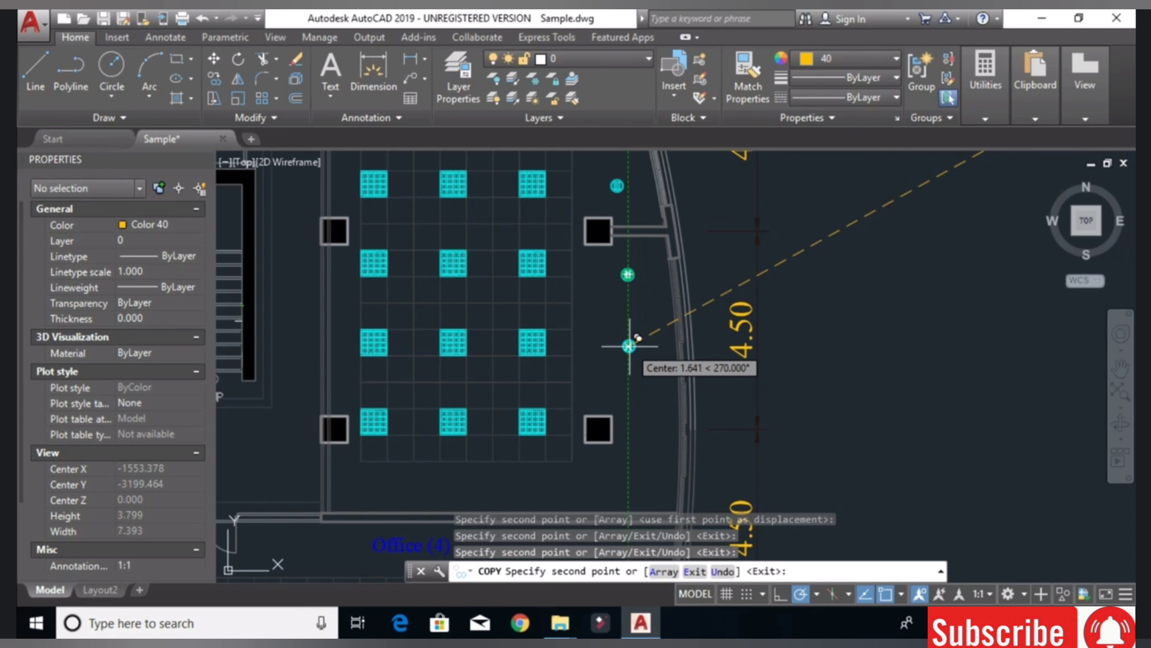
left_click(629, 345)
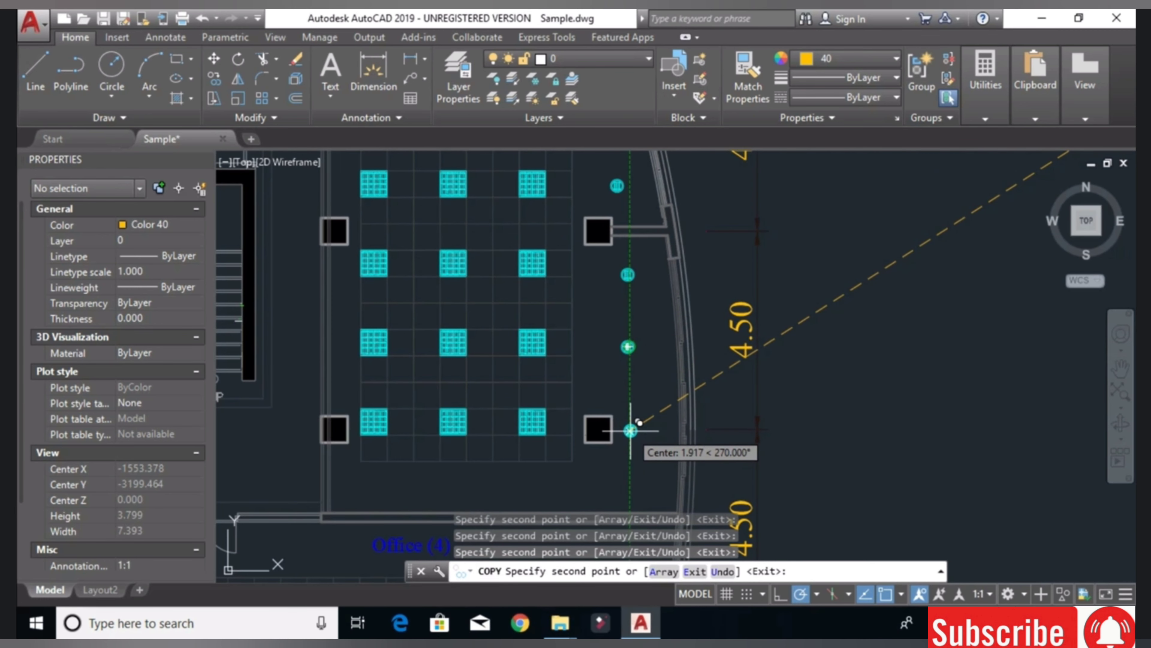
scroll(727, 397, "down", 2)
scroll(727, 395, "down", 1)
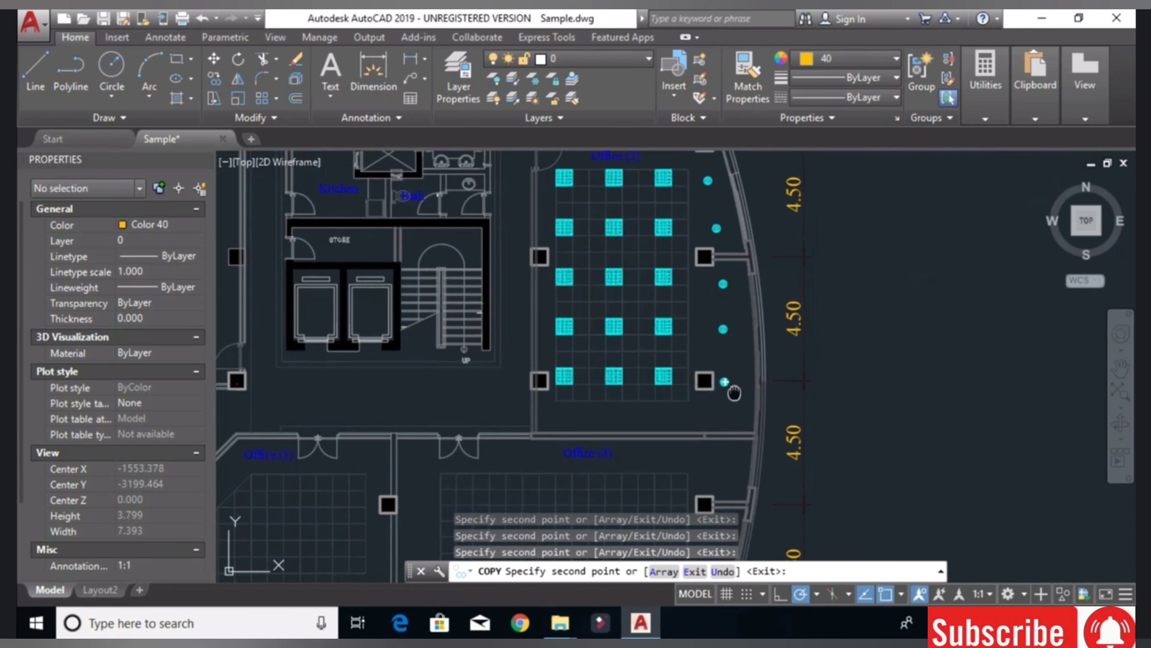
middle_click_drag(734, 392, 747, 452)
scroll(769, 381, "up", 2)
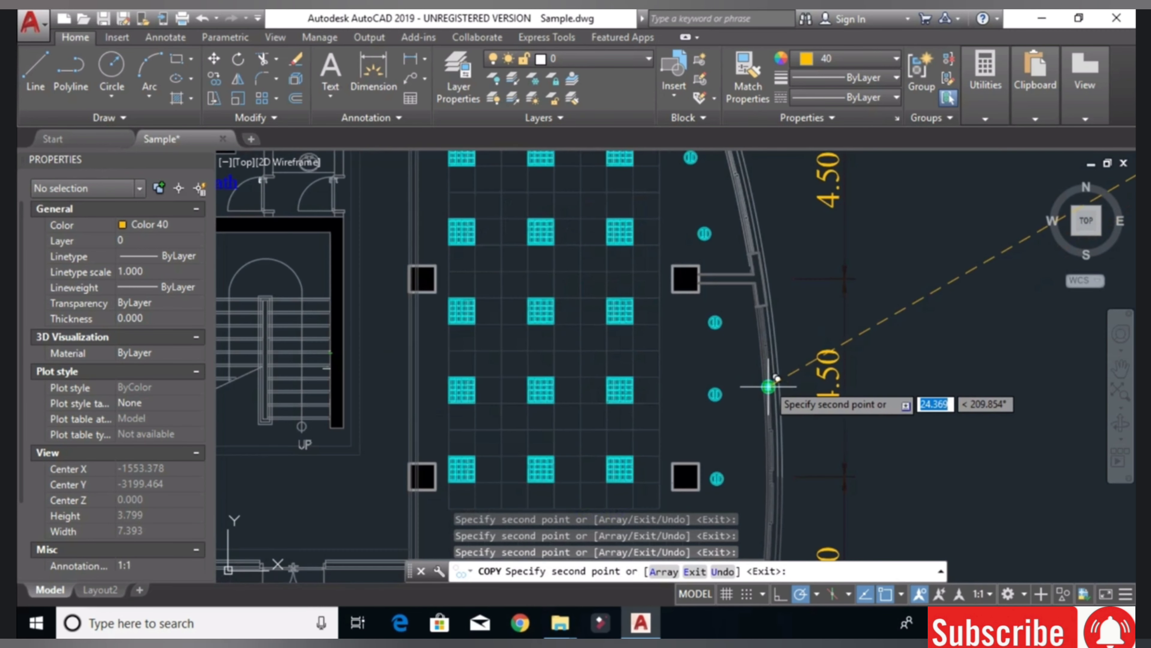
key("Return")
middle_click_drag(744, 397, 608, 290)
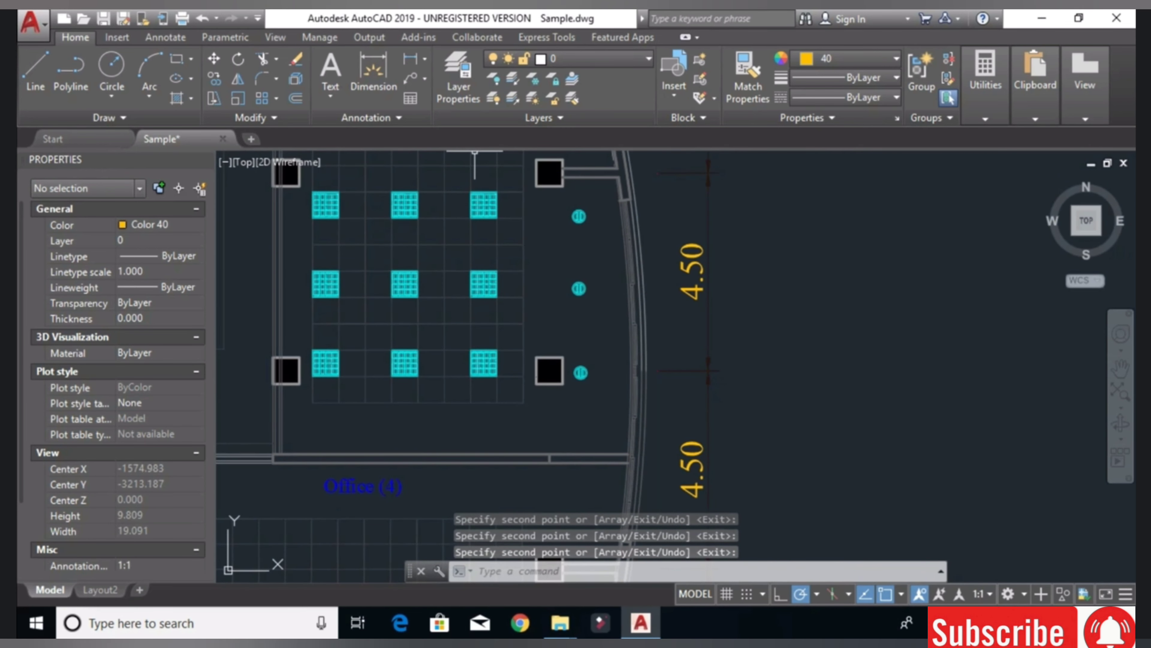
- Add a 1.64 linear dimension between the upper and lower wall downlights
left_click(411, 58)
scroll(568, 204, "up", 4)
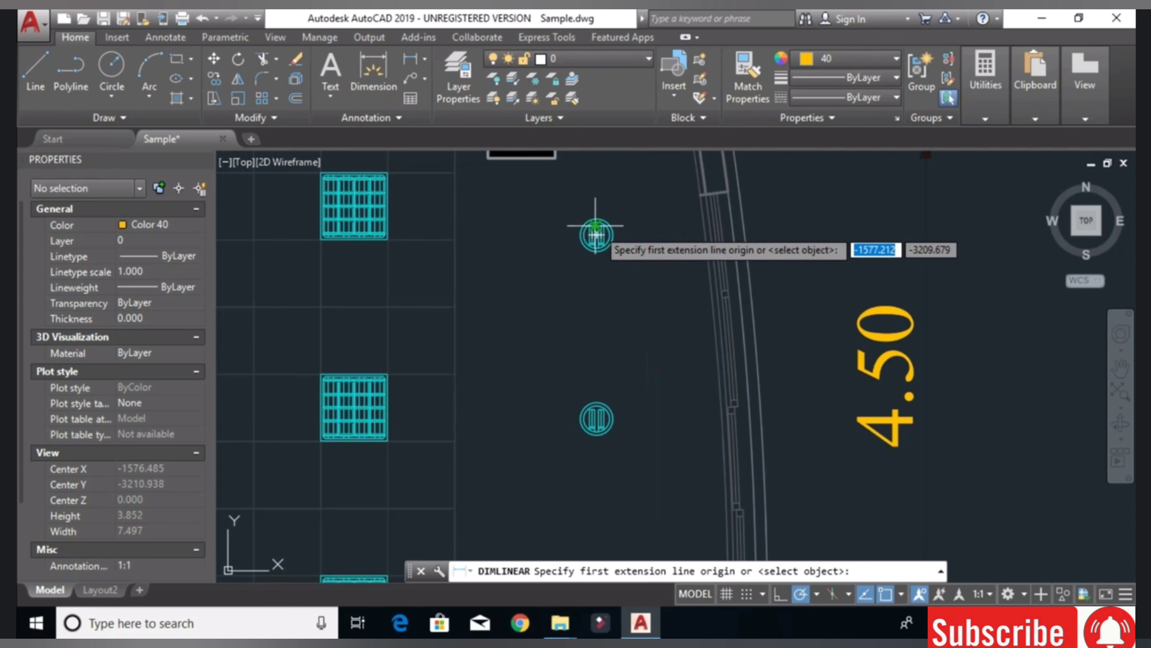
left_click(597, 234)
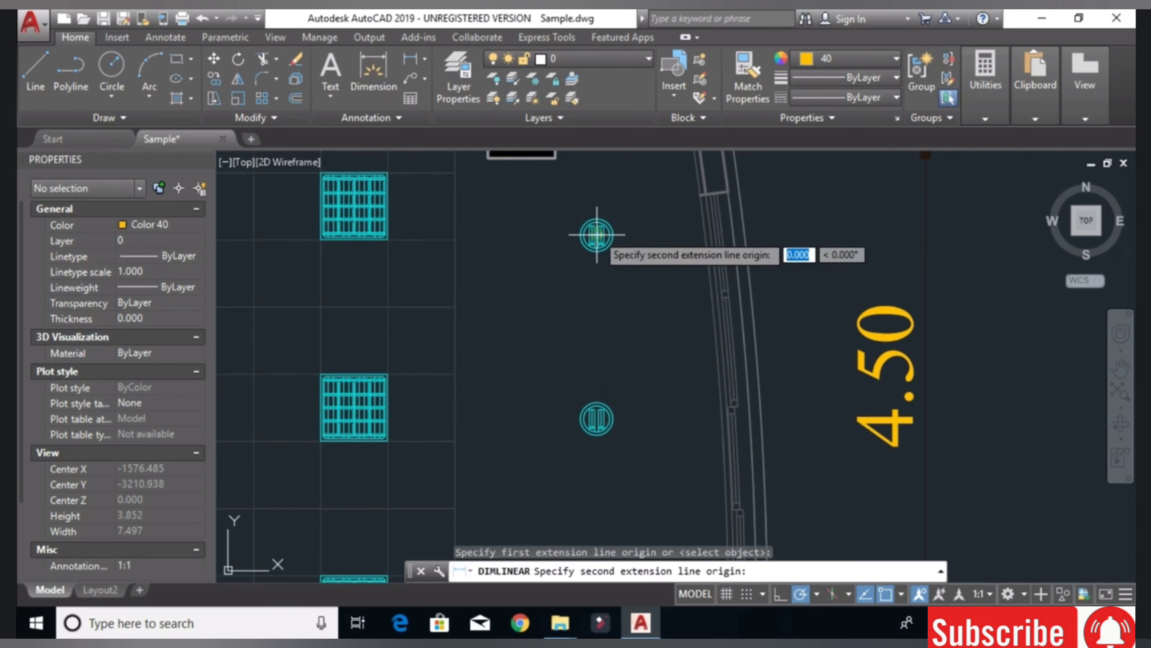
left_click(597, 416)
left_click(665, 394)
scroll(648, 326, "down", 1)
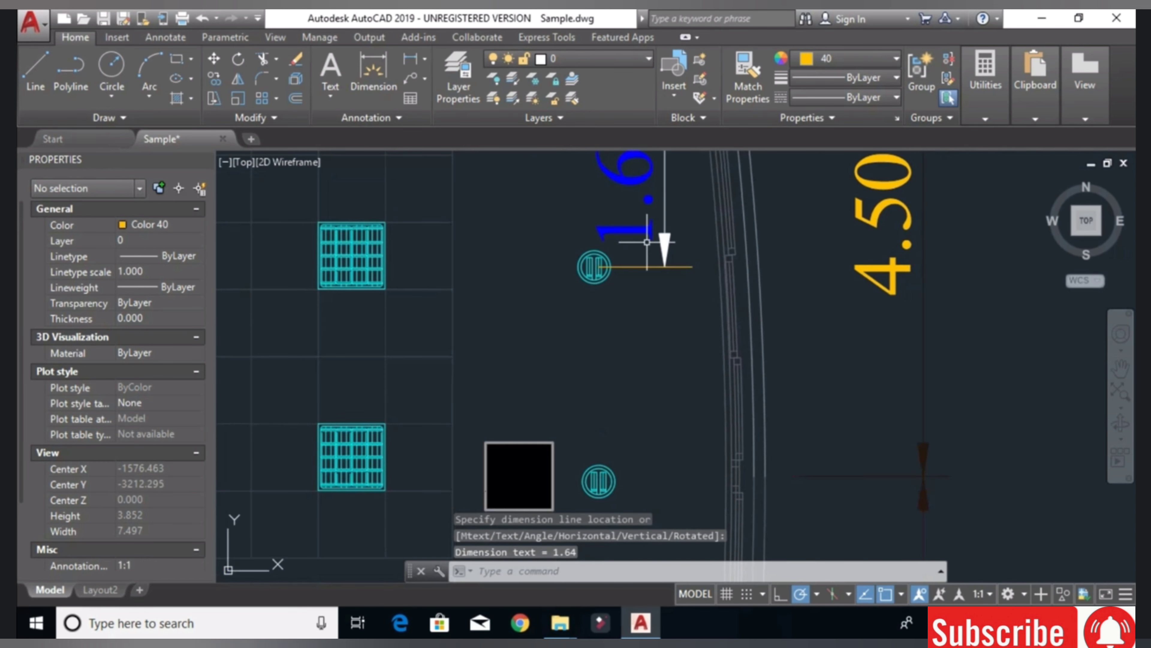
scroll(648, 327, "down", 1)
- Add a 1.92 linear dimension from the middle to the bottom downlight
left_click(410, 59)
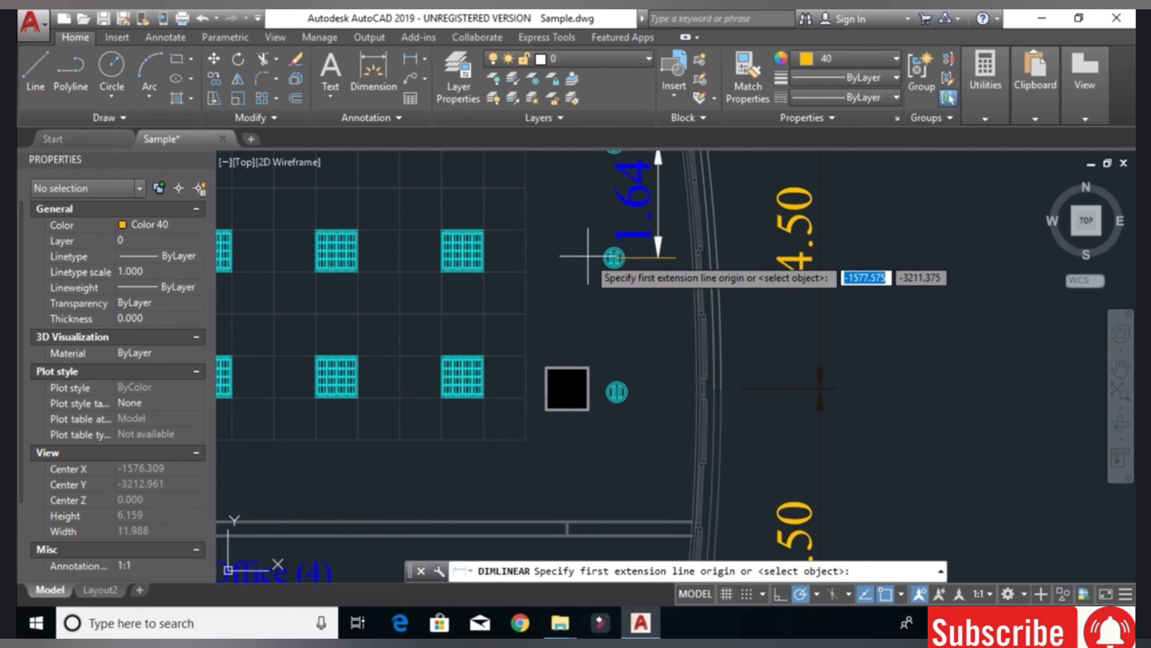
scroll(652, 258, "up", 3)
left_click(658, 257)
scroll(707, 317, "down", 2)
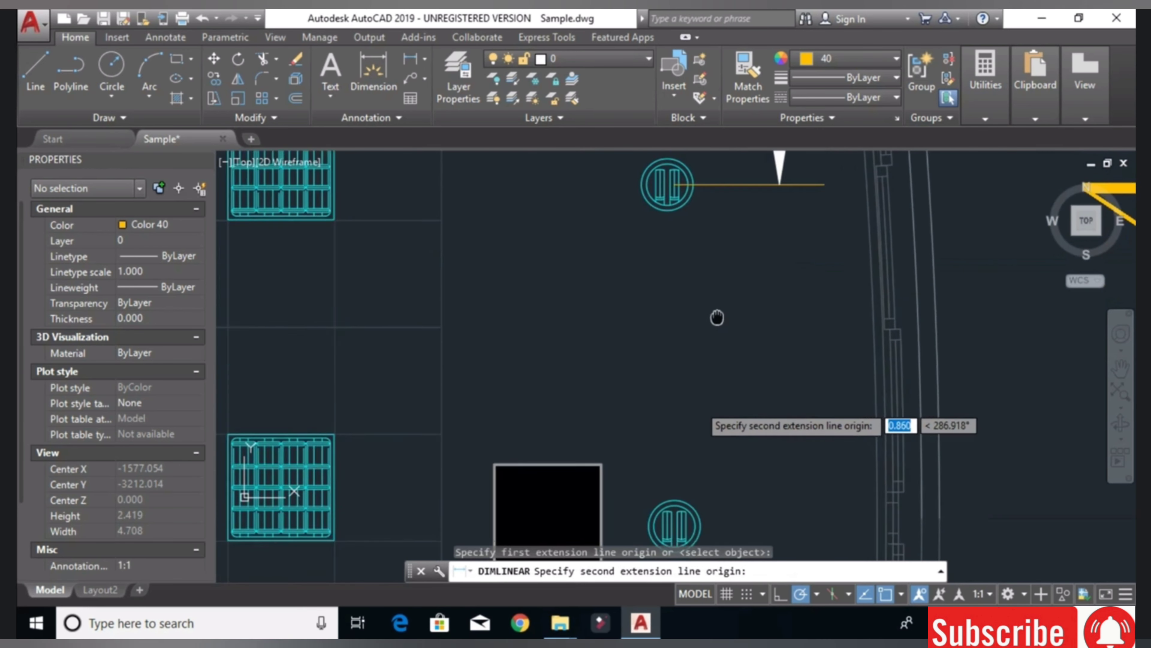
scroll(693, 430, "up", 2)
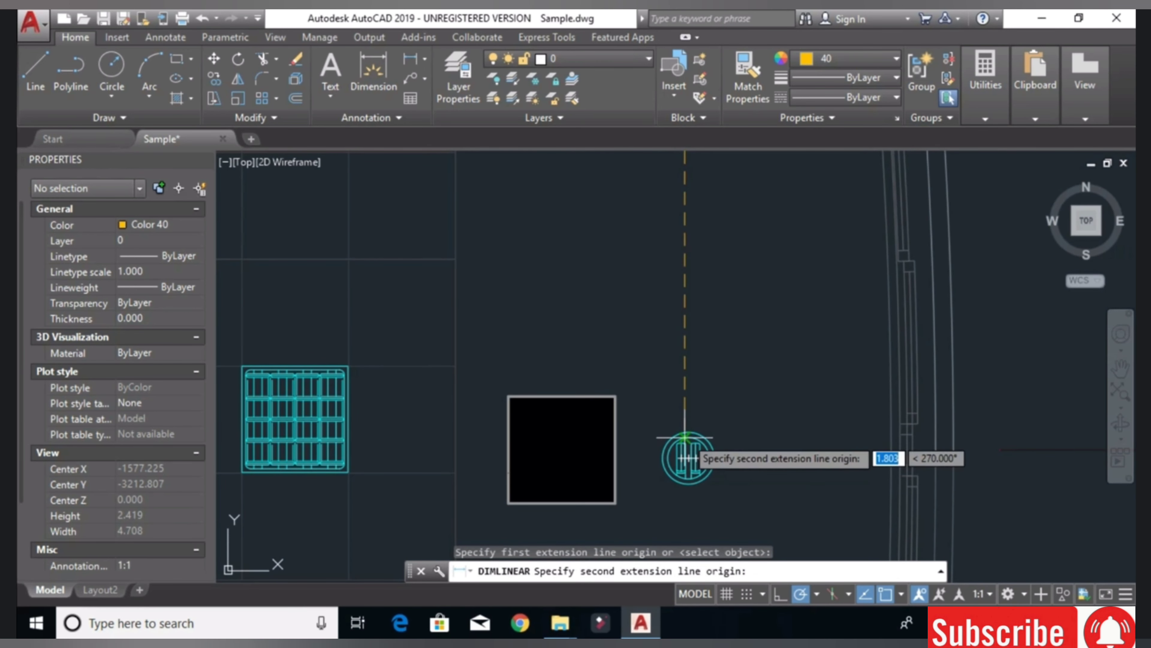
left_click(685, 458)
scroll(748, 449, "down", 2)
middle_click_drag(747, 451, 694, 451)
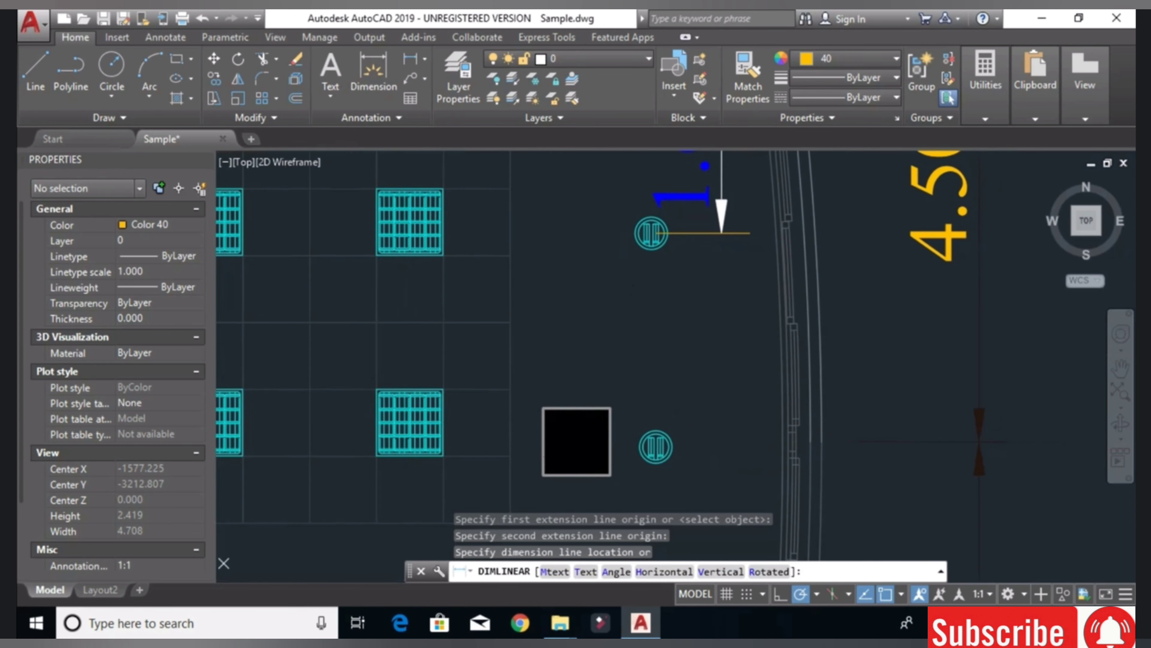
left_click(720, 449)
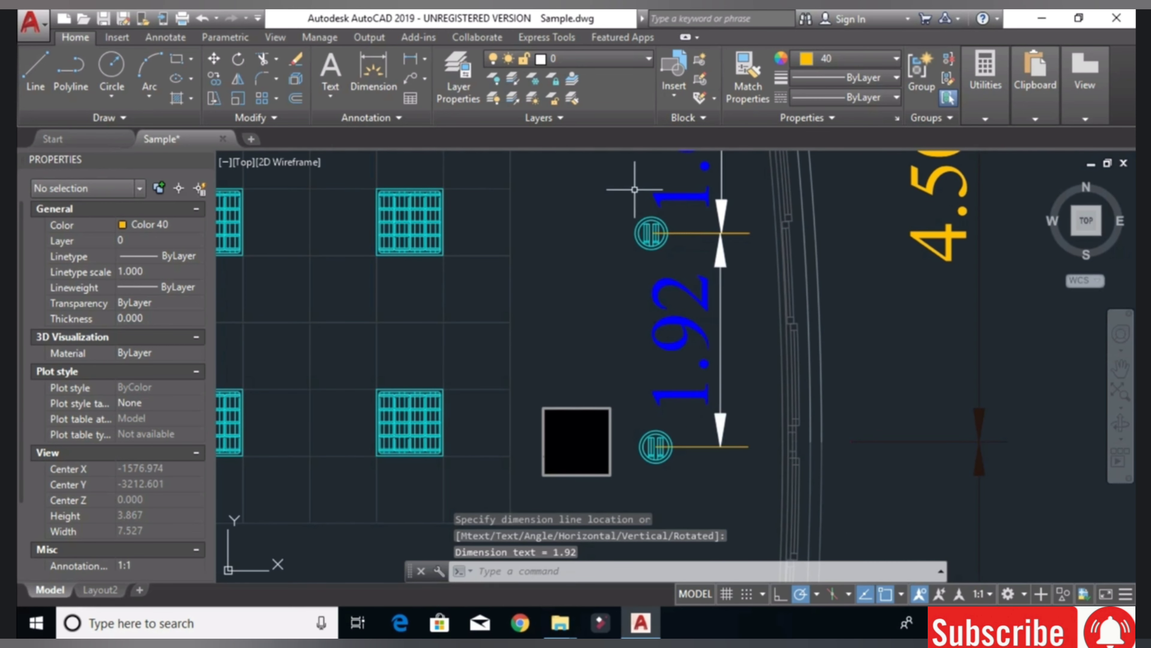
- Move the middle downlight and shared dimension ends slightly down, then select both dimensions
middle_click_drag(634, 245, 589, 275)
left_click(605, 263)
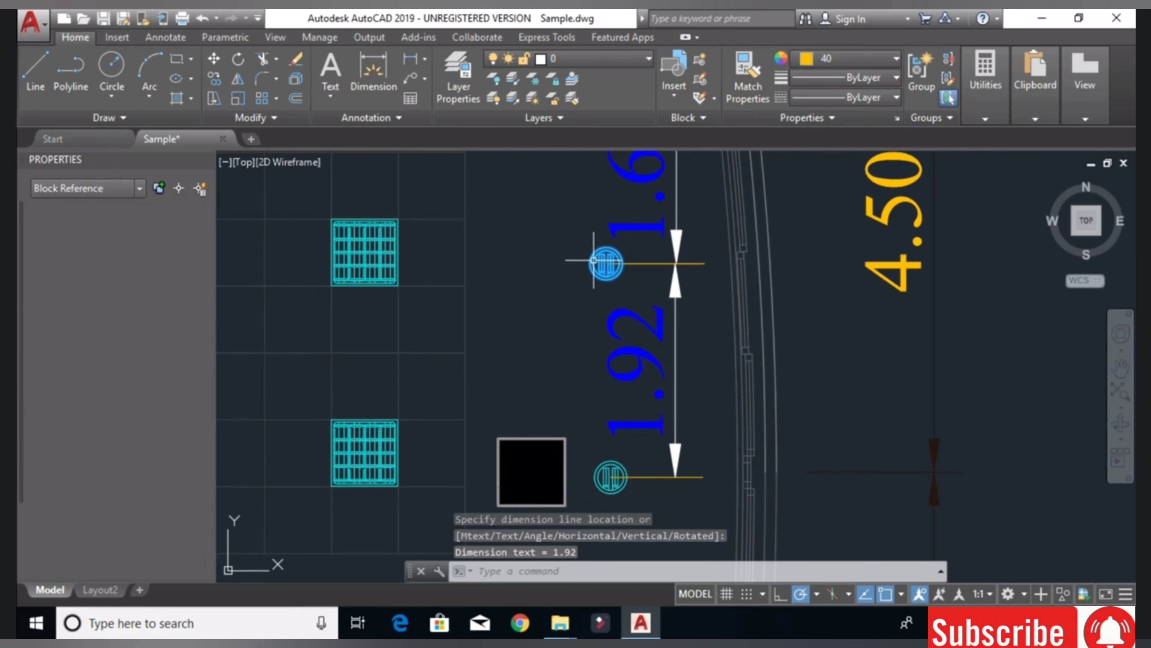
left_click(651, 260)
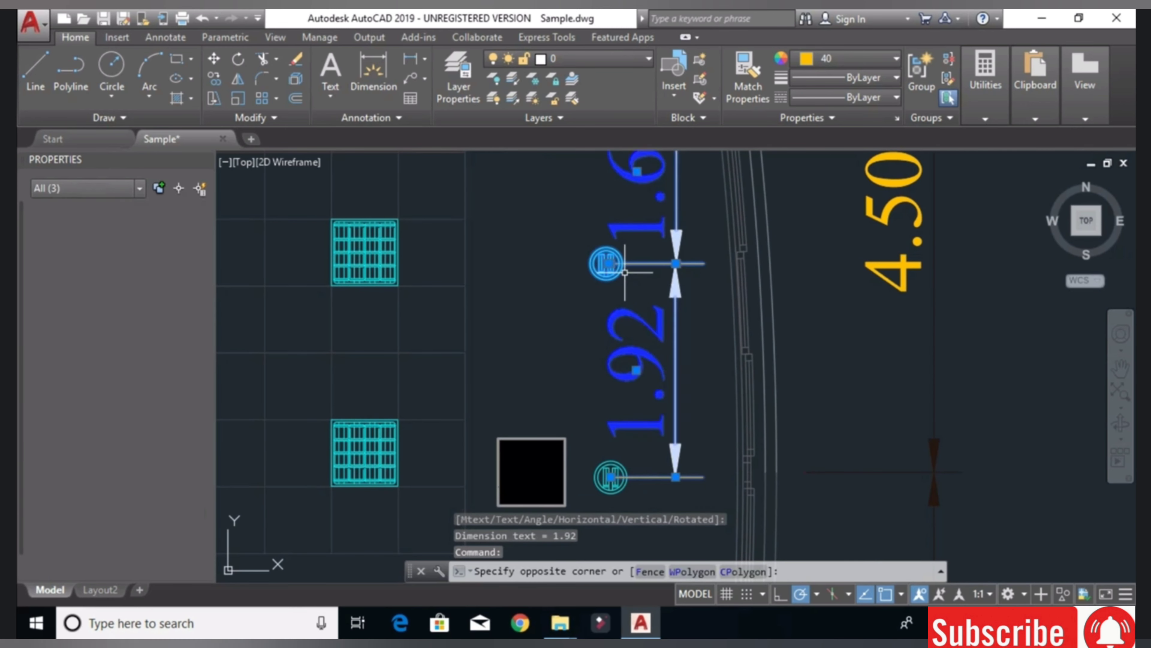
left_click(414, 152)
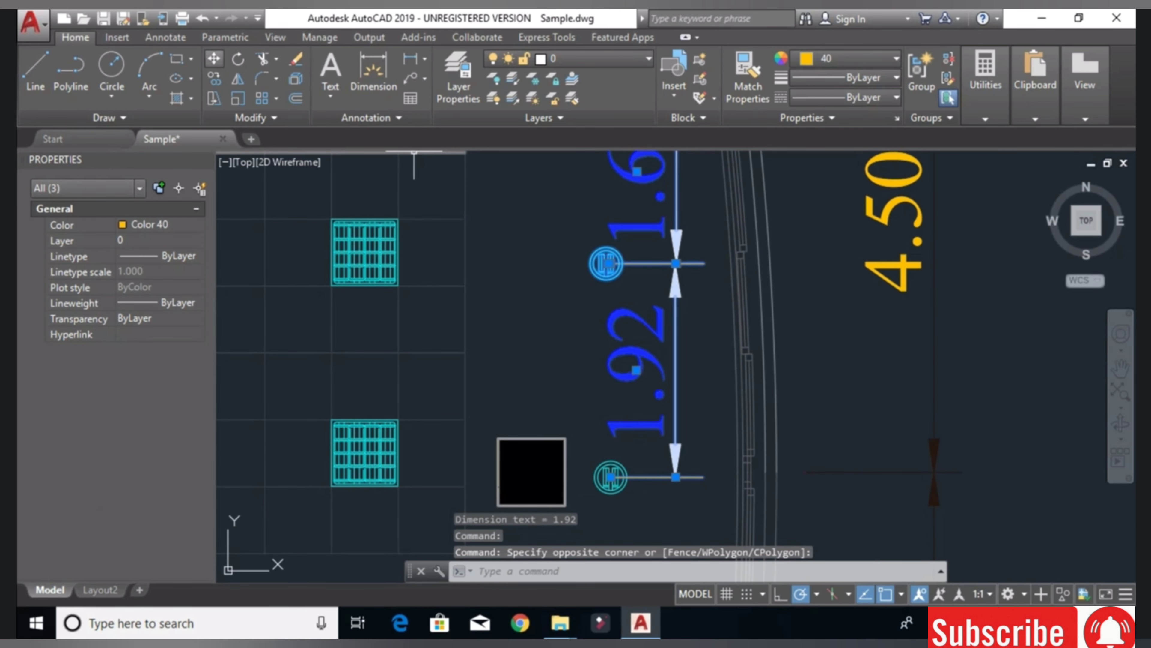
type("m")
key("Return")
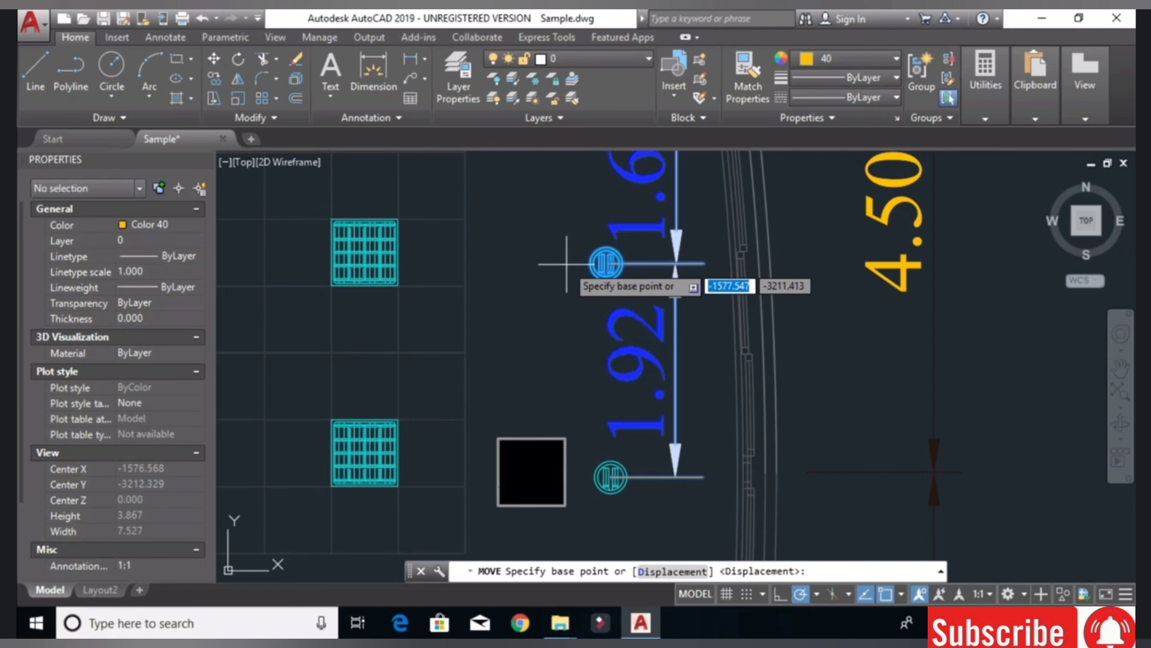
left_click(562, 262)
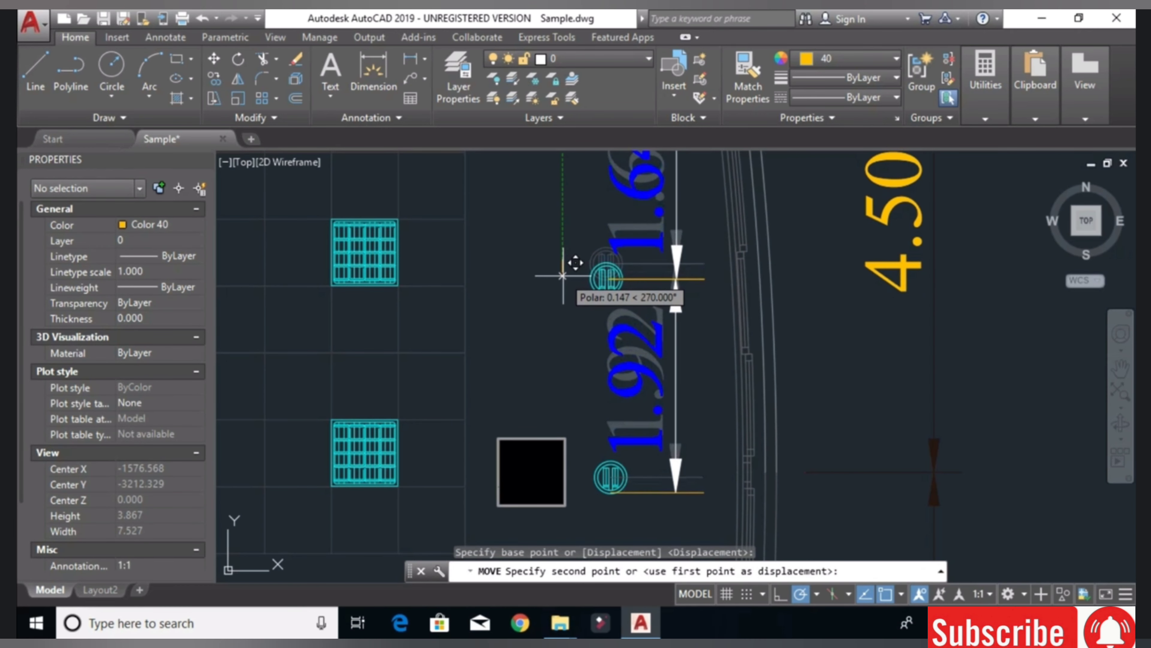
left_click(563, 273)
scroll(635, 285, "down", 2)
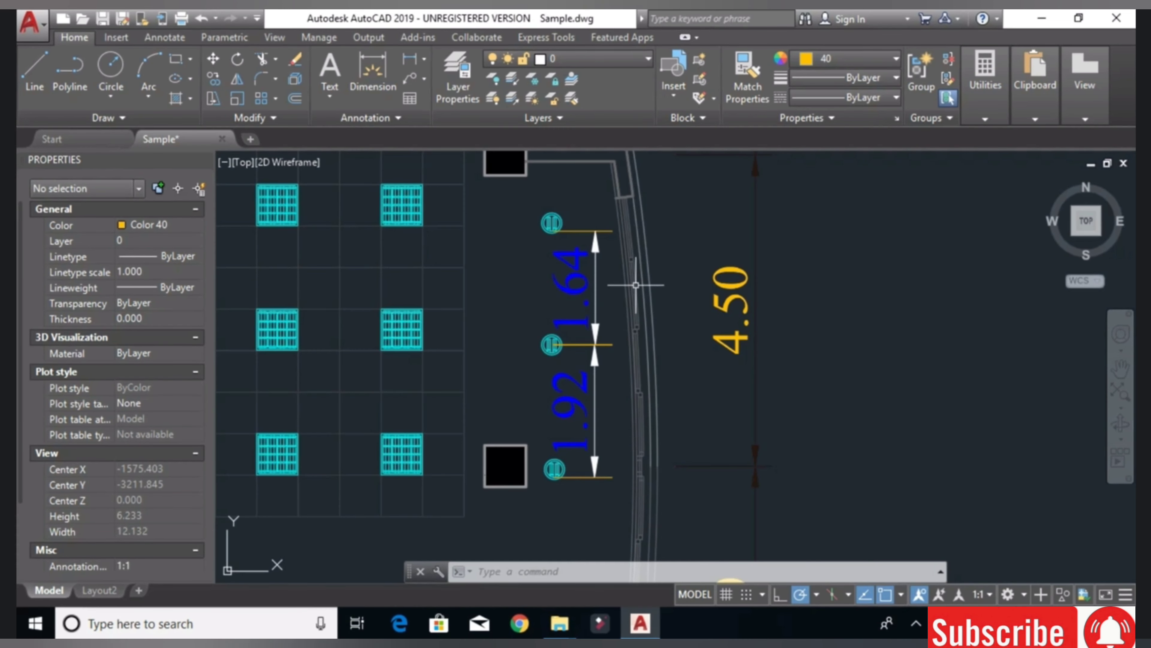
left_click(611, 318)
left_click(543, 358)
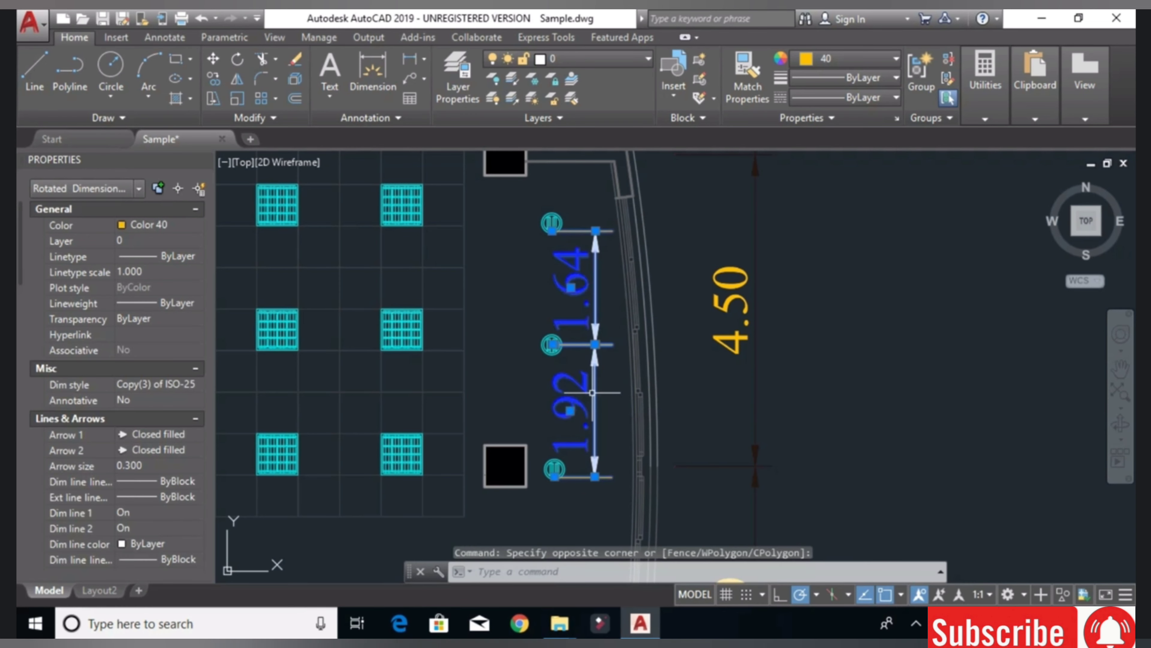
- Delete the old dimensions and measure 1.76 between the top and middle downlights
key("Delete")
scroll(591, 392, "up", 2)
left_click(416, 59)
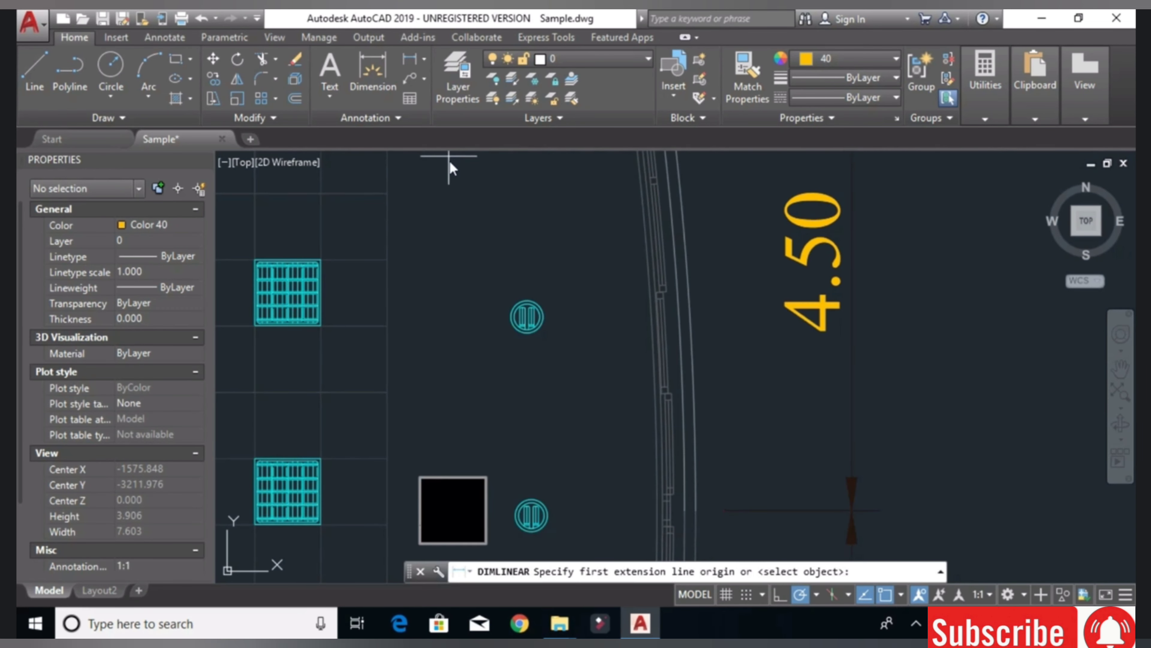
scroll(503, 200, "down", 1)
scroll(503, 190, "down", 1)
left_click(502, 190)
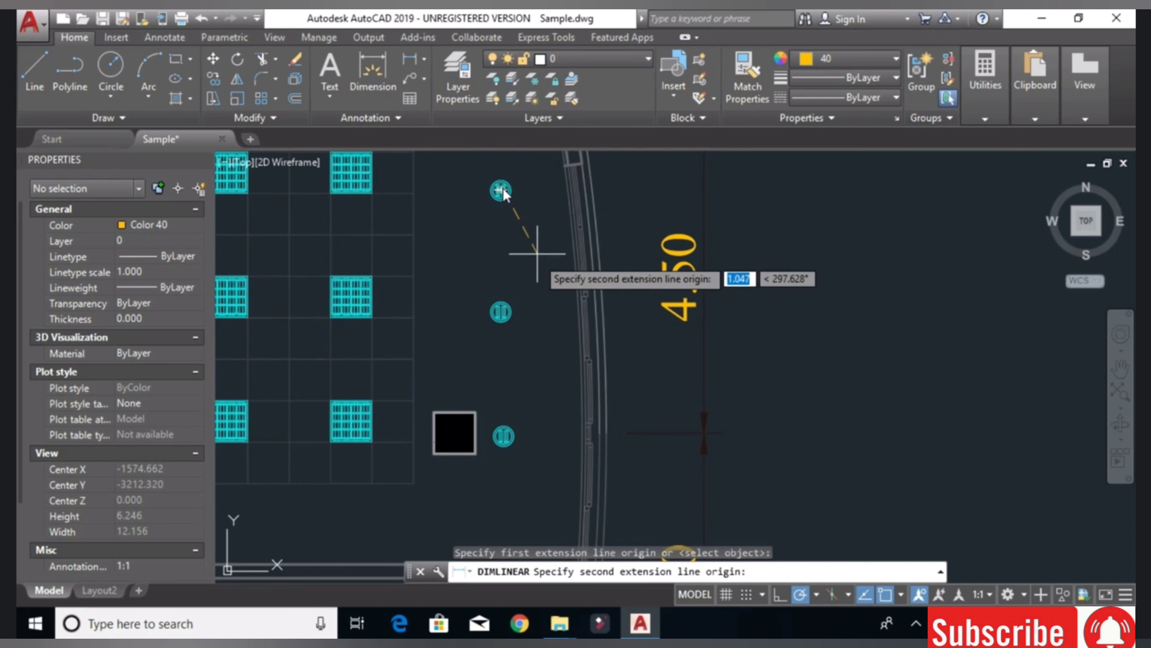
scroll(500, 311, "up", 6)
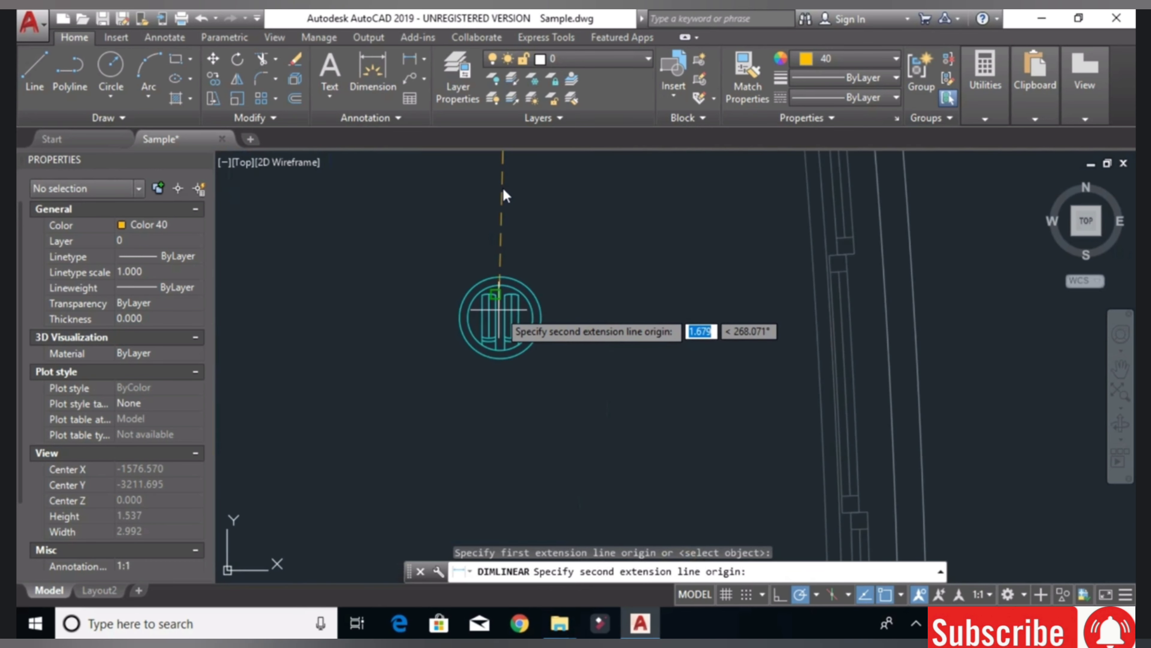
left_click(501, 316)
scroll(501, 316, "down", 6)
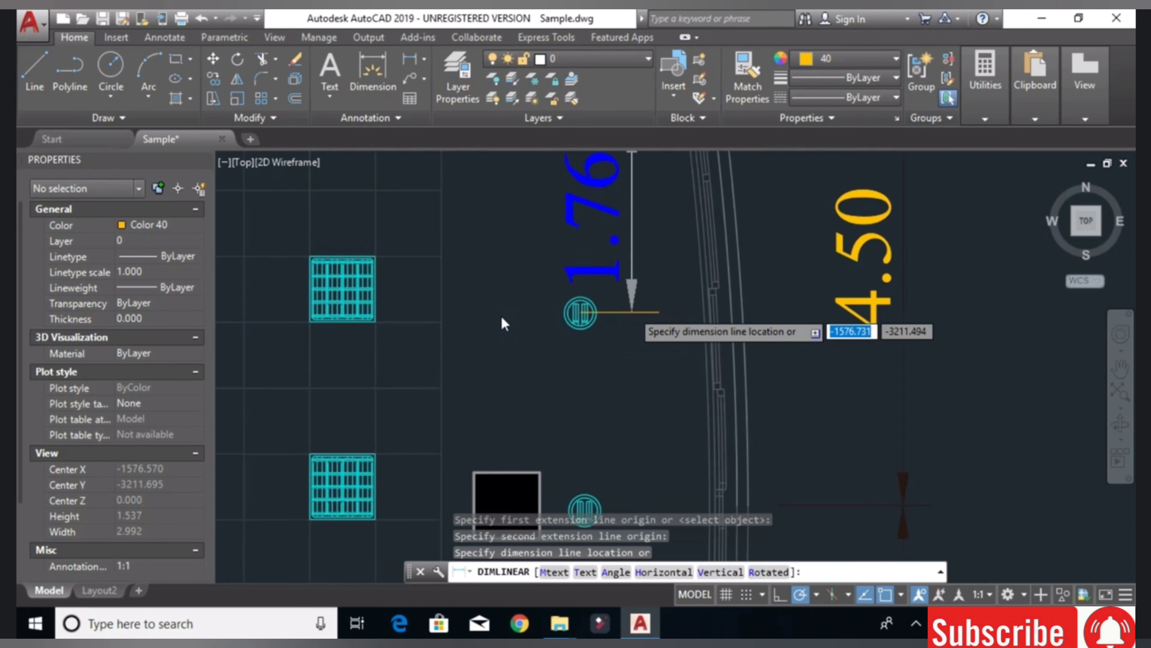
left_click(644, 254)
- Measure the 1.80 spacing between the middle and bottom downlights
left_click(414, 68)
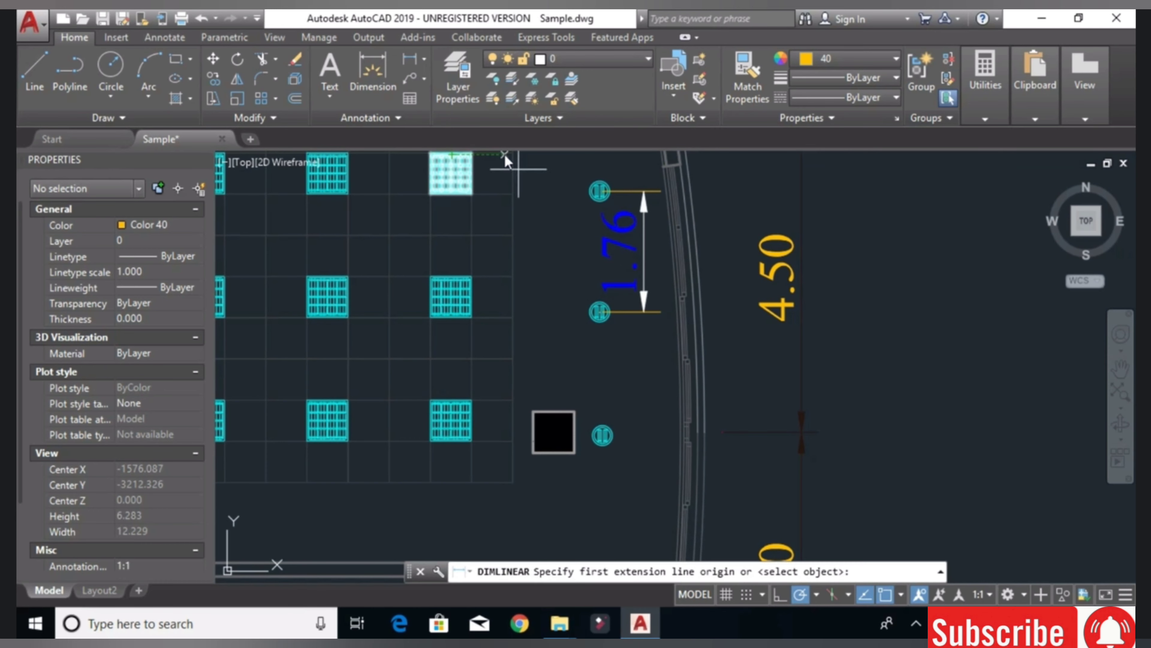
scroll(607, 154, "up", 4)
left_click(587, 260)
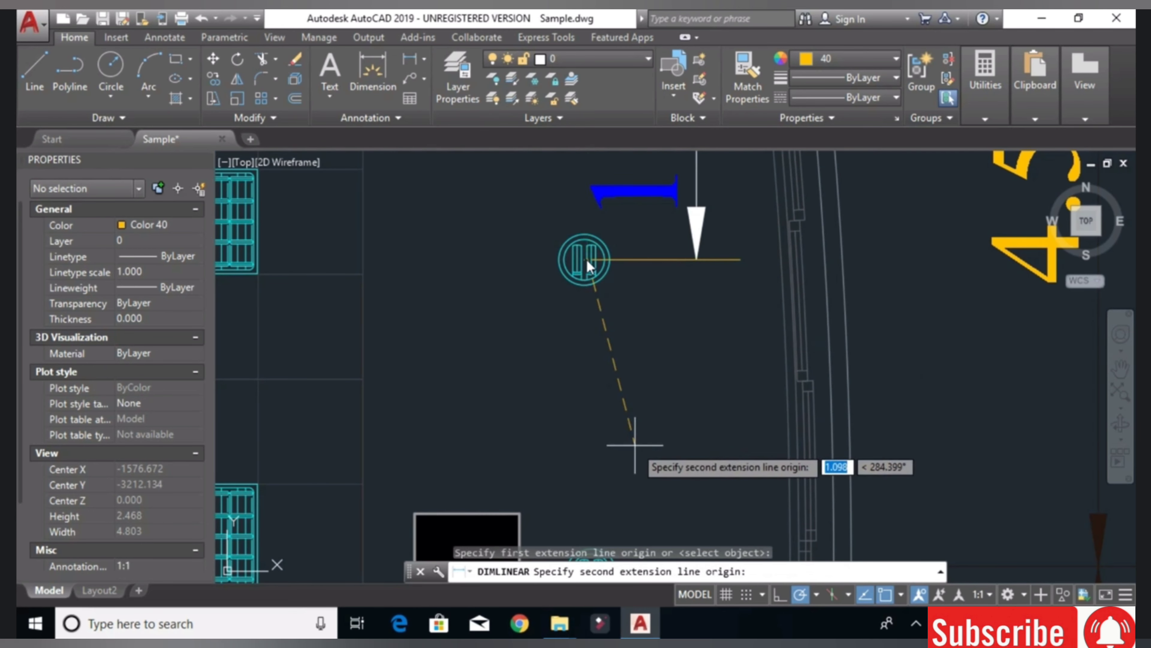
middle_click_drag(595, 549, 578, 416)
left_click(580, 428)
scroll(580, 427, "down", 4)
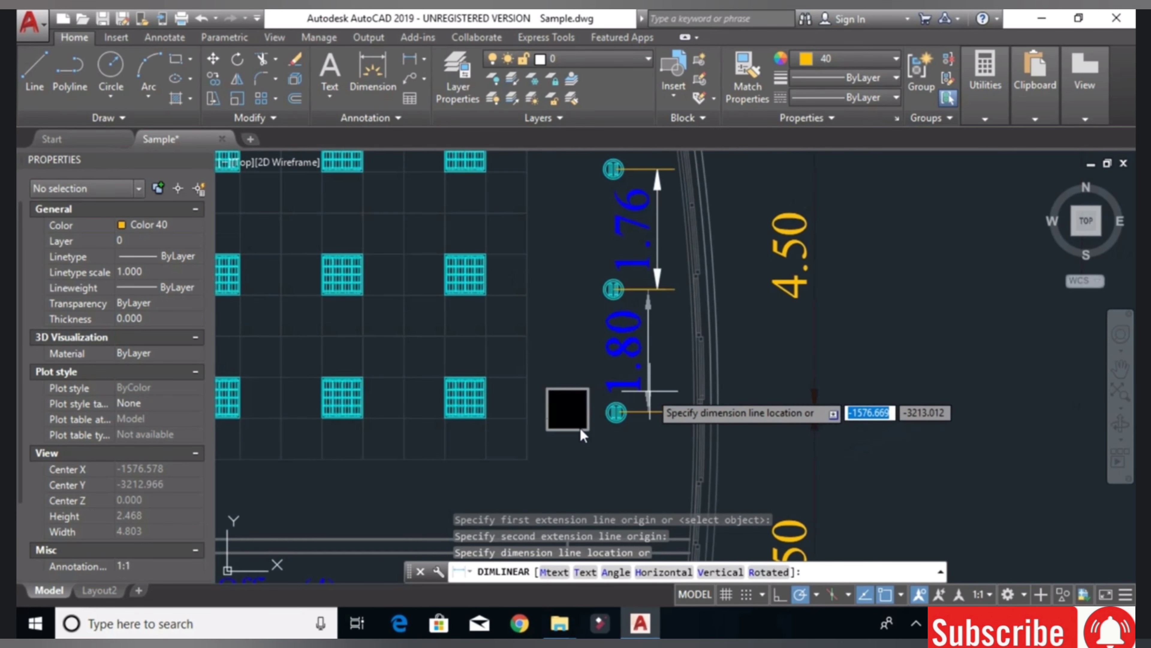
left_click(659, 398)
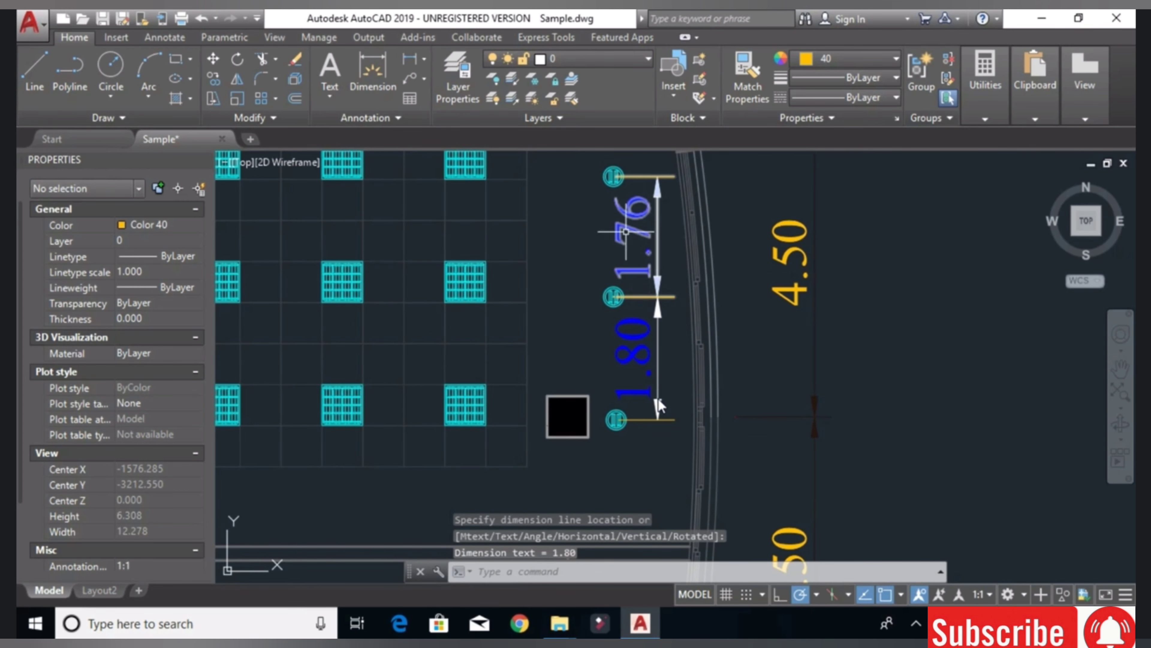
- Window-select and delete the two downlight spacing dimensions (1.76 and 1.80)
middle_click_drag(624, 229, 657, 259)
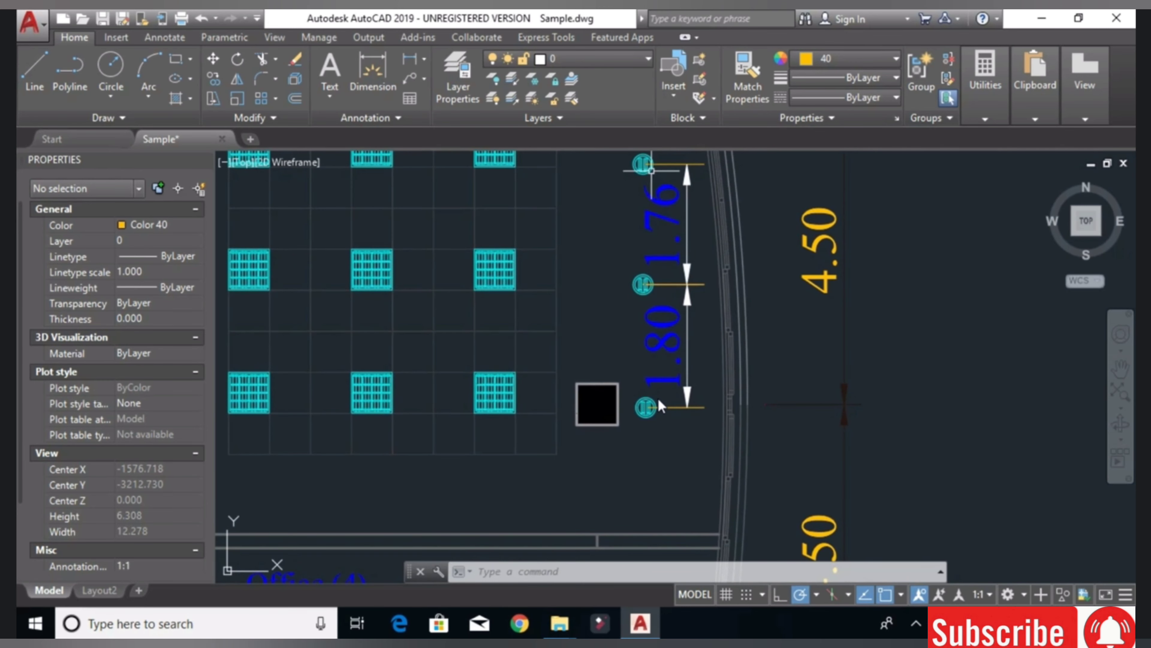
middle_click_drag(636, 211, 628, 256)
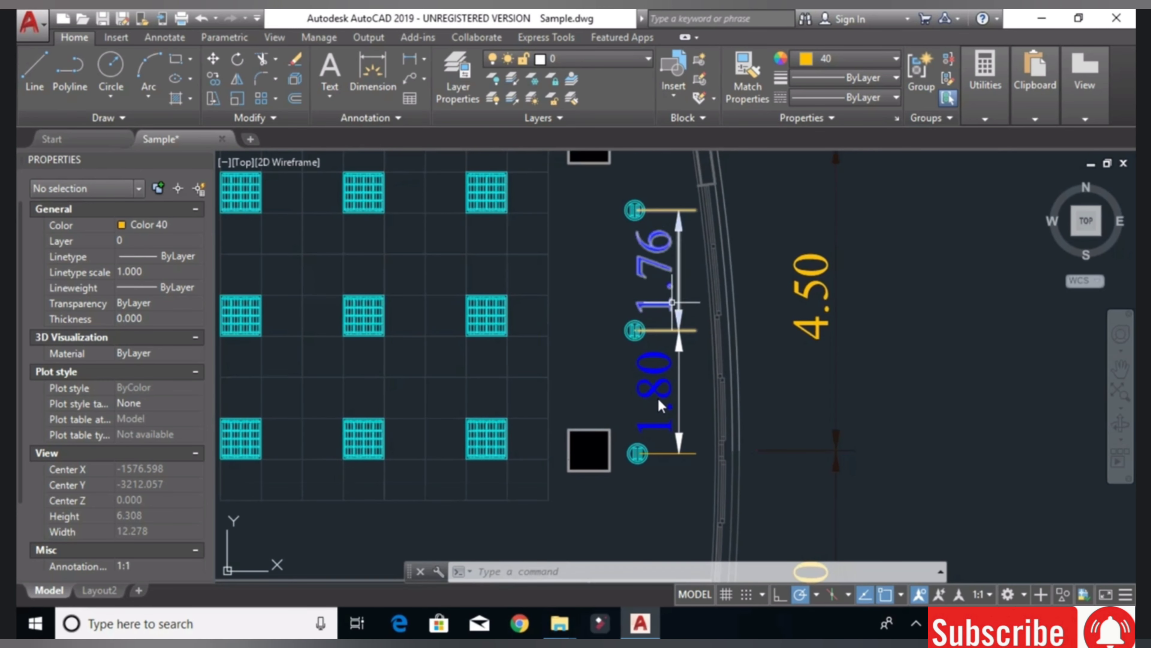
left_click(691, 286)
left_click(660, 383)
key("Delete")
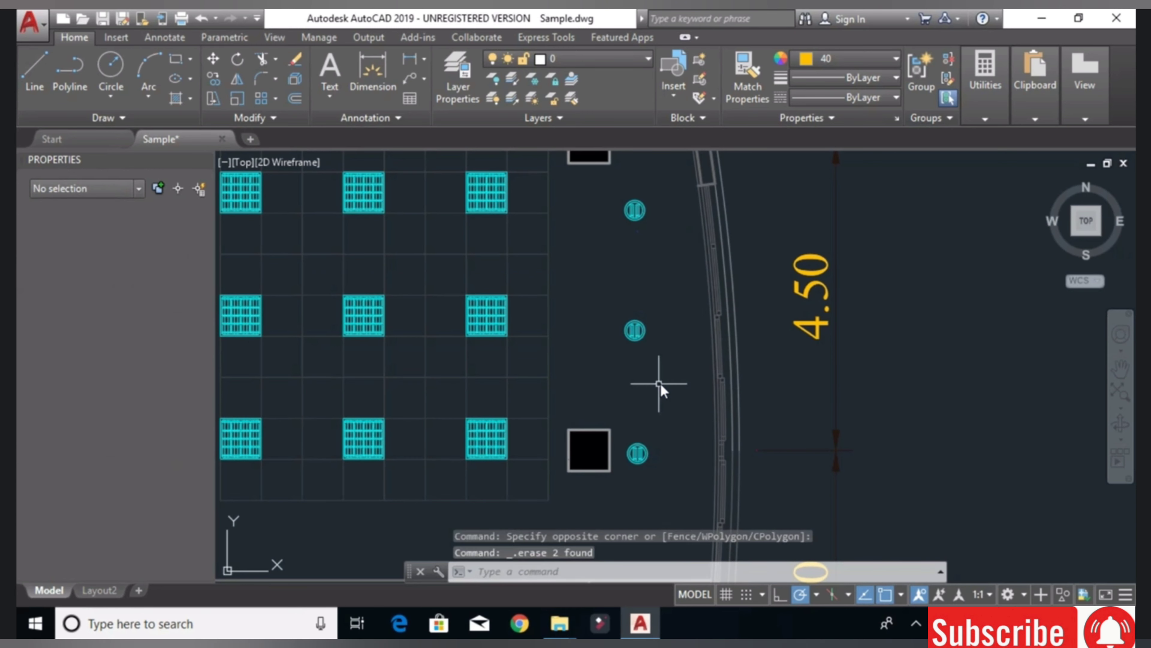
- Dimension the Office (2) lower wall from left to right corner as 7.88
scroll(661, 383, "down", 4)
middle_click_drag(661, 383, 659, 442)
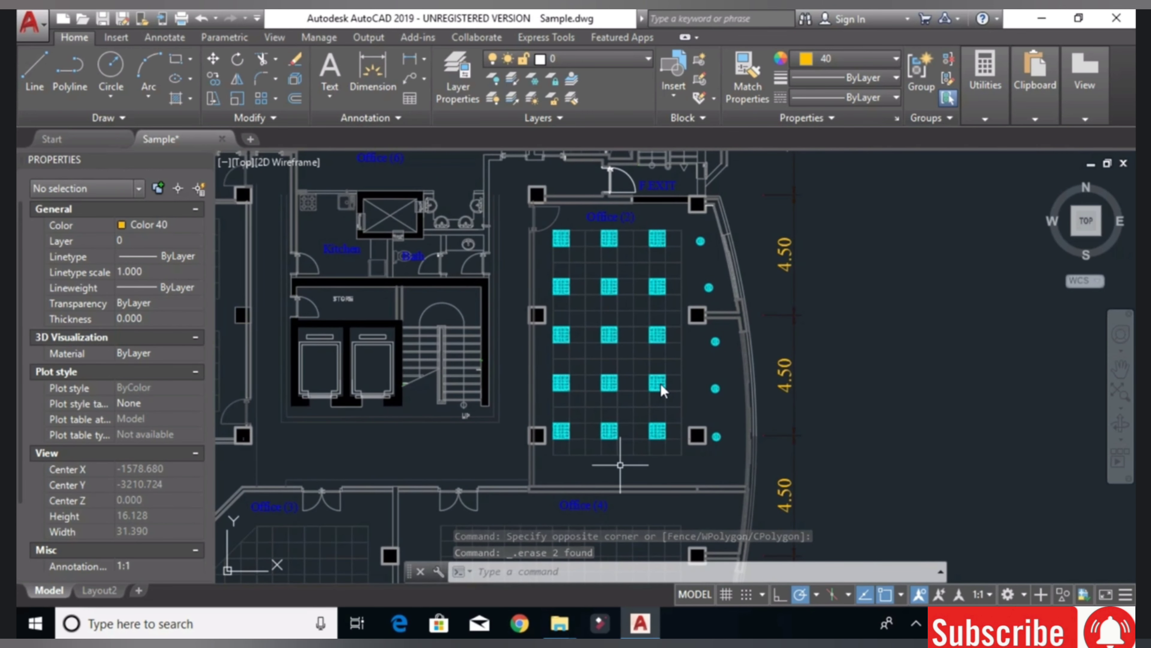
scroll(660, 384, "up", 2)
scroll(660, 383, "up", 2)
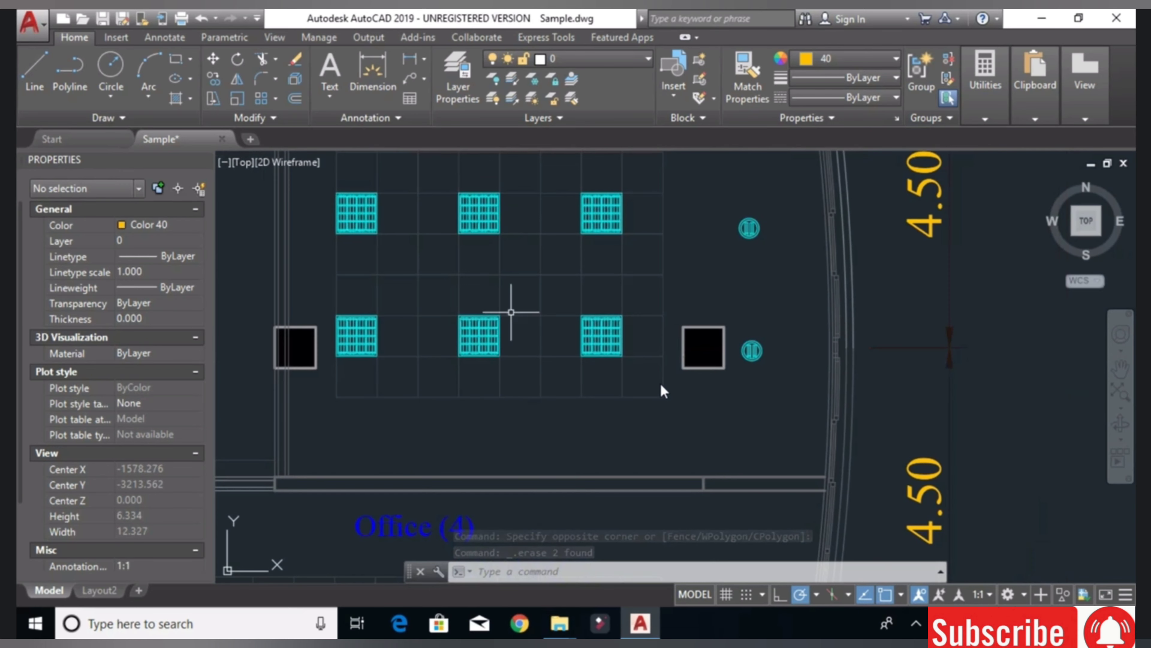
left_click(409, 68)
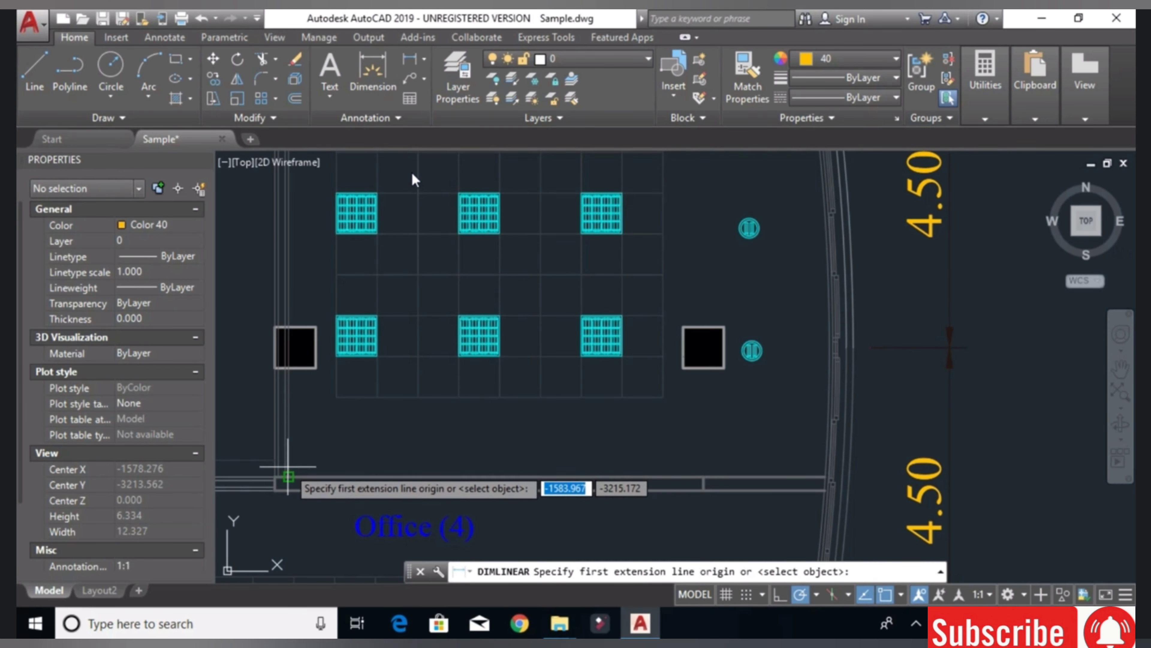
left_click(289, 476)
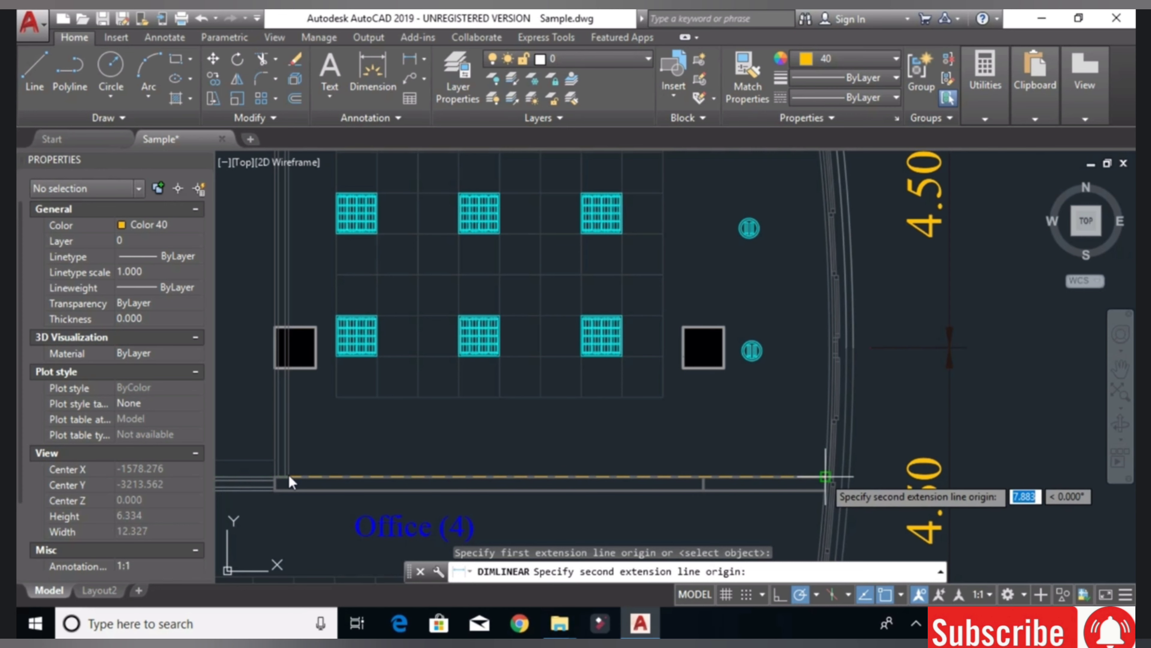
left_click(824, 476)
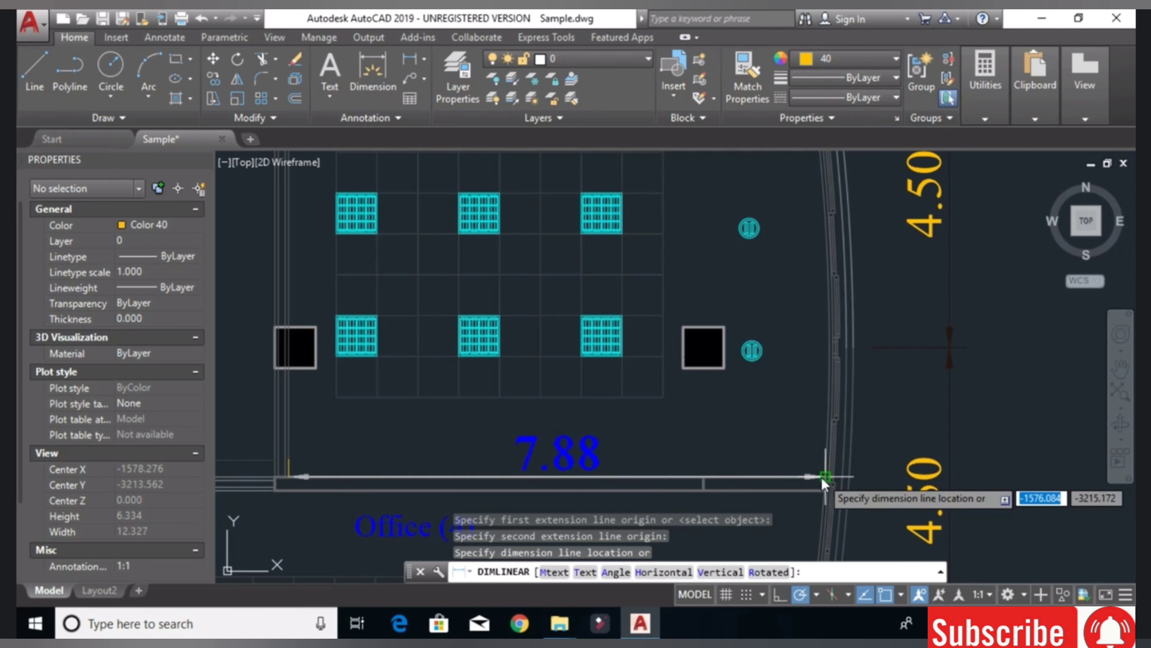
left_click(792, 447)
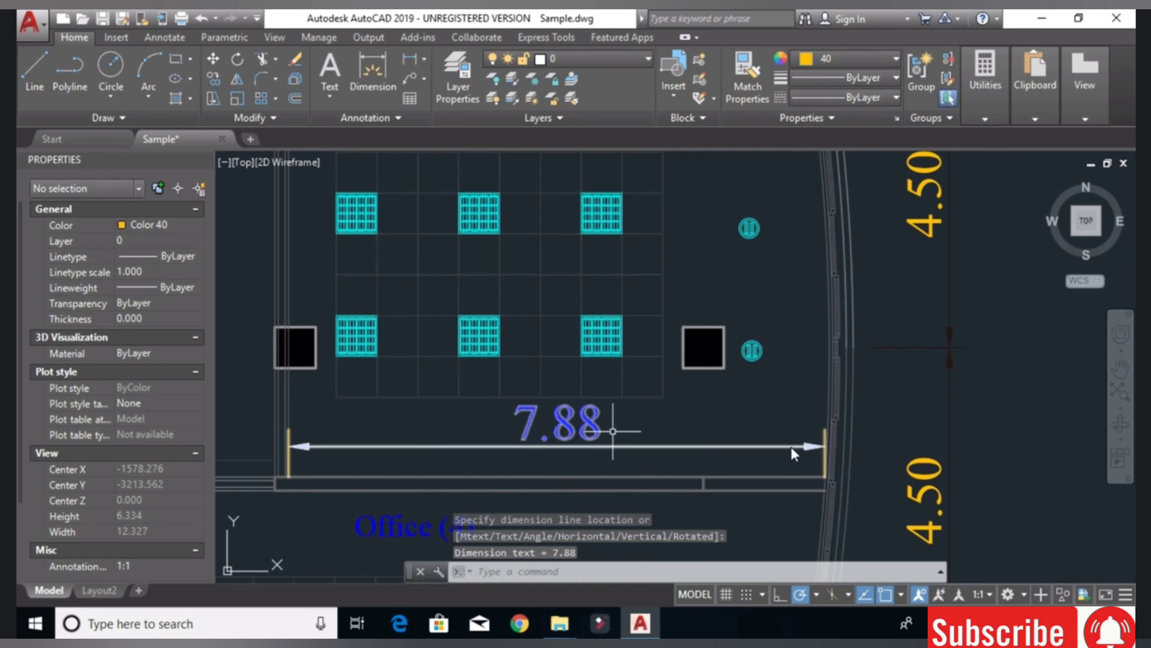
- Erase the temporary 7.88 dimension, leaving no helper dimensions
left_click(659, 422)
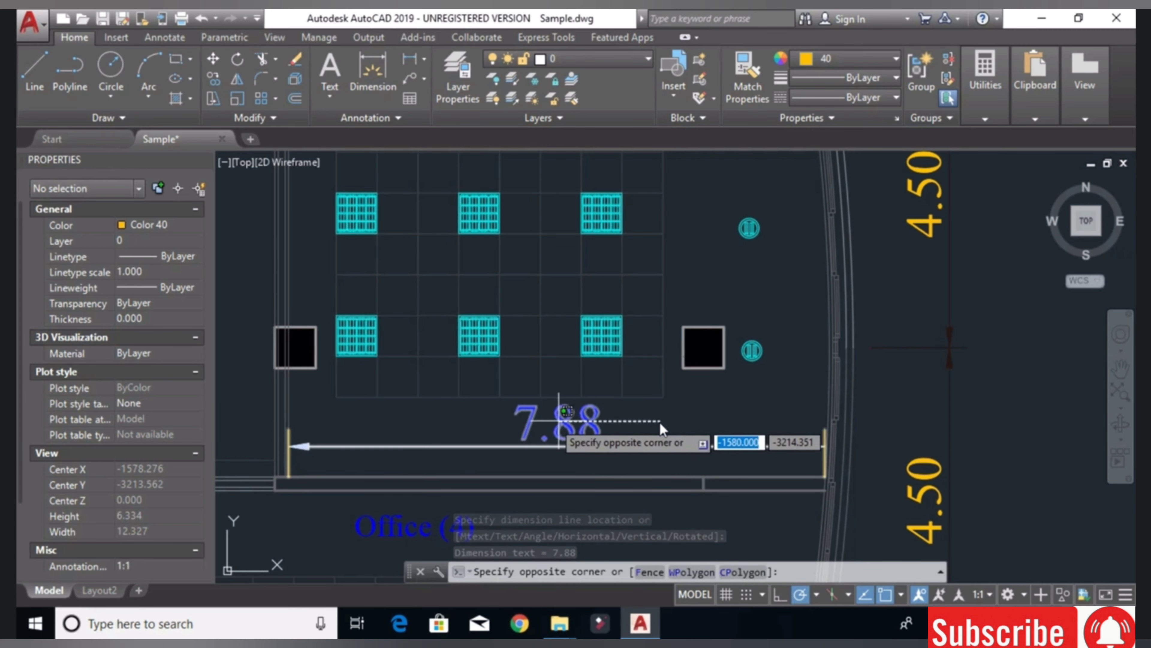
left_click(528, 423)
key("Delete")
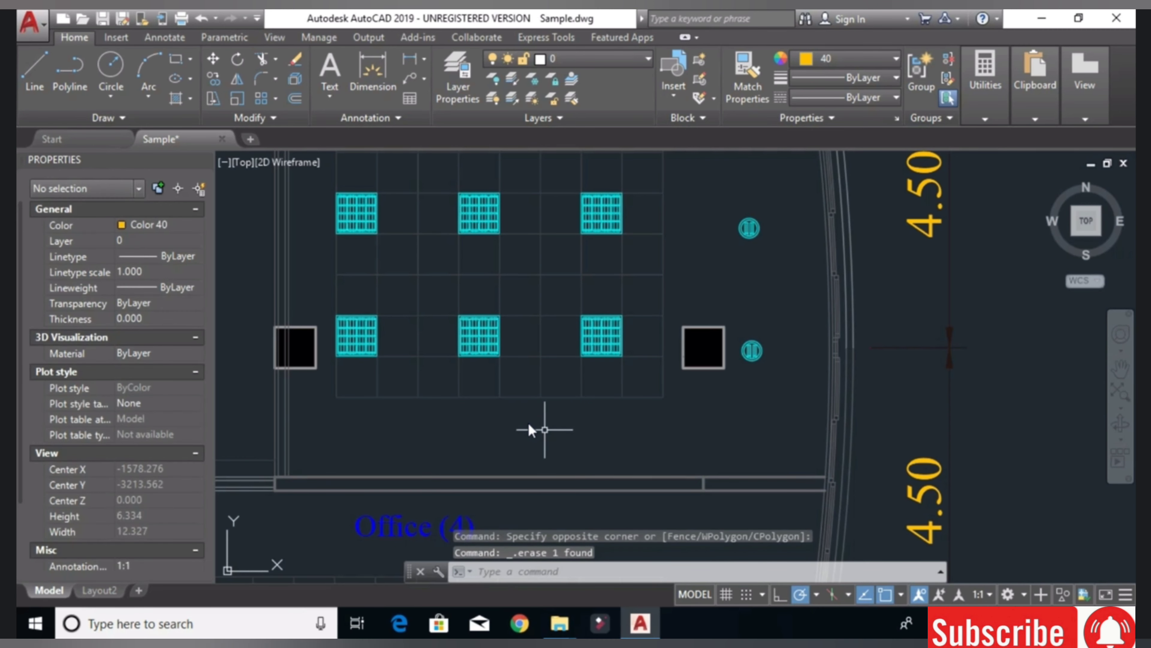
scroll(531, 429, "down", 3)
scroll(531, 430, "up", 1)
middle_click_drag(603, 562, 587, 457)
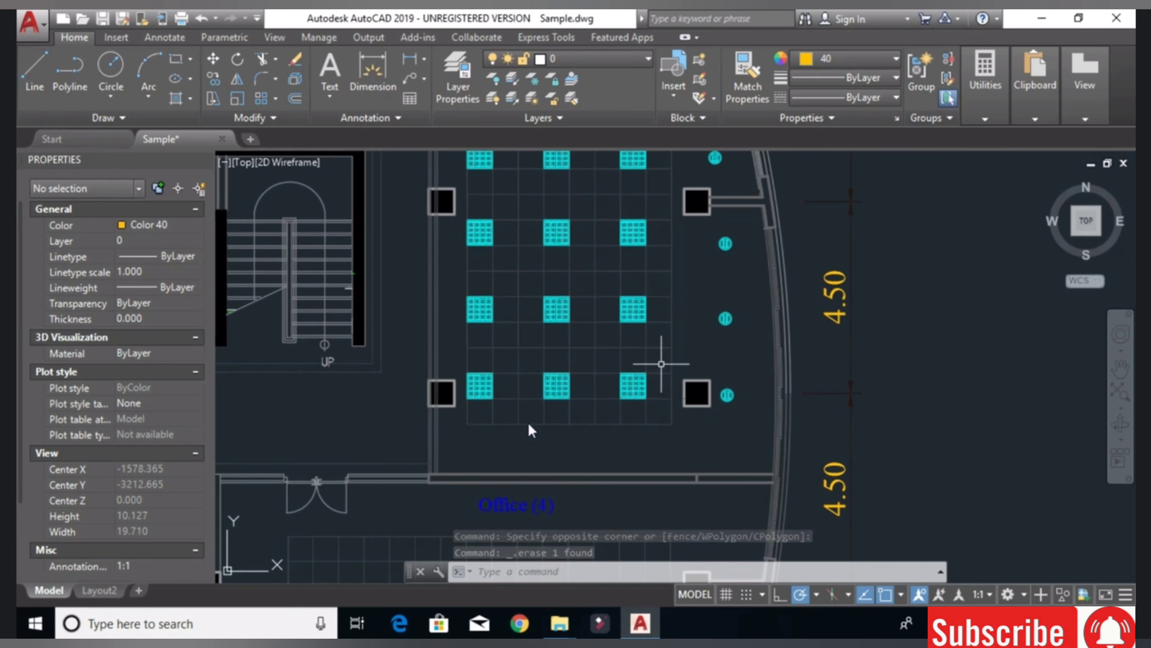
- Select the downlight beside the right column and copy it from its centre
left_click(741, 379)
left_click(727, 406)
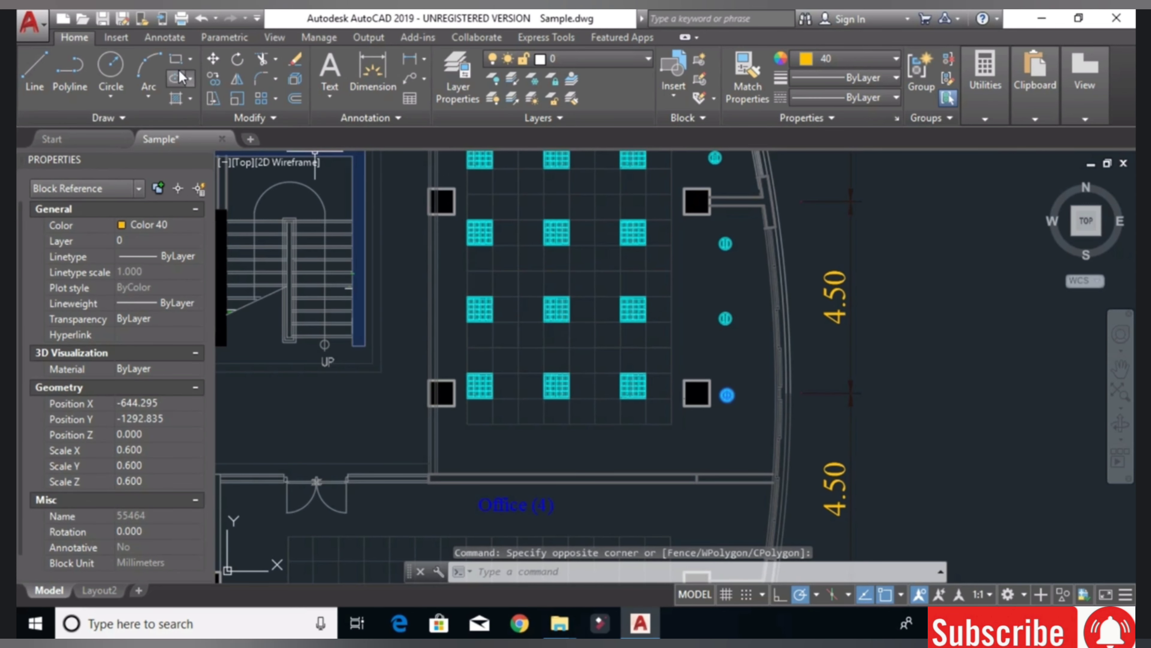
left_click(213, 79)
scroll(720, 395, "up", 4)
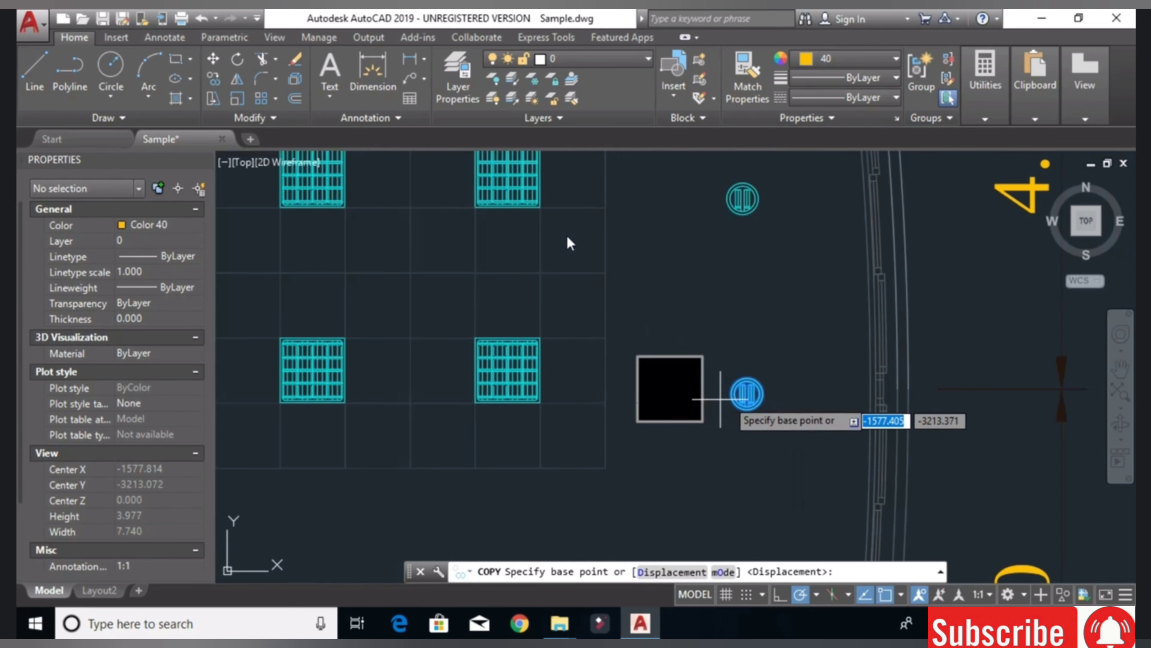
left_click(746, 393)
- Place three downlight copies in a row below the fixture grid and finish copying
middle_click_drag(606, 476, 757, 313)
scroll(544, 345, "down", 2)
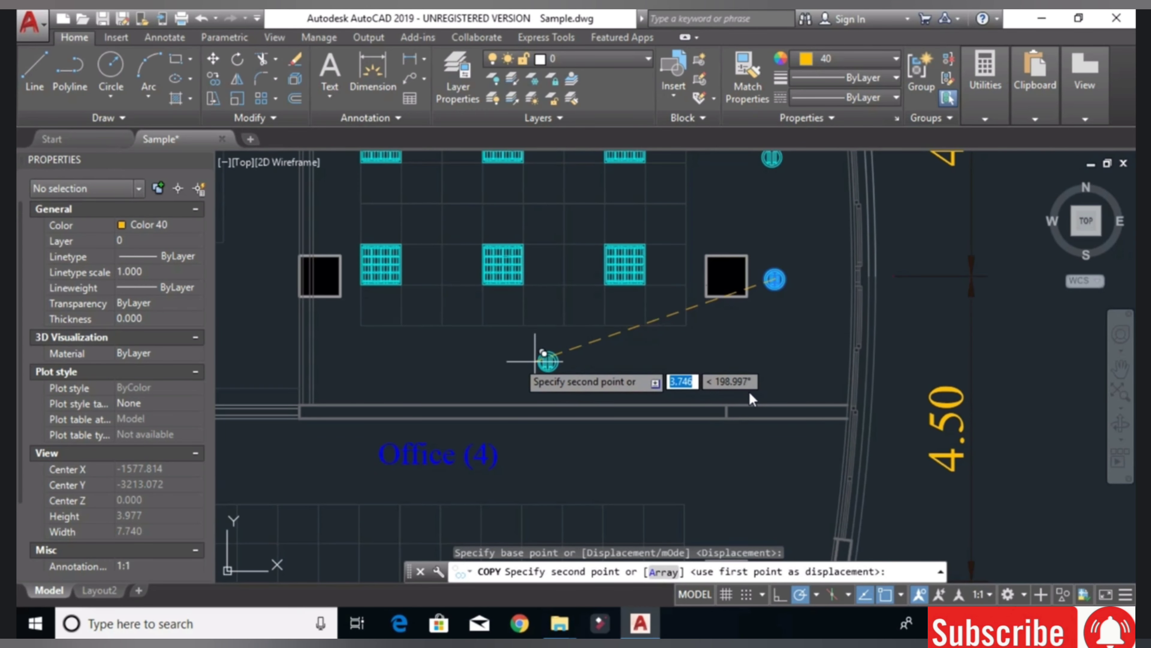
mouse_move(544, 345)
middle_mouse_down()
mouse_move(472, 354)
mouse_move(495, 357)
middle_mouse_up()
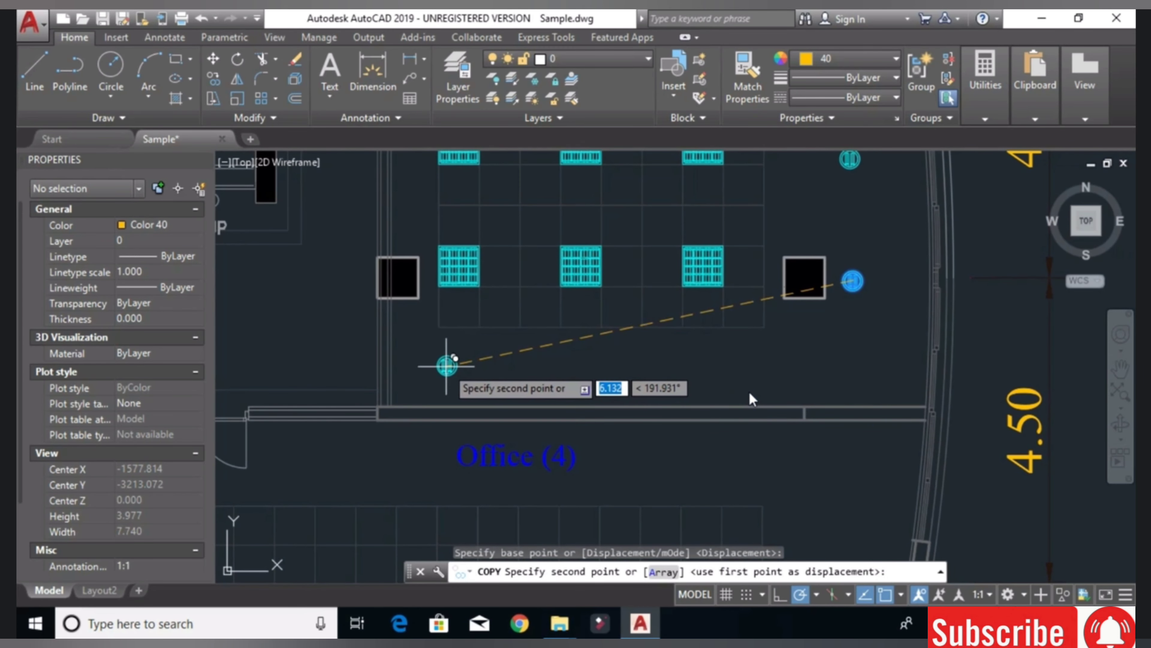
left_click(446, 366)
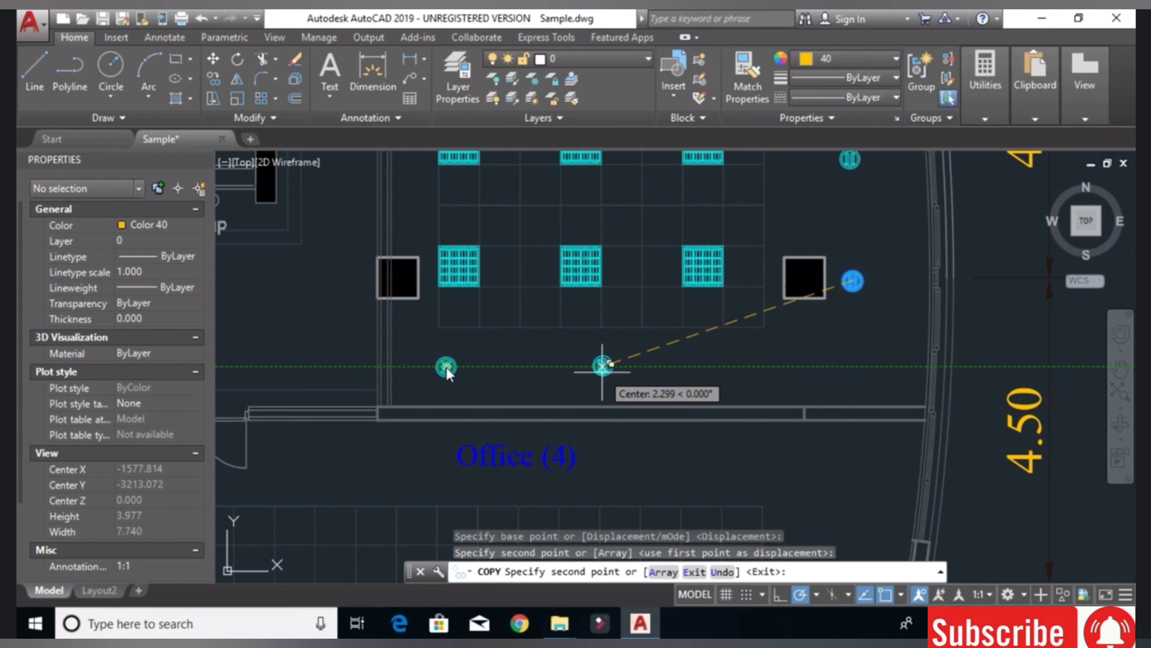
left_click(602, 366)
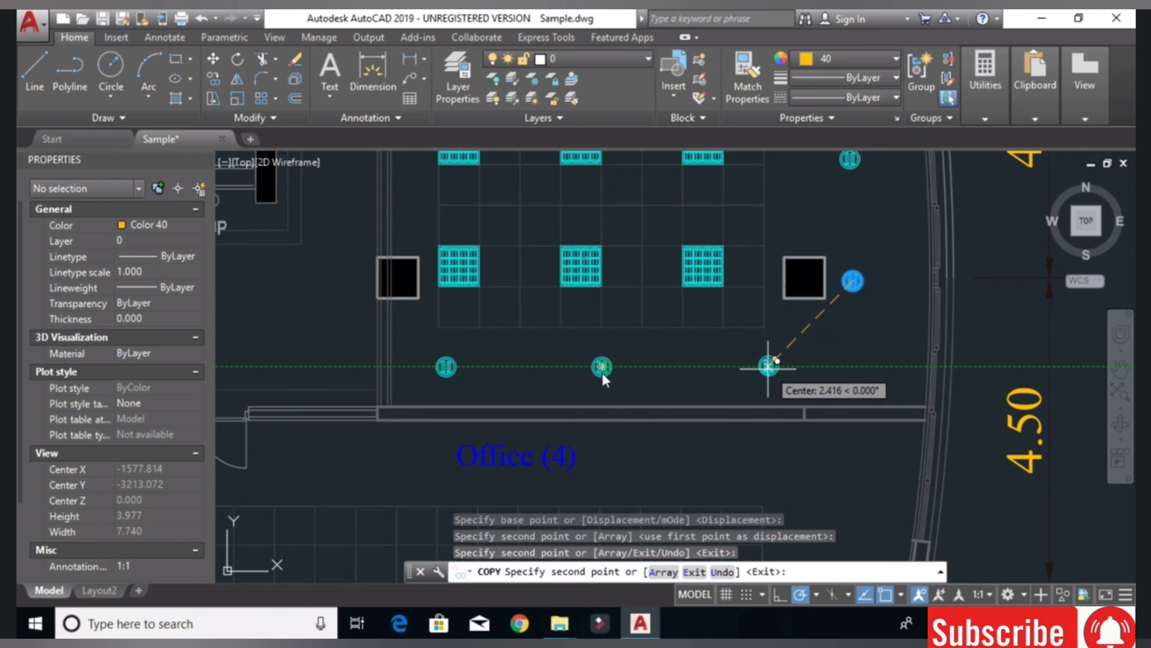
left_click(769, 366)
right_click(879, 227)
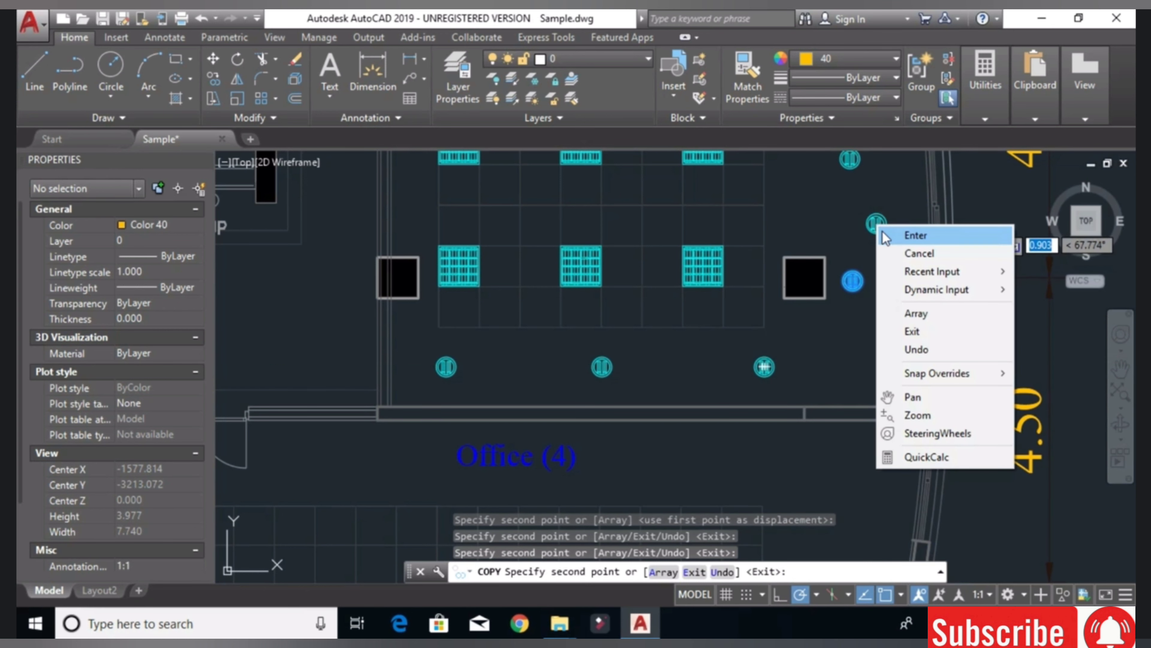
left_click(886, 236)
scroll(895, 231, "down", 3)
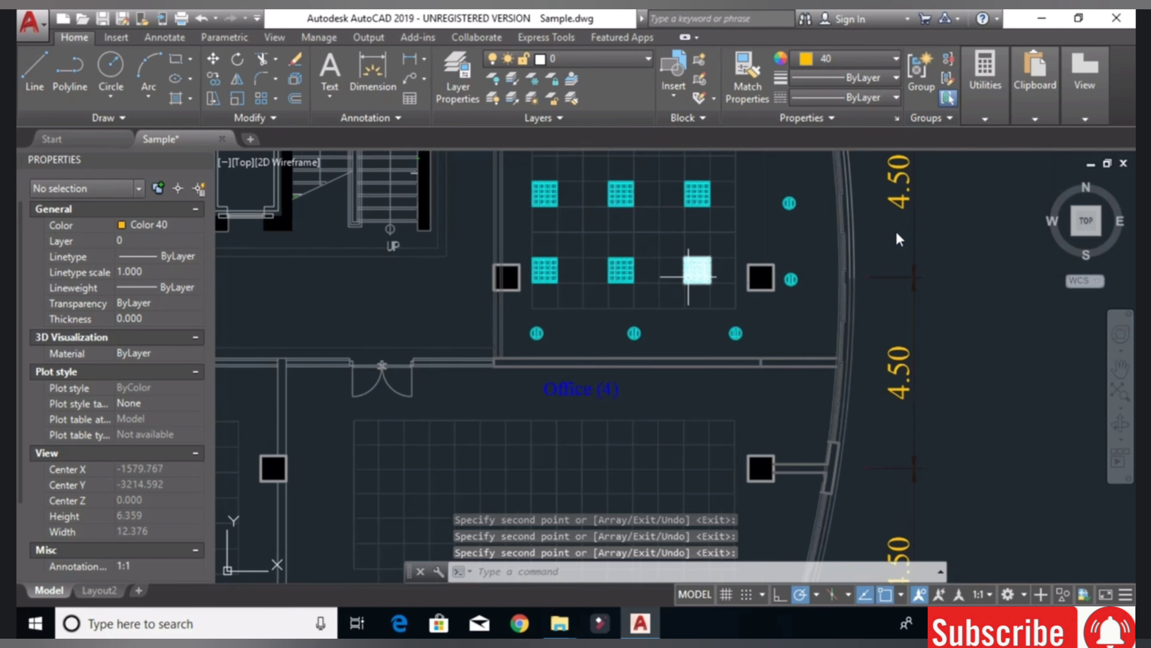
scroll(896, 231, "down", 1)
scroll(895, 231, "down", 1)
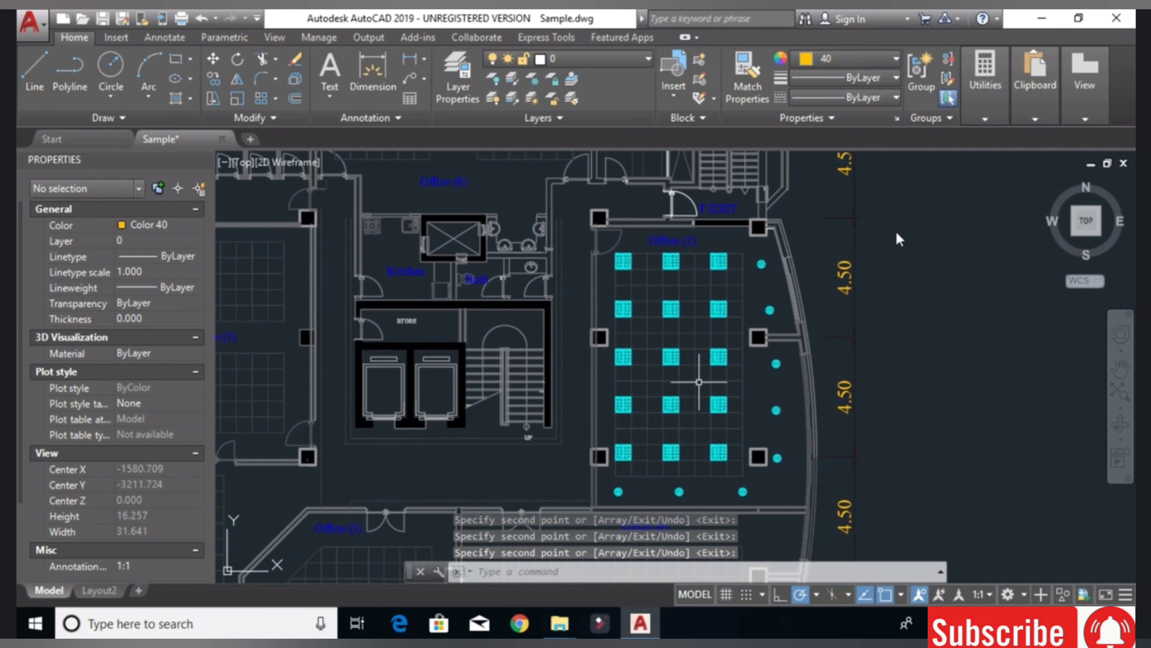
scroll(898, 238, "up", 1)
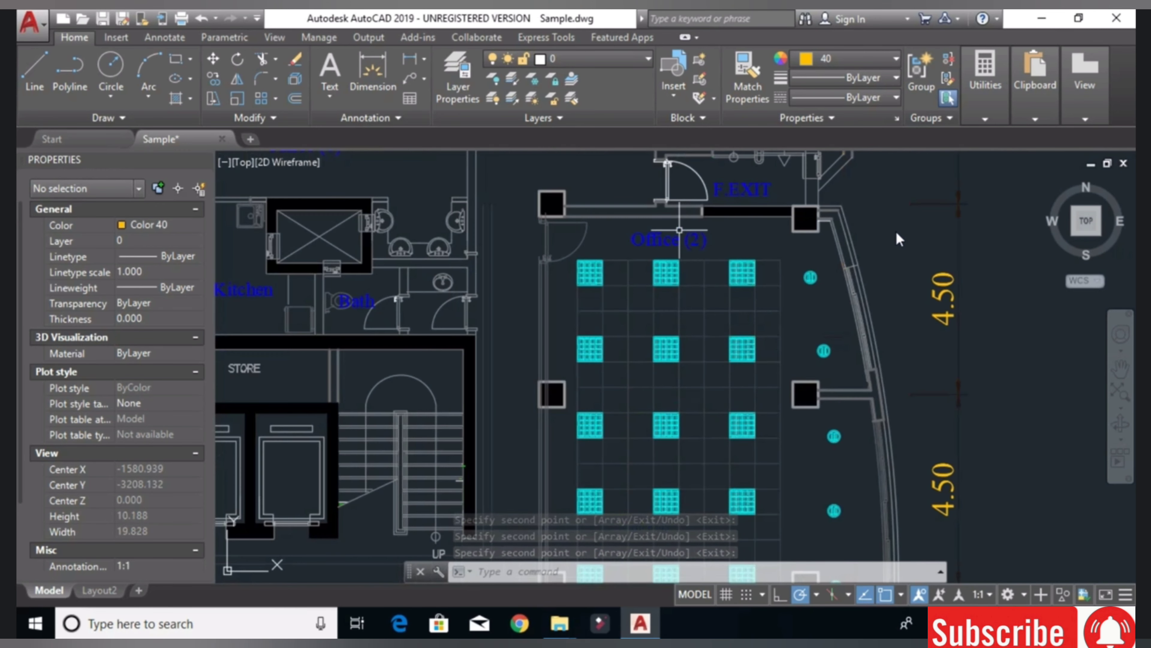
scroll(898, 238, "up", 1)
scroll(898, 238, "up", 2)
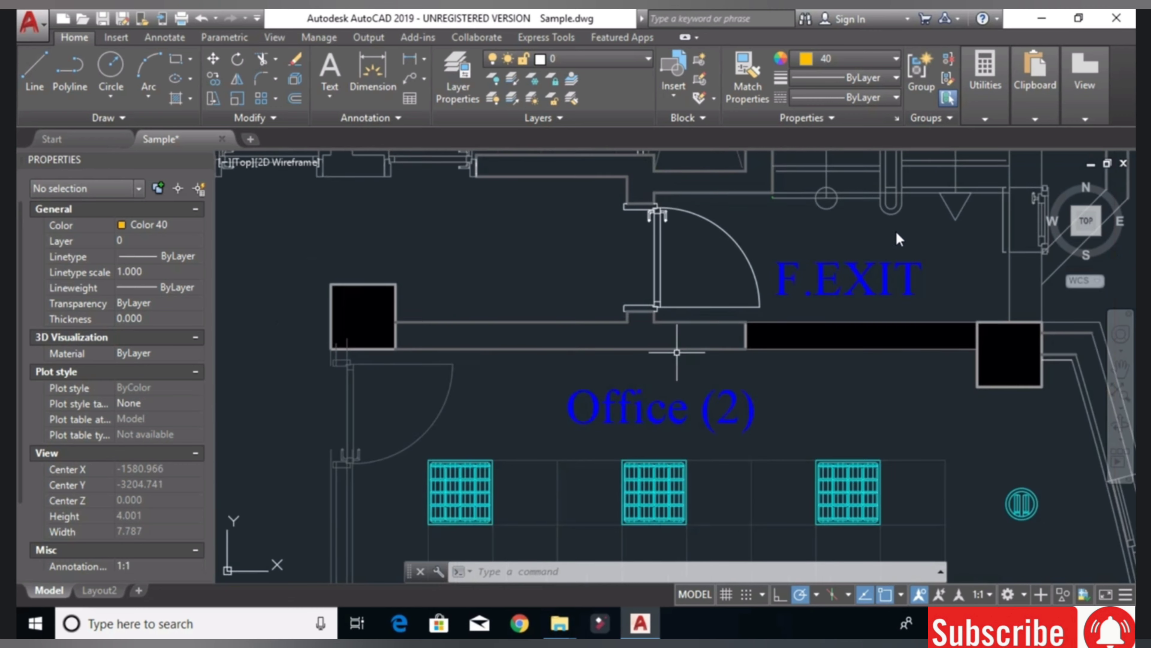
scroll(898, 239, "down", 2)
middle_click_drag(658, 311, 659, 177)
scroll(634, 273, "down", 2)
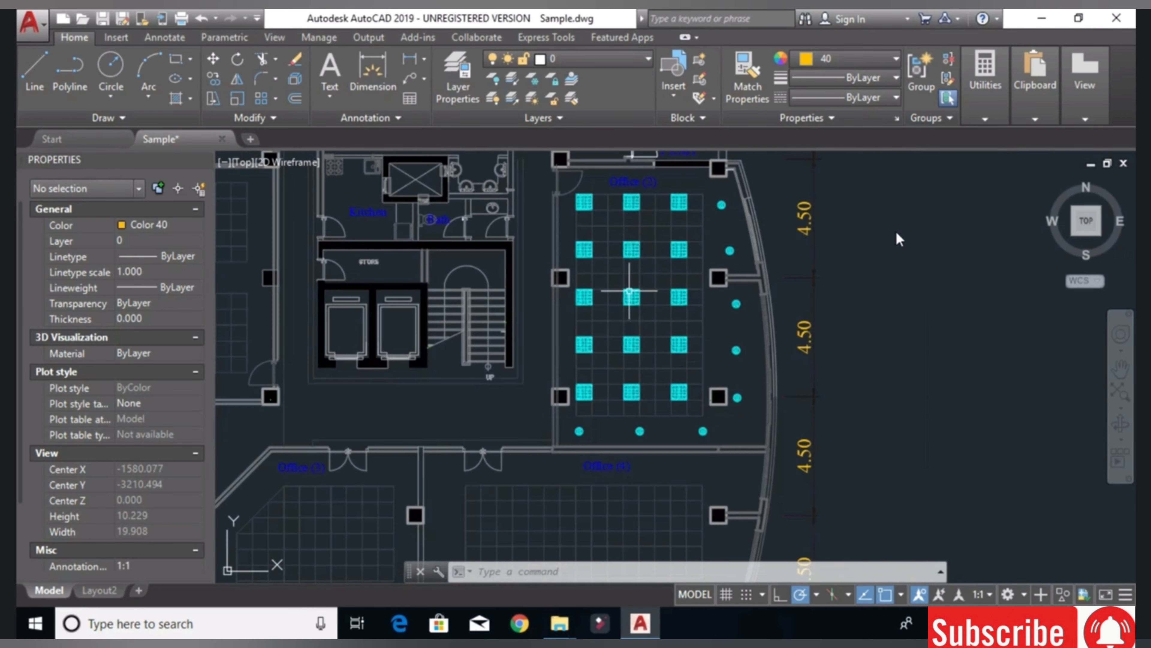
scroll(641, 388, "up", 4)
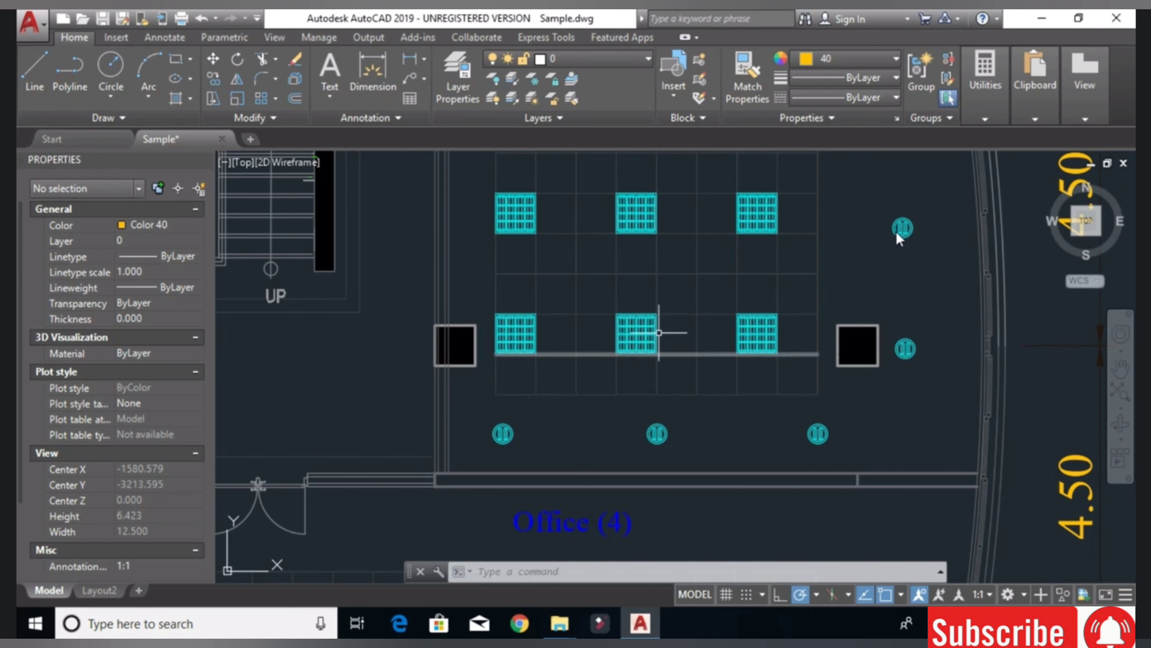
scroll(630, 364, "down", 2)
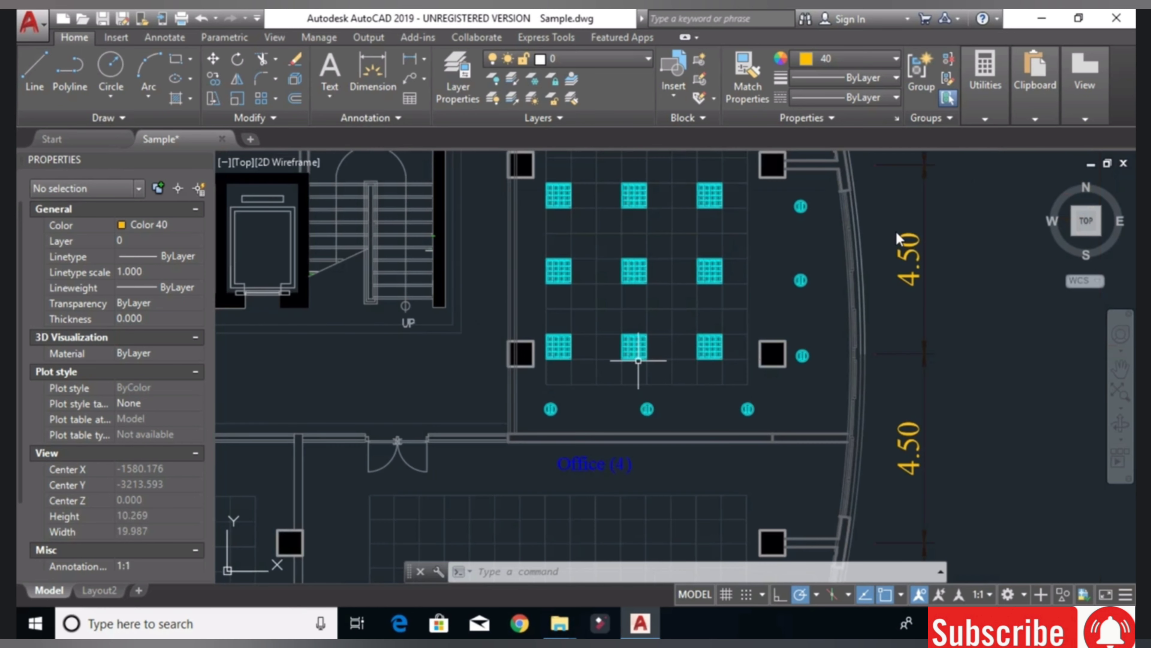
middle_click_drag(636, 290, 613, 378)
scroll(613, 378, "down", 2)
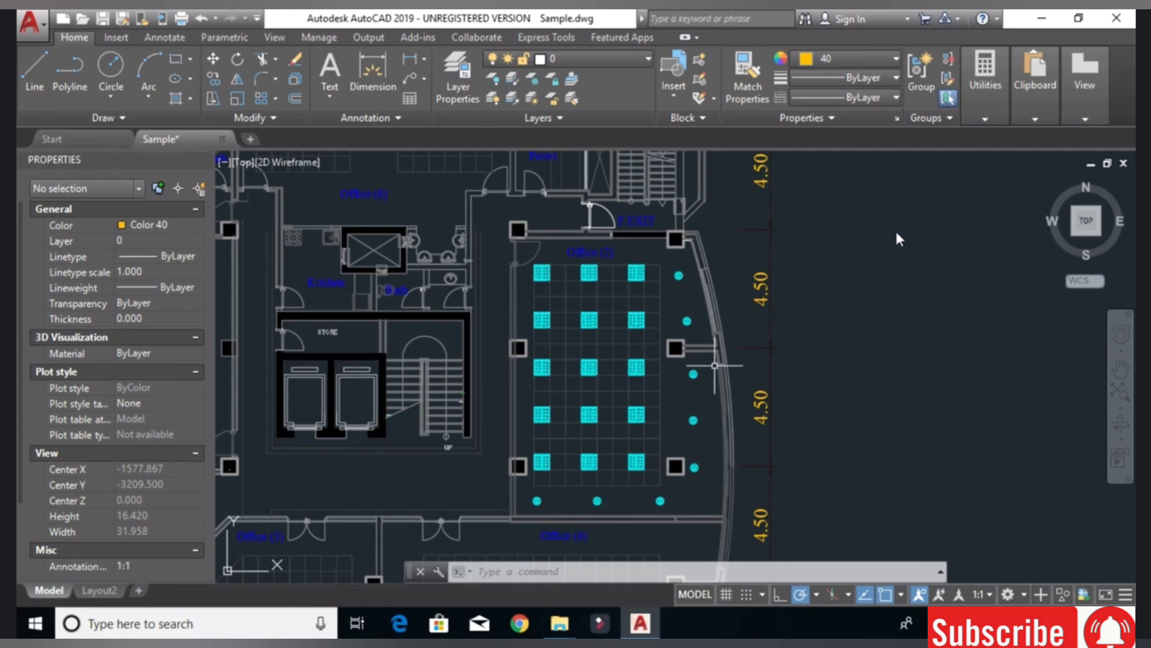
middle_click_drag(576, 295, 622, 361)
- Copy the legend's 60x60 fixture into Office (6), placing two in the top row
scroll(895, 231, "down", 2)
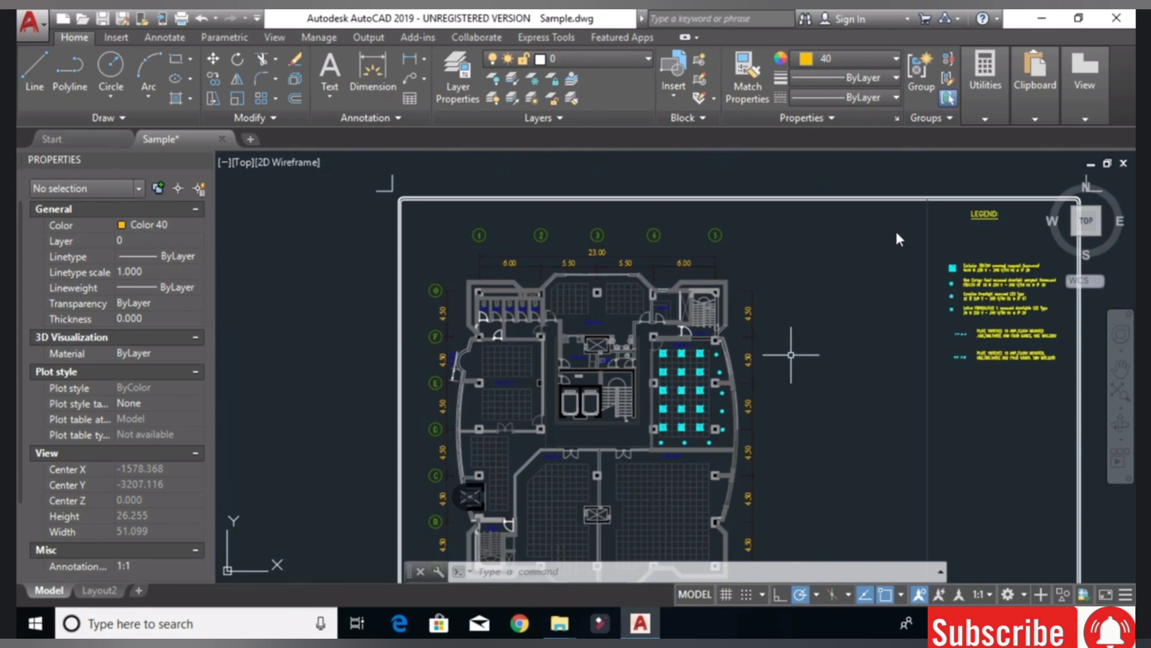
scroll(895, 231, "up", 2)
scroll(895, 231, "up", 2)
scroll(896, 231, "up", 4)
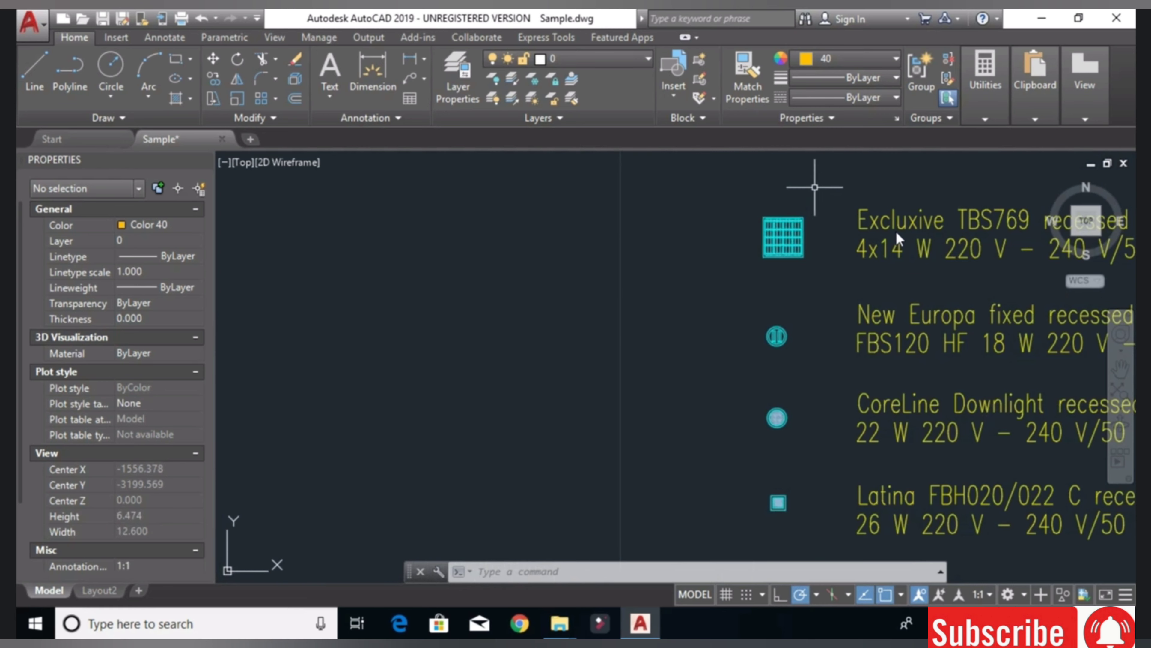
left_click(817, 184)
left_click(744, 256)
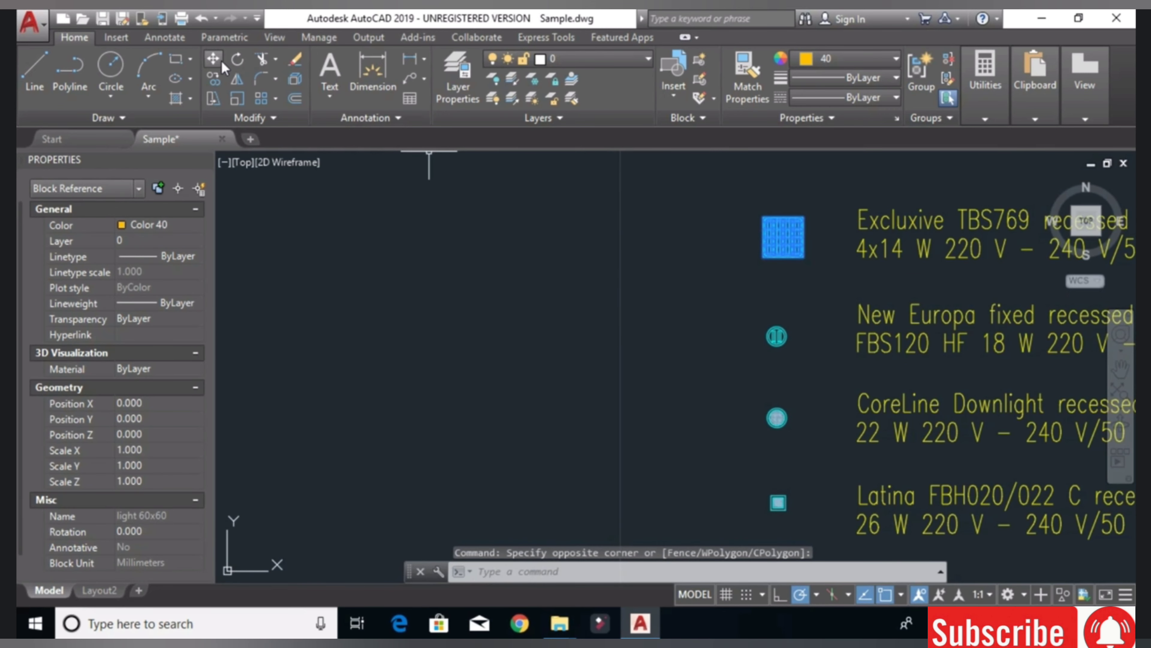
left_click(213, 79)
scroll(724, 178, "up", 3)
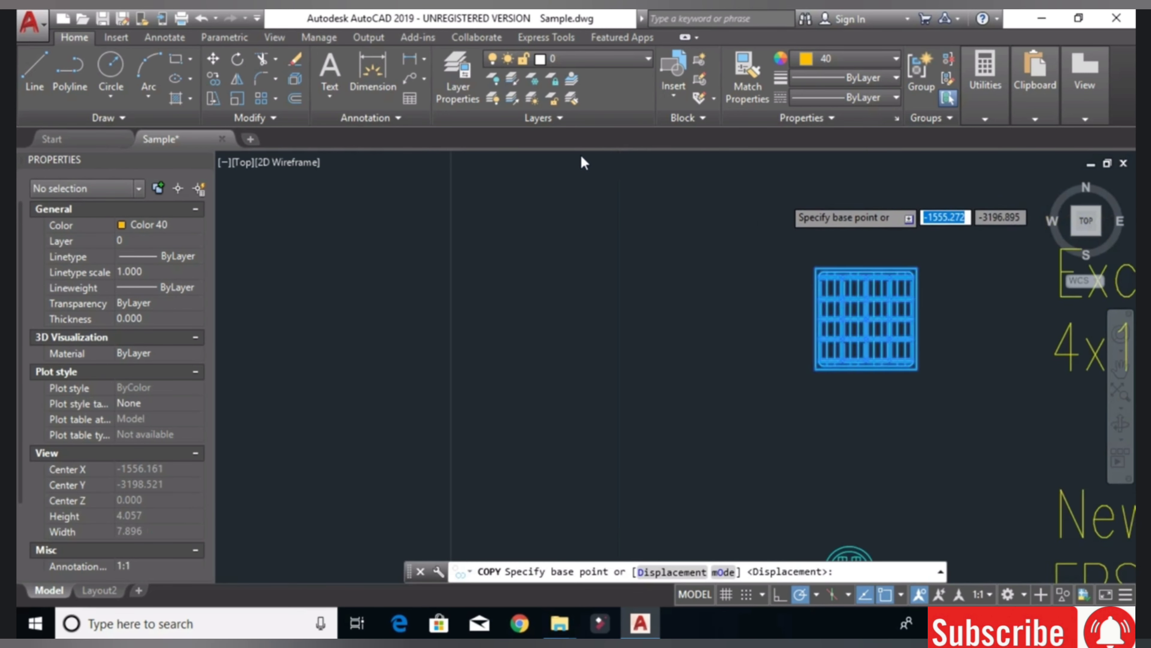
scroll(880, 260, "up", 5)
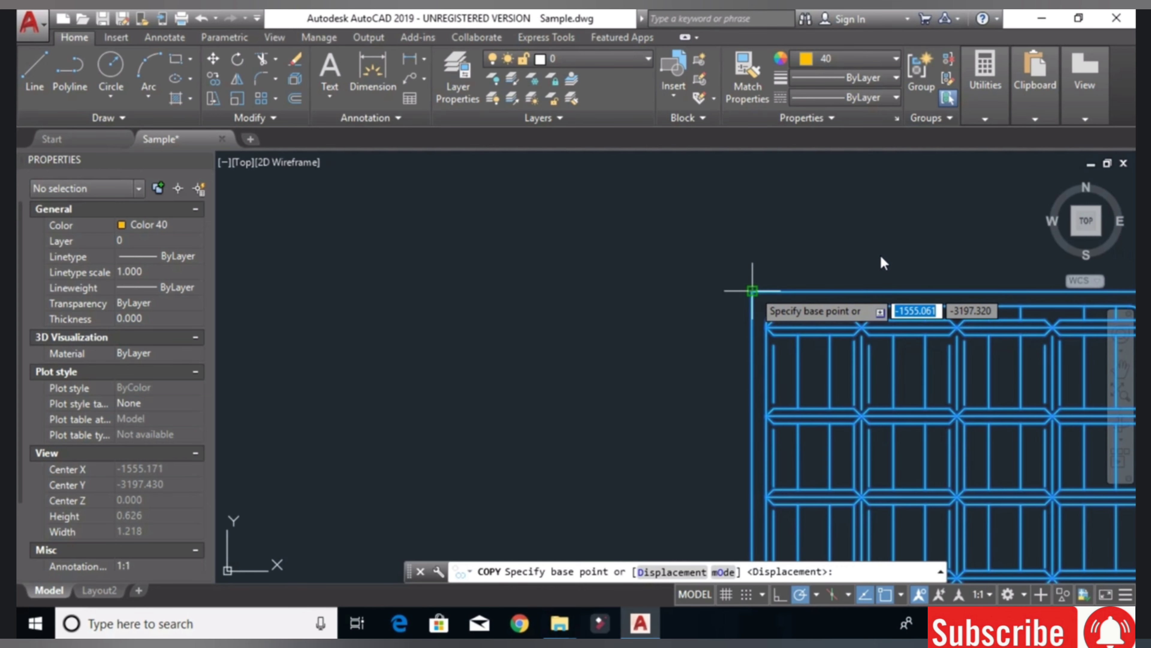
left_click(752, 290)
scroll(753, 291, "down", 4)
scroll(521, 335, "down", 3)
scroll(699, 316, "down", 2)
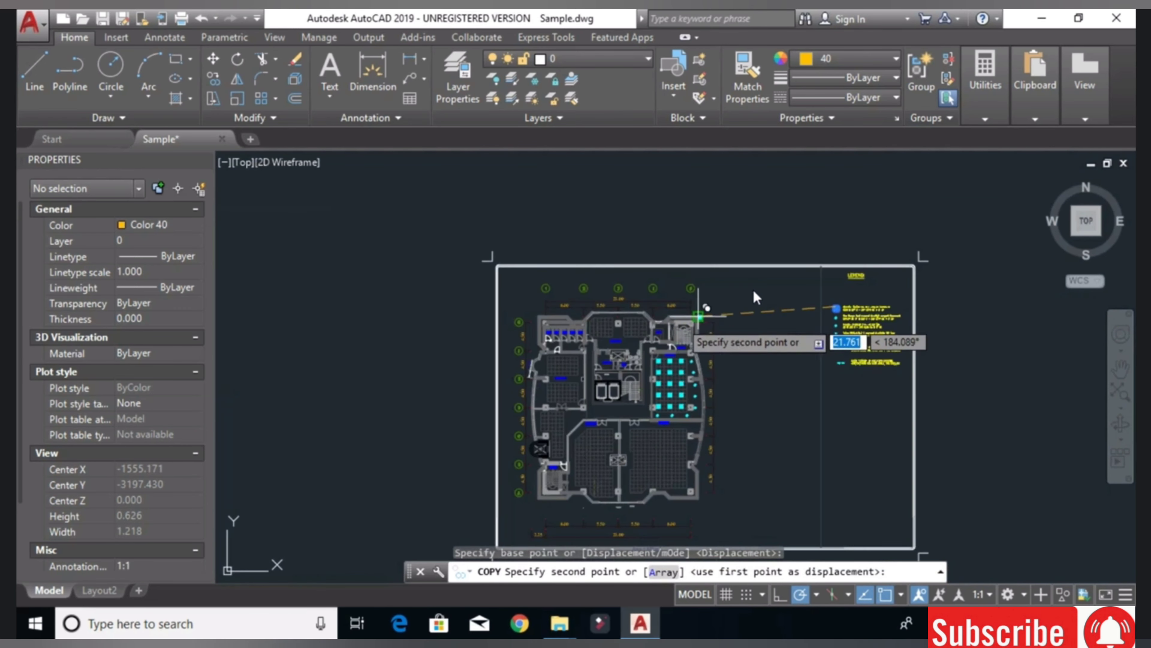
scroll(756, 297, "up", 3)
scroll(756, 297, "up", 2)
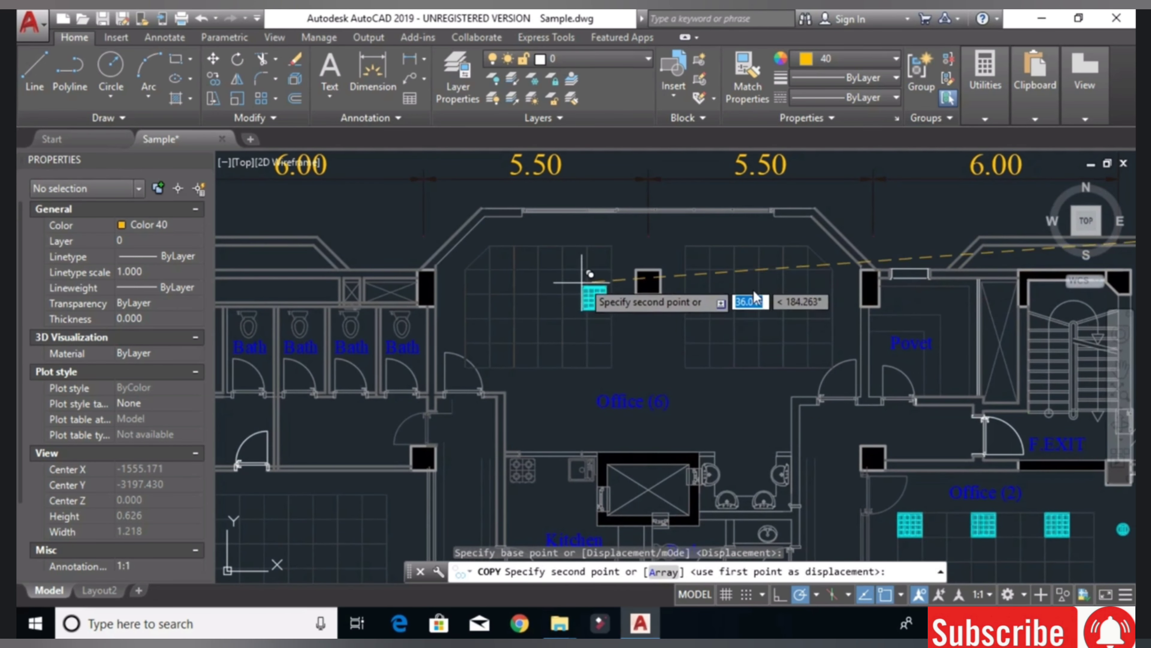
left_click(586, 248)
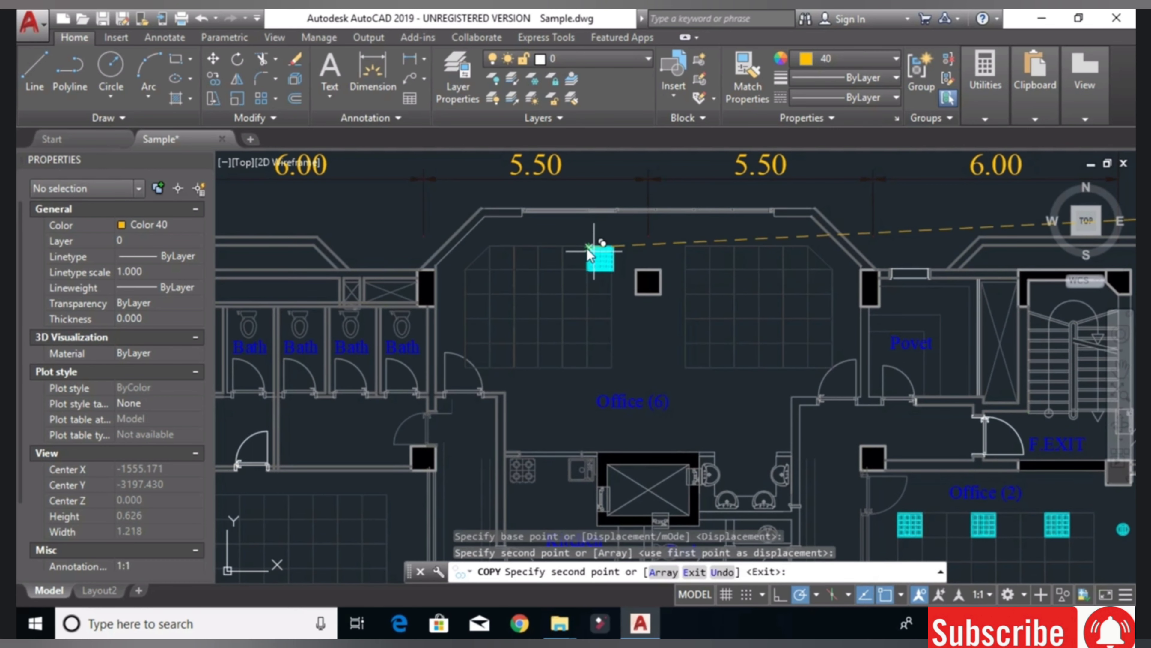
scroll(648, 245, "up", 2)
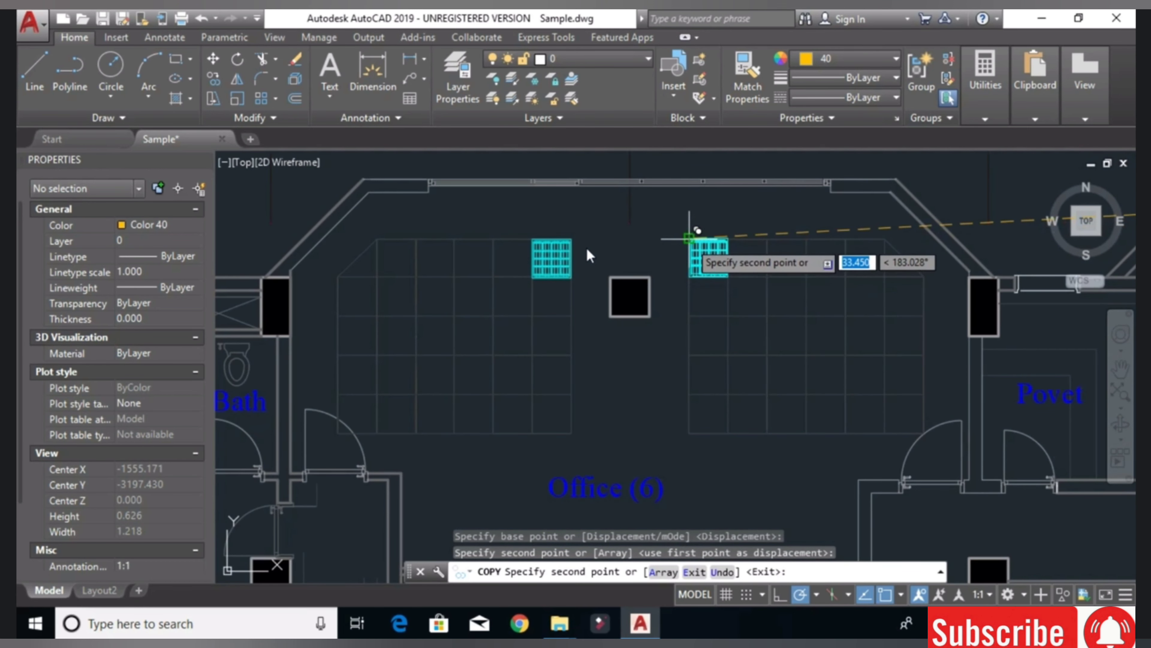
left_click(688, 247)
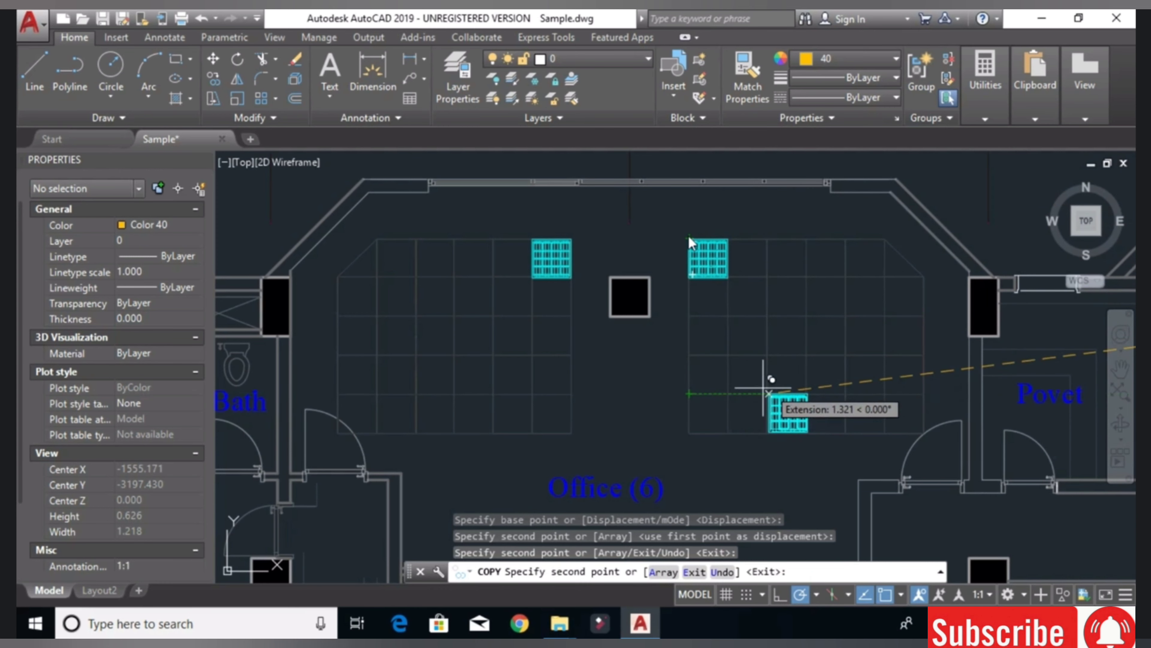
- Stop copying and delete the misplaced lower 60x60 fixture
scroll(757, 287, "up", 2)
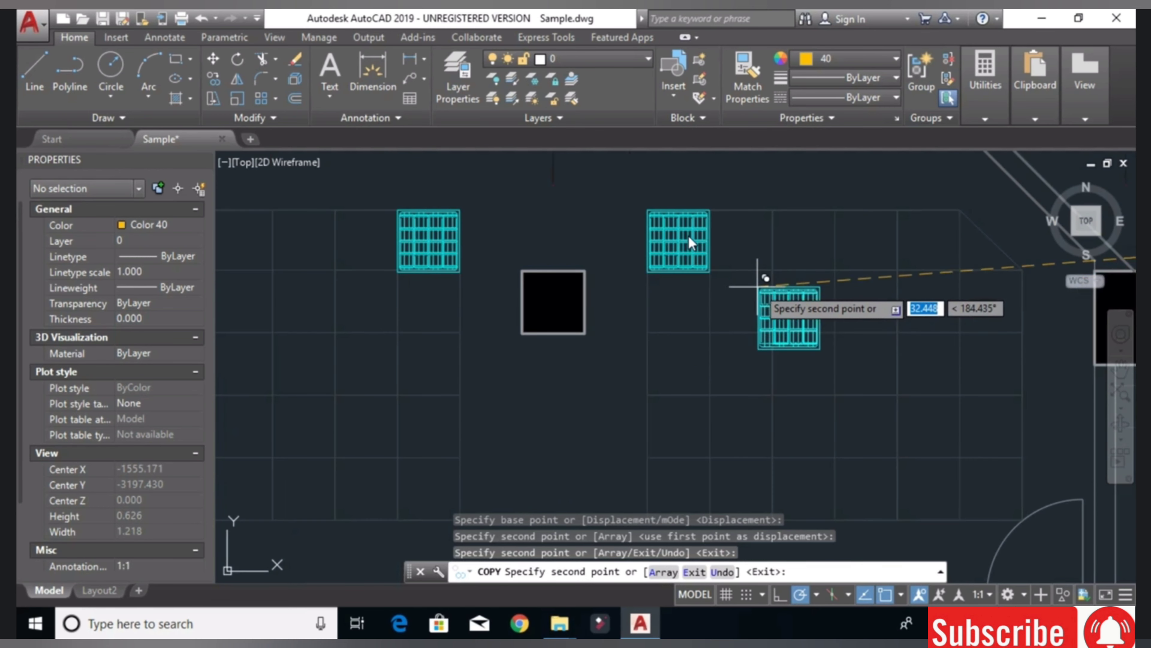
scroll(732, 321, "down", 2)
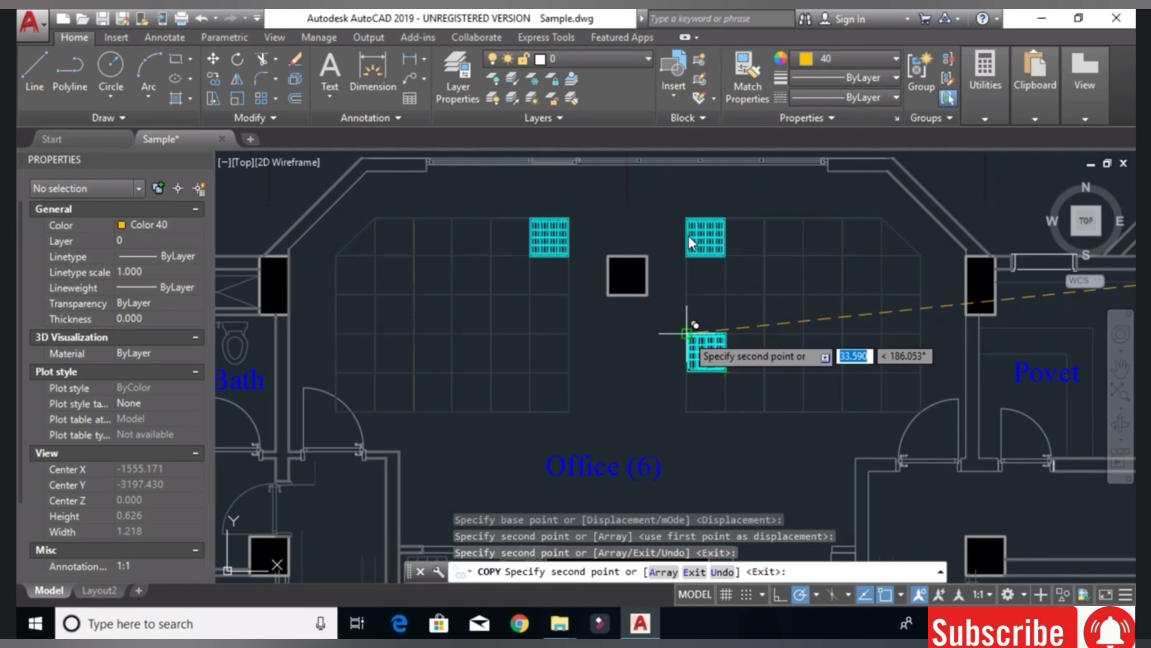
left_click(687, 334)
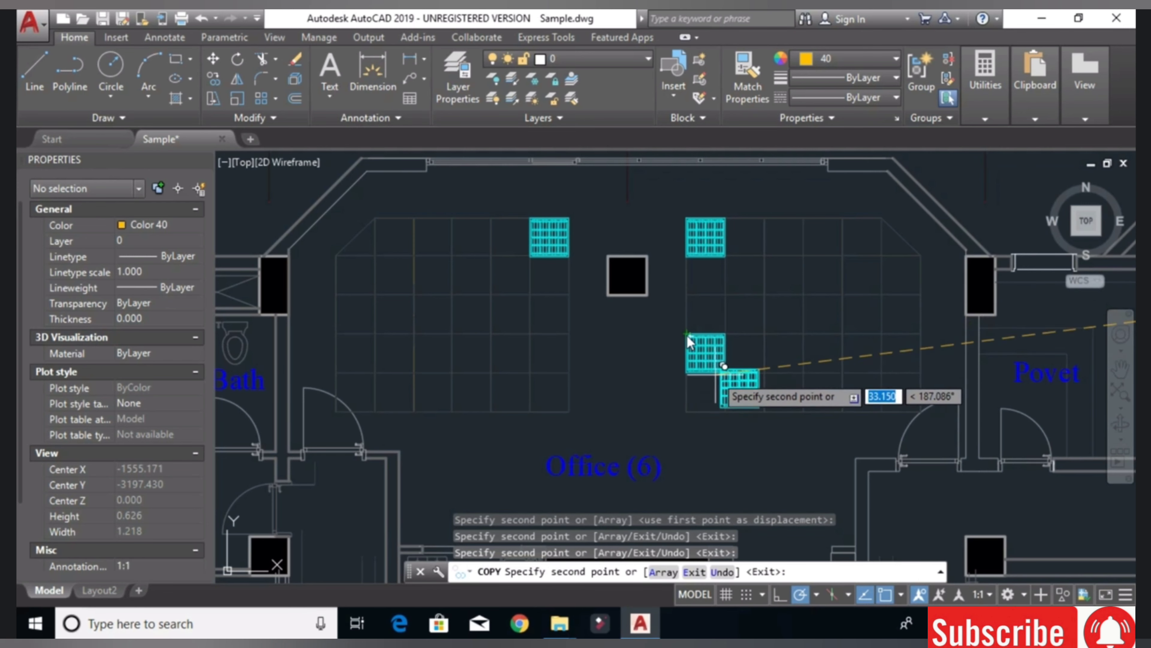
right_click(589, 358)
left_click(623, 381)
left_click(707, 362)
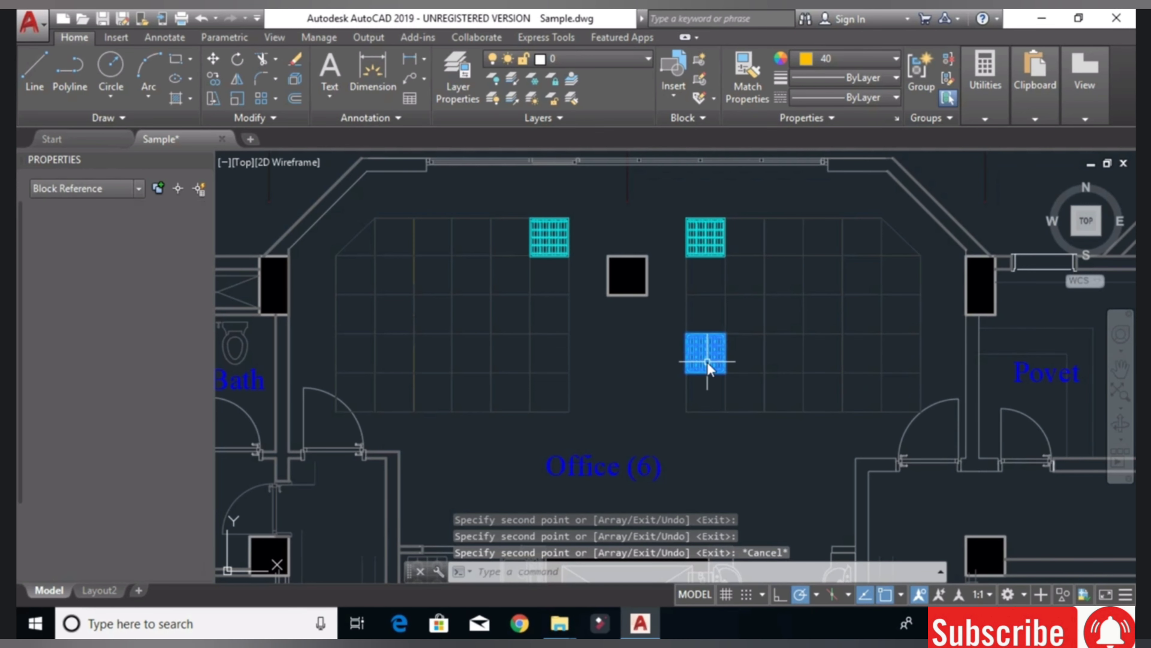
key("Delete")
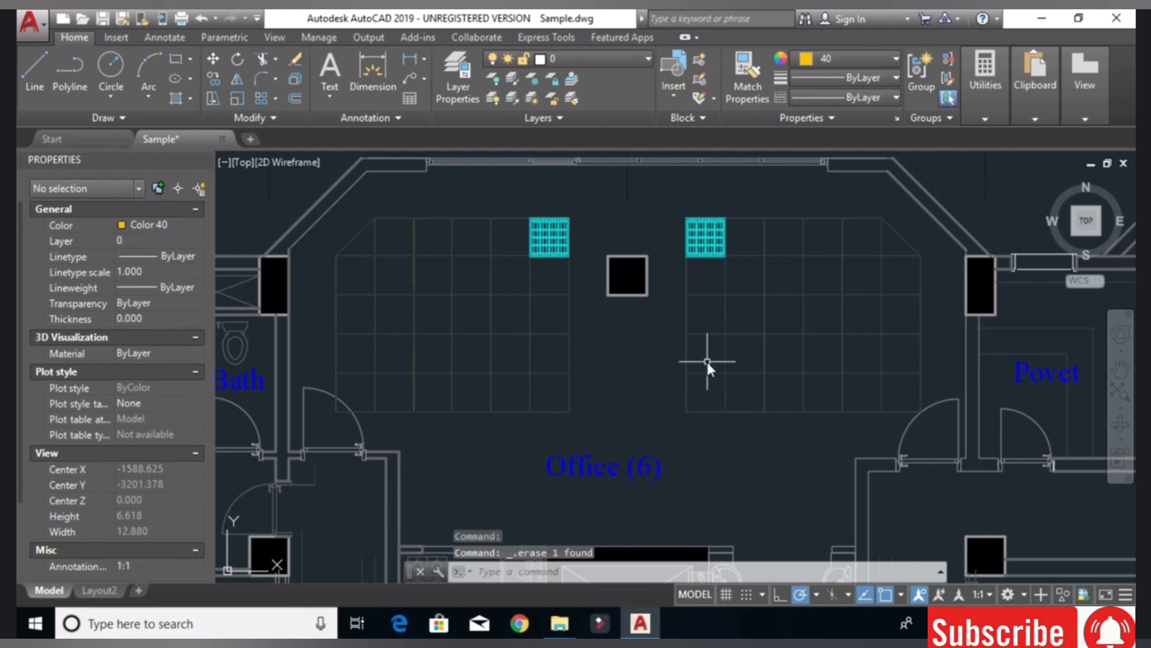
- Copy the upper-left fixture to the remaining top-row and bottom-row positions
left_click(547, 237)
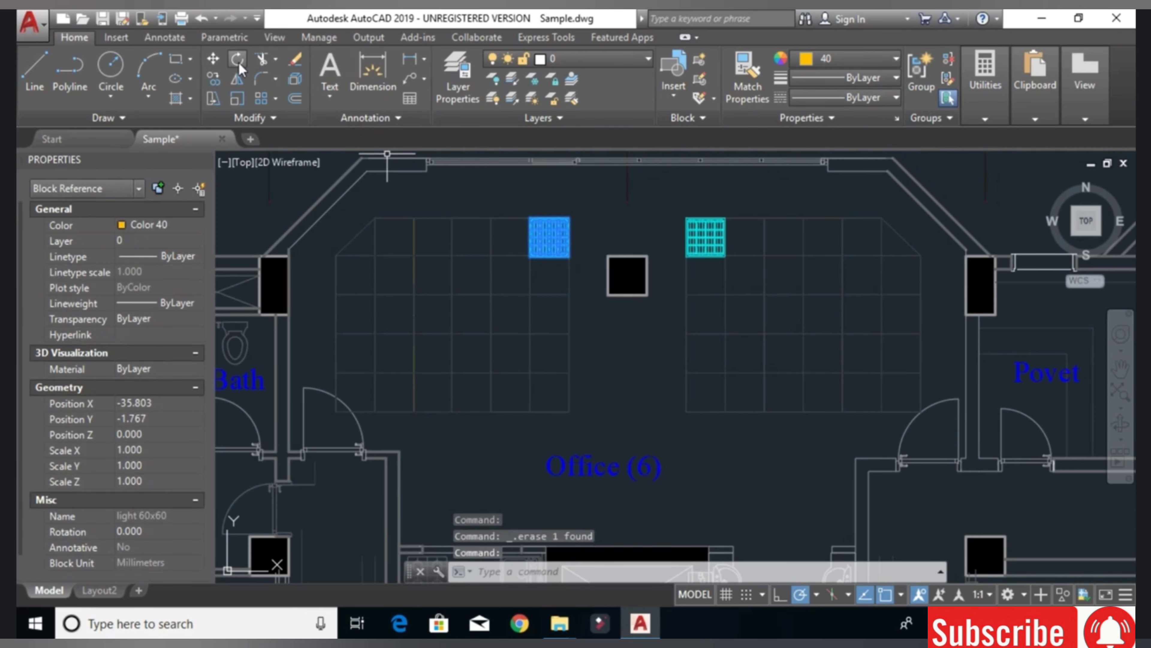
left_click(217, 76)
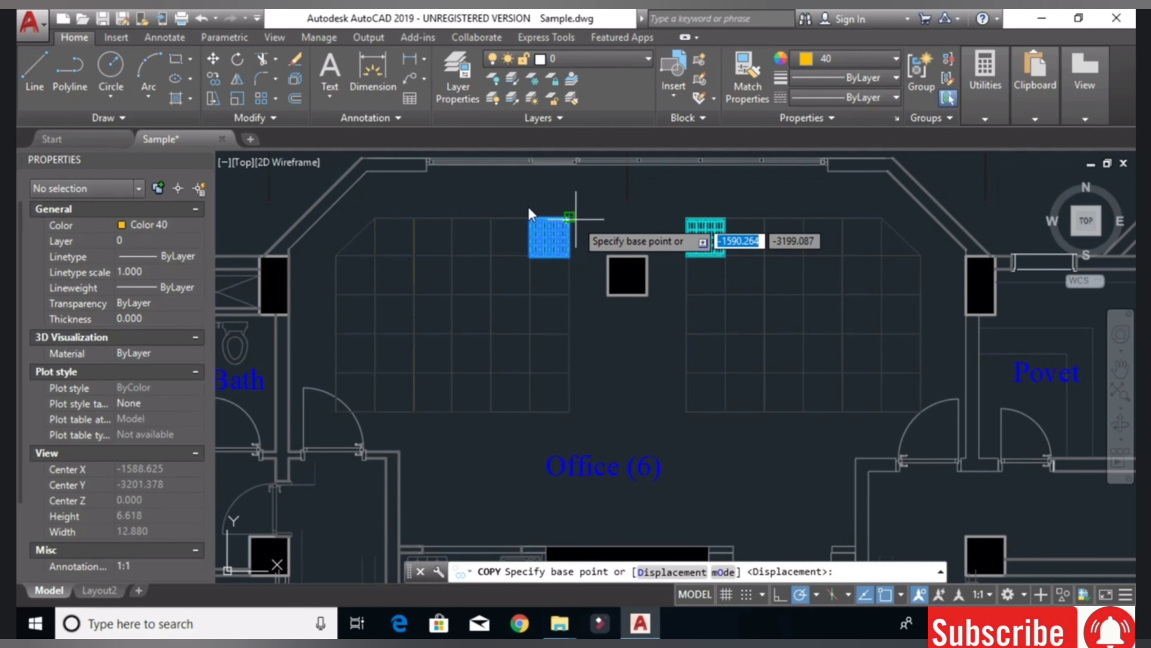
left_click(569, 216)
left_click(570, 373)
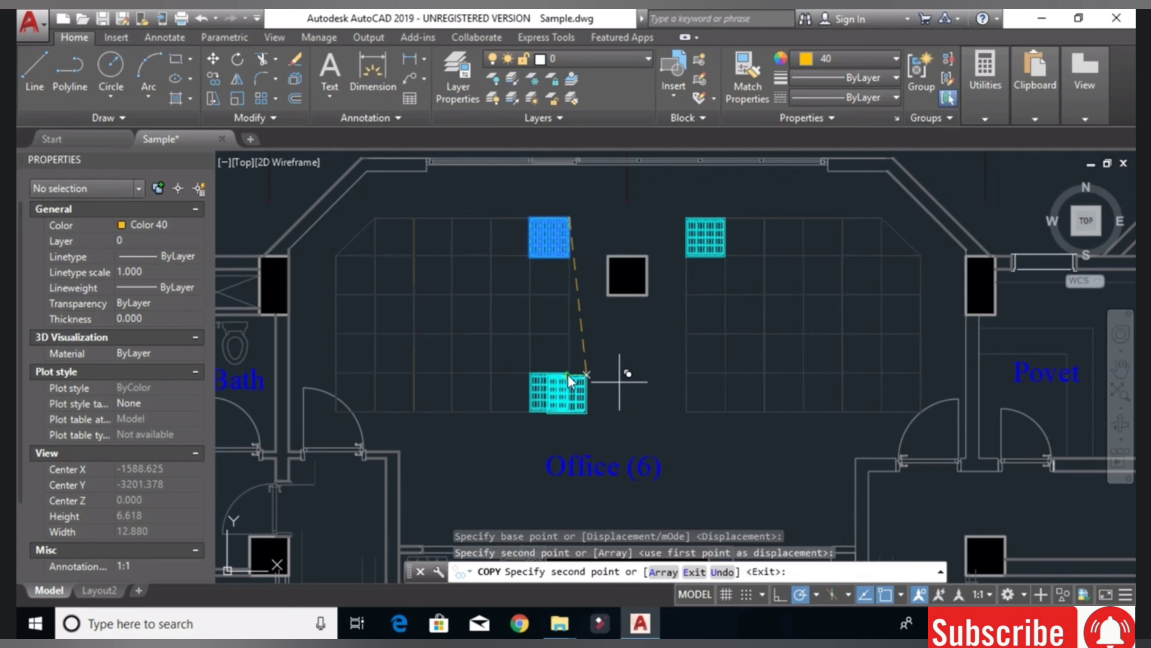
left_click(726, 375)
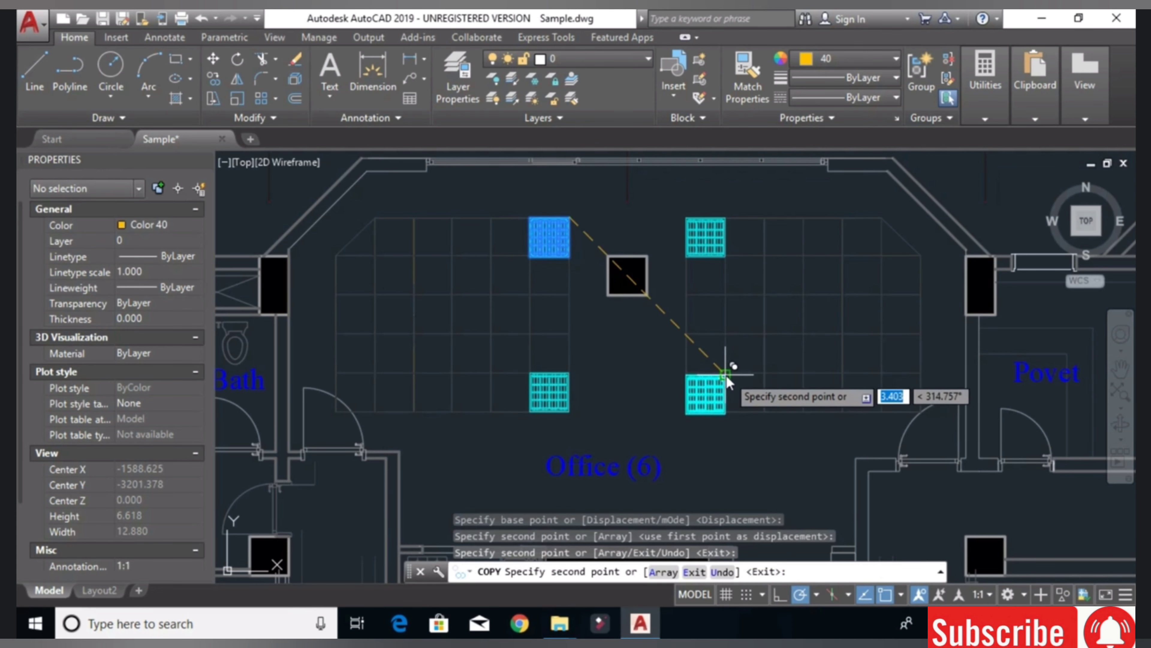
left_click(843, 216)
left_click(840, 369)
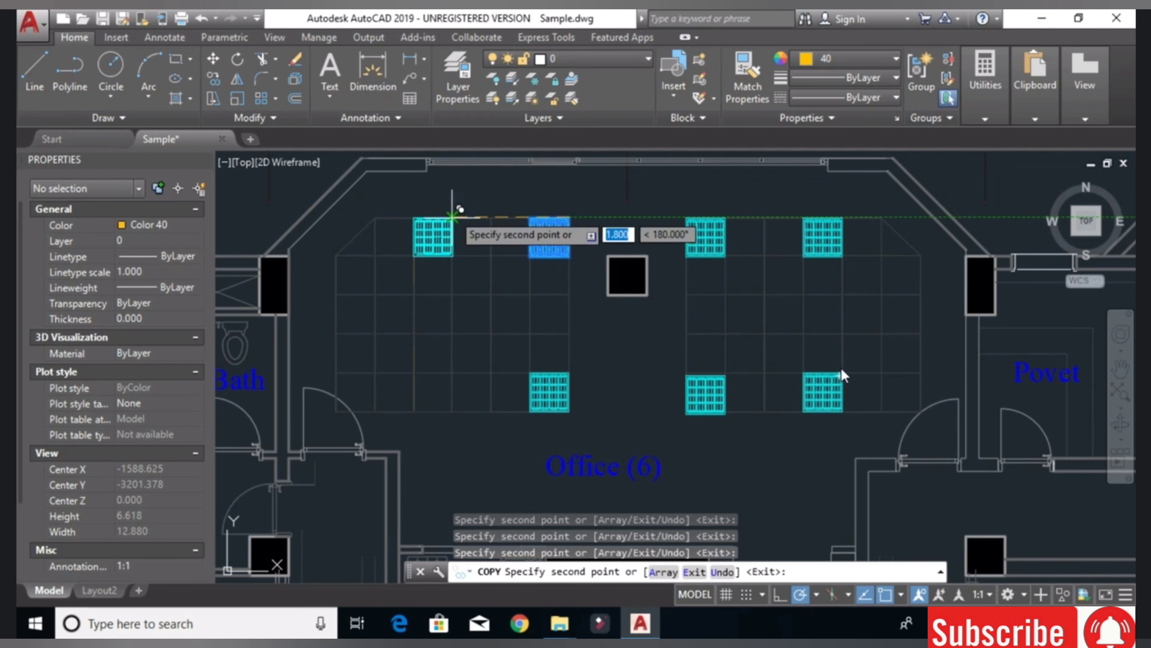
left_click(452, 218)
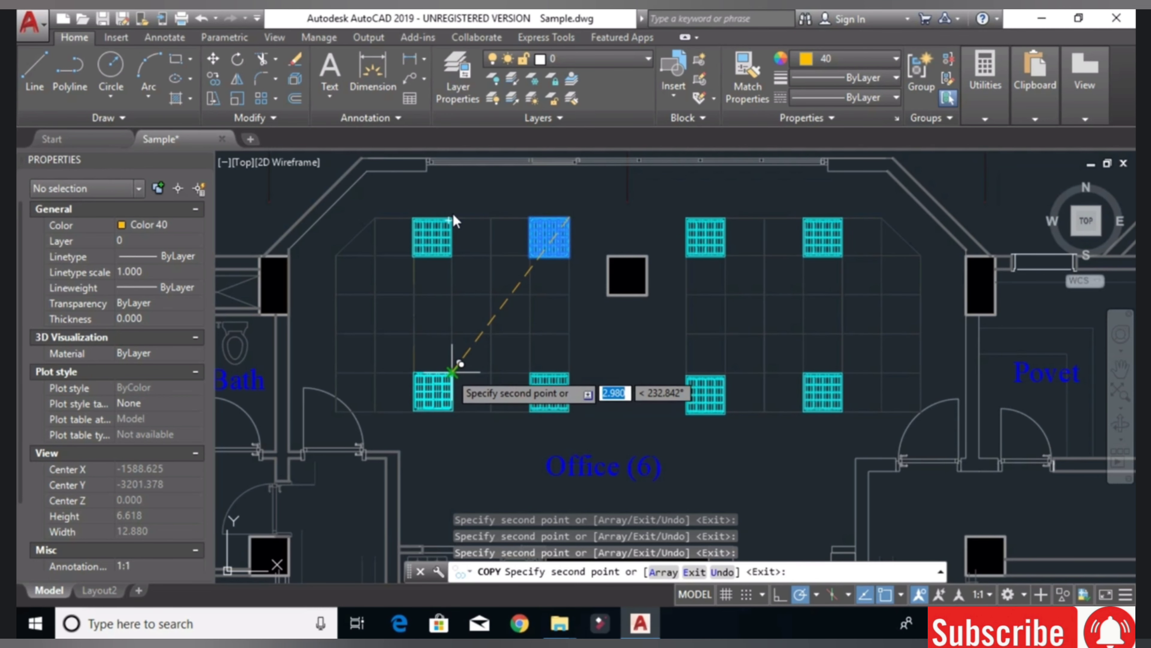
- Finish copying, leaving Office (6) with two rows of four 60x60 fixtures
scroll(396, 271, "down", 2)
middle_click_drag(396, 271, 404, 291)
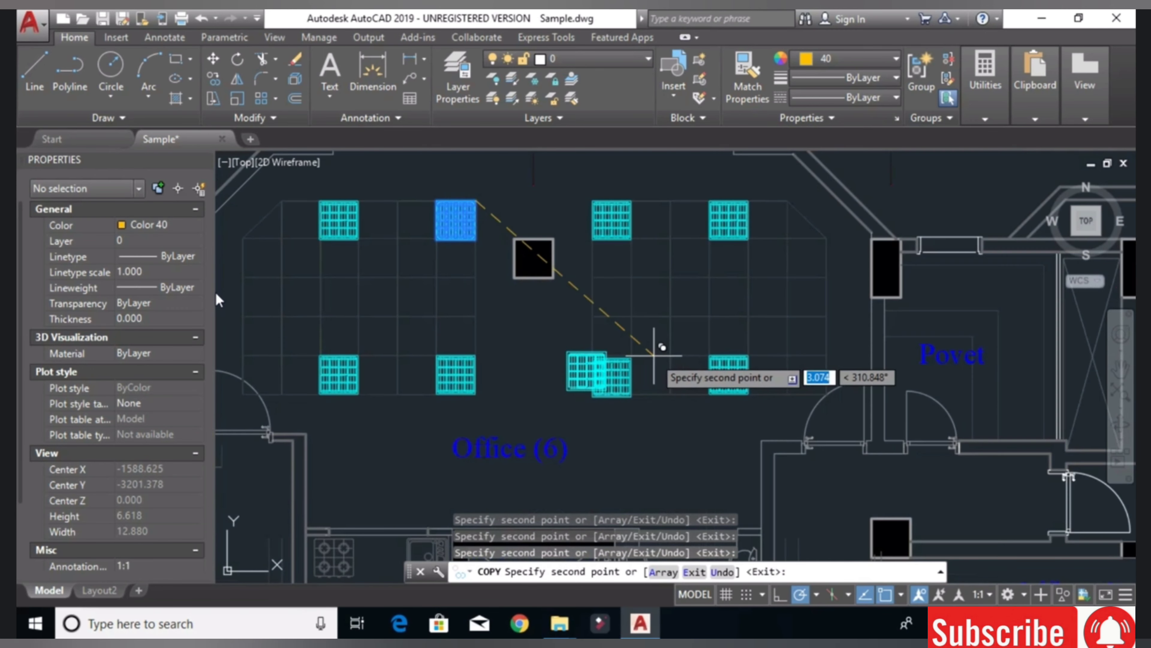
scroll(663, 347, "up", 3)
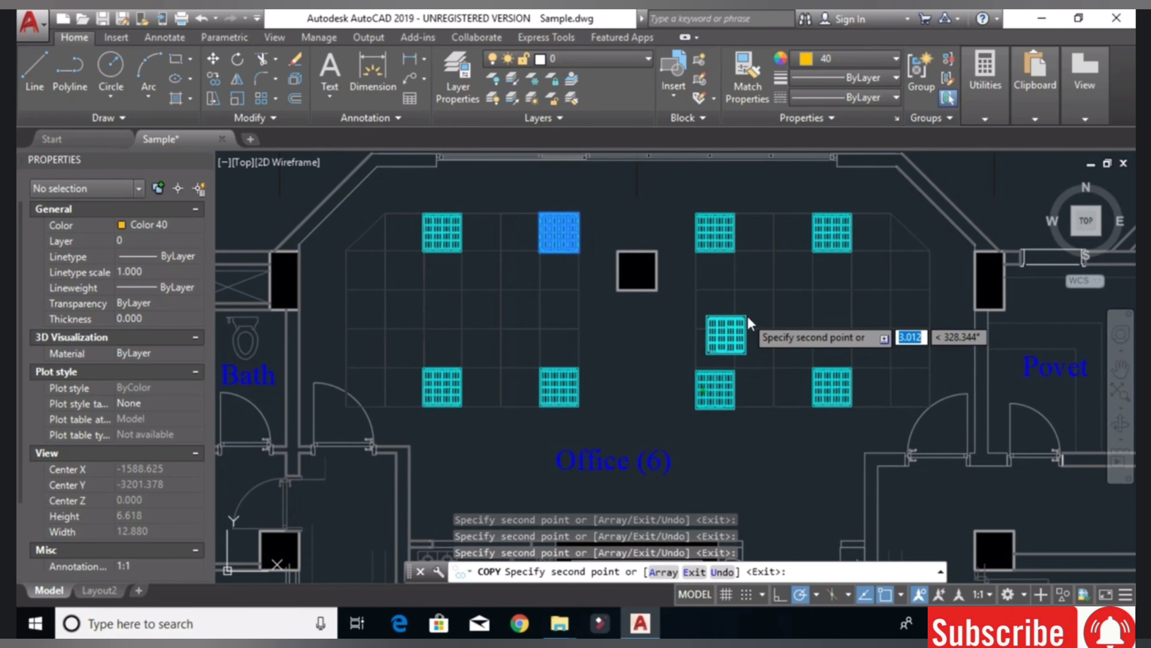
right_click(747, 316)
left_click(763, 325)
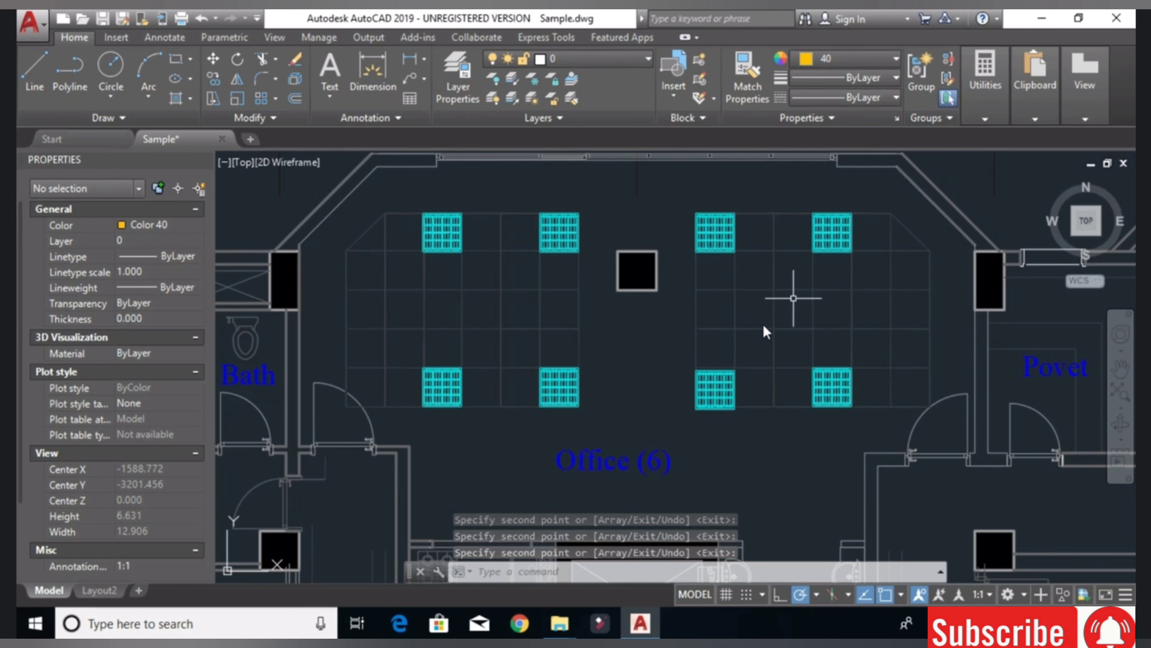
mouse_move(721, 294)
middle_mouse_down()
mouse_move(641, 333)
mouse_move(668, 241)
middle_mouse_up()
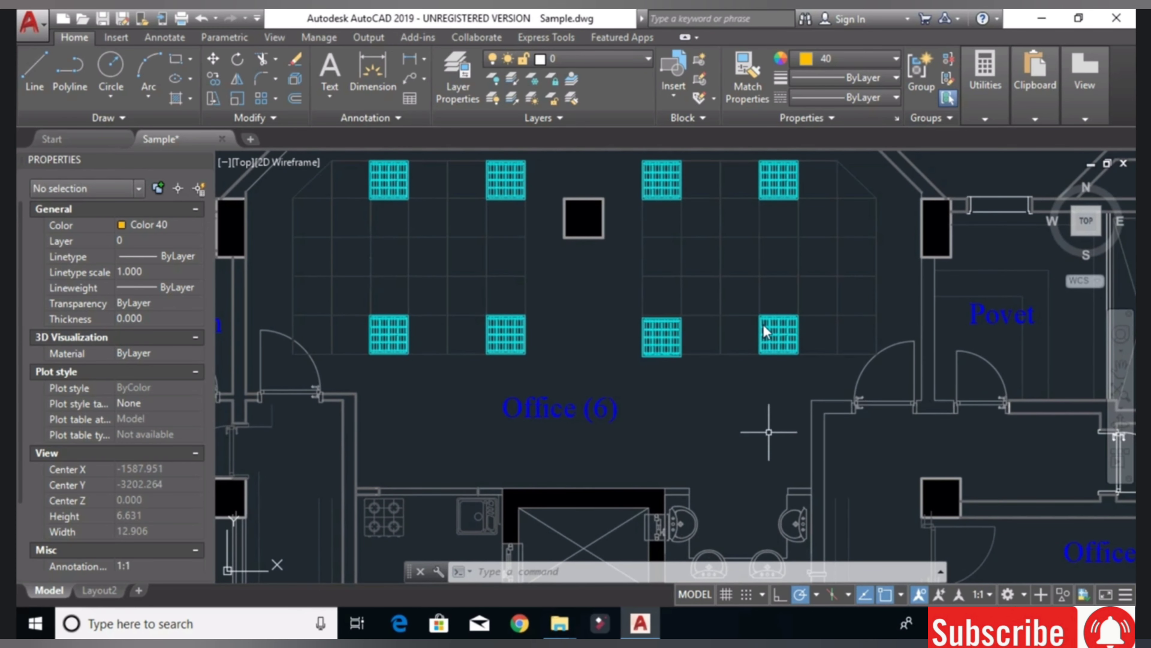
- Zoom out to Office (2) and select a round downlight block at its edge
scroll(625, 423, "down", 5)
scroll(625, 423, "up", 3)
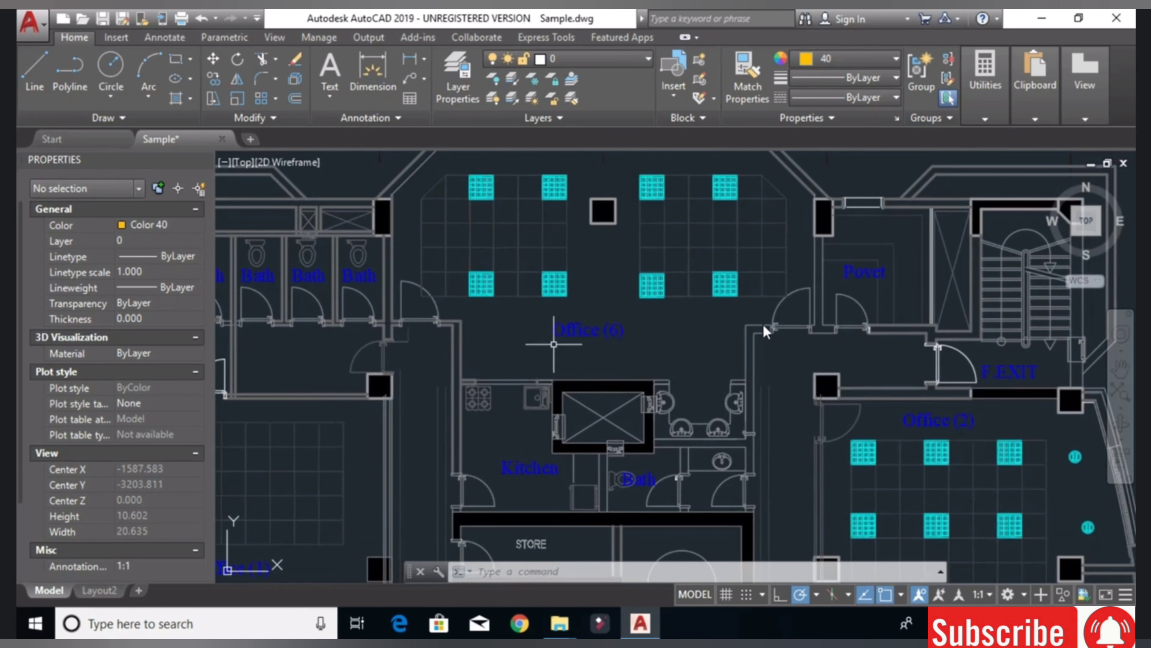
scroll(625, 423, "up", 1)
scroll(676, 407, "down", 3)
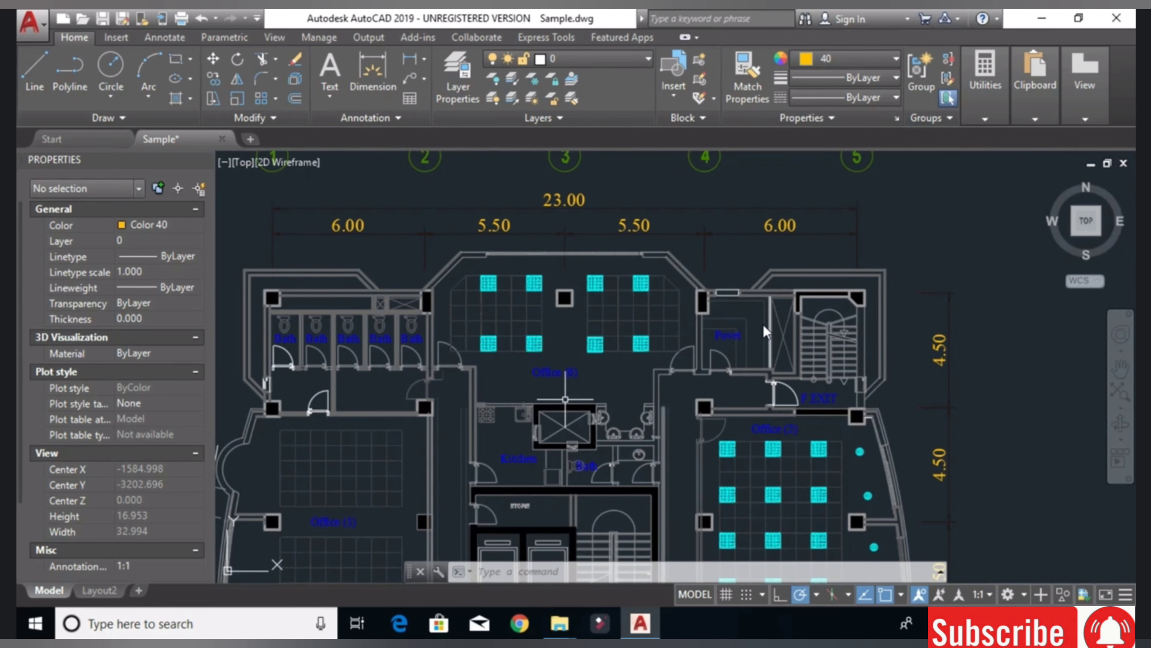
scroll(676, 407, "up", 3)
scroll(676, 407, "up", 2)
scroll(676, 407, "down", 2)
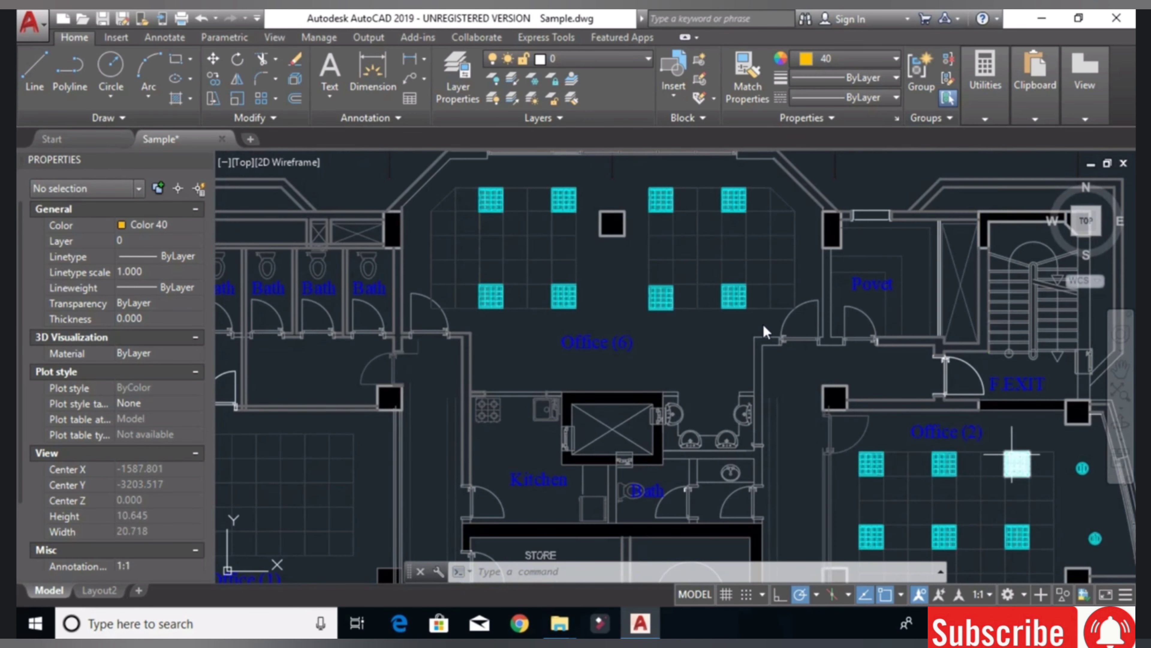
middle_click_drag(992, 409, 938, 382)
left_click(943, 386)
type("Co")
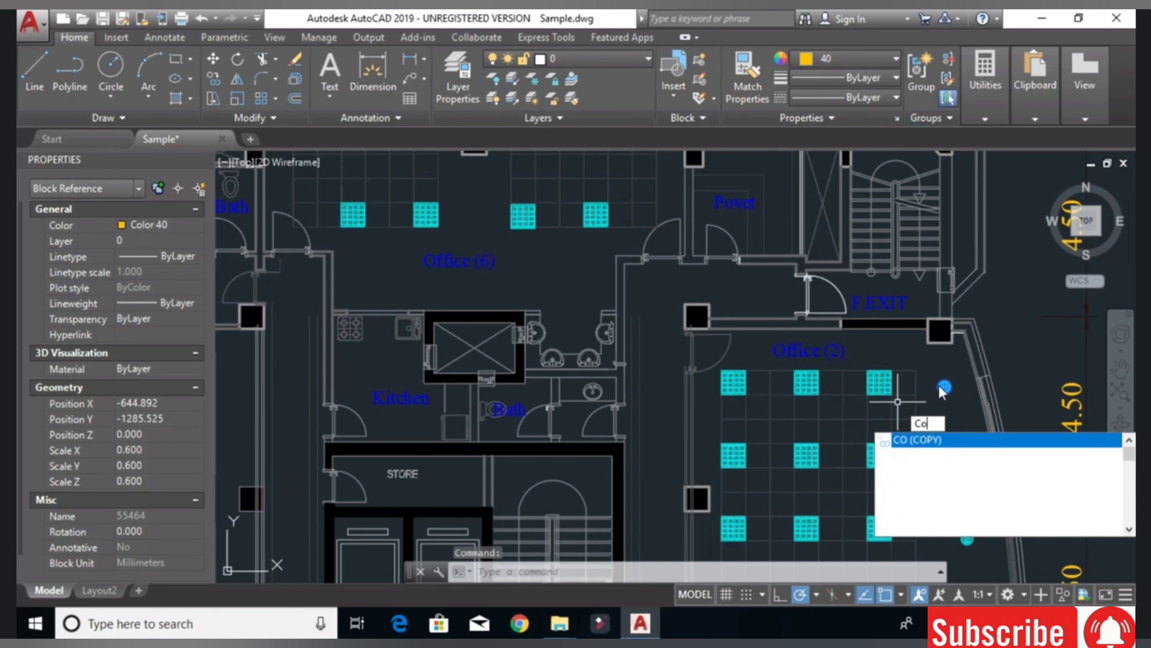
- Copy the round downlight to three points in a row across Office (6)
key("Return")
scroll(941, 391, "up", 5)
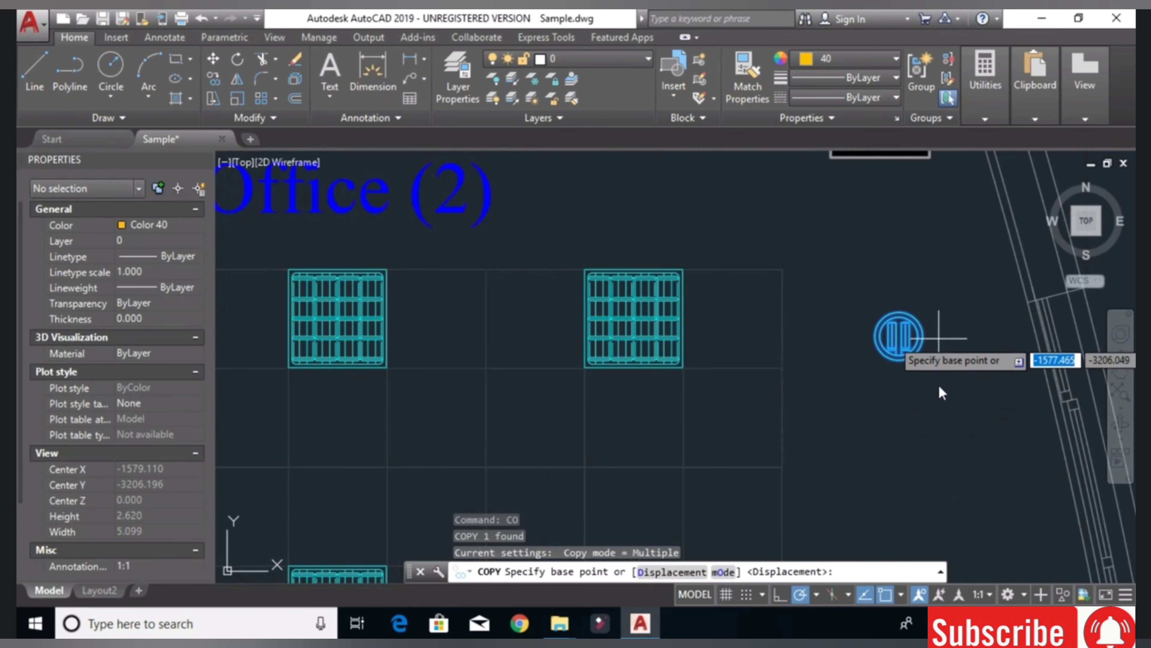
left_click(939, 385)
scroll(898, 334, "down", 4)
scroll(898, 335, "down", 3)
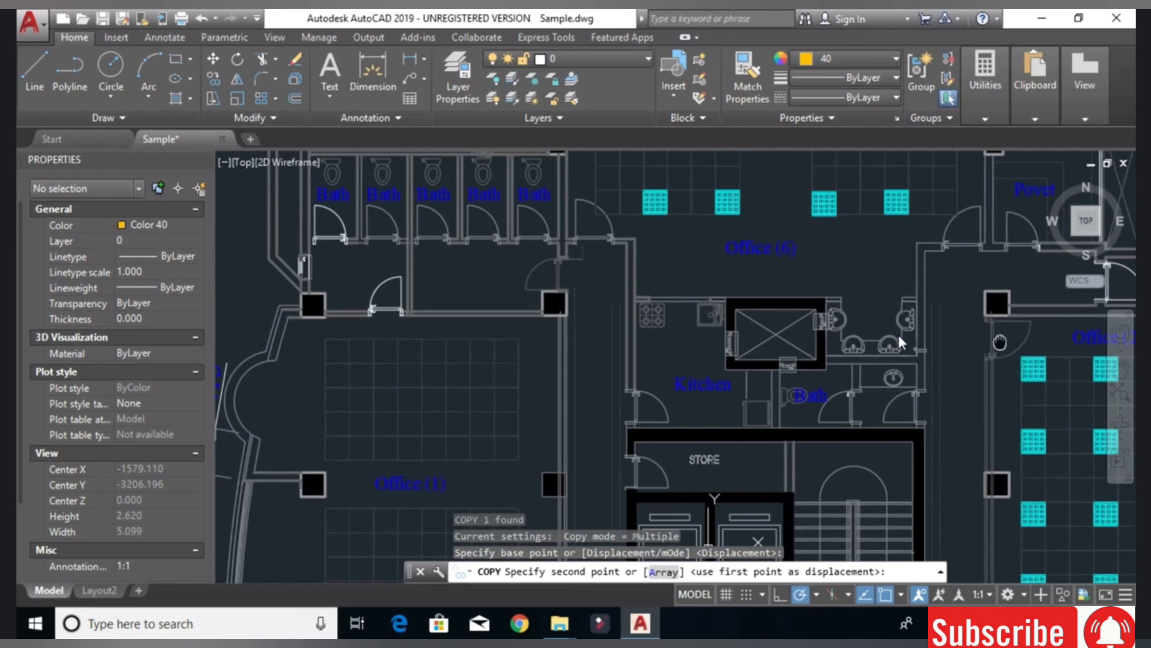
scroll(899, 334, "up", 1)
scroll(899, 335, "up", 1)
scroll(898, 335, "up", 1)
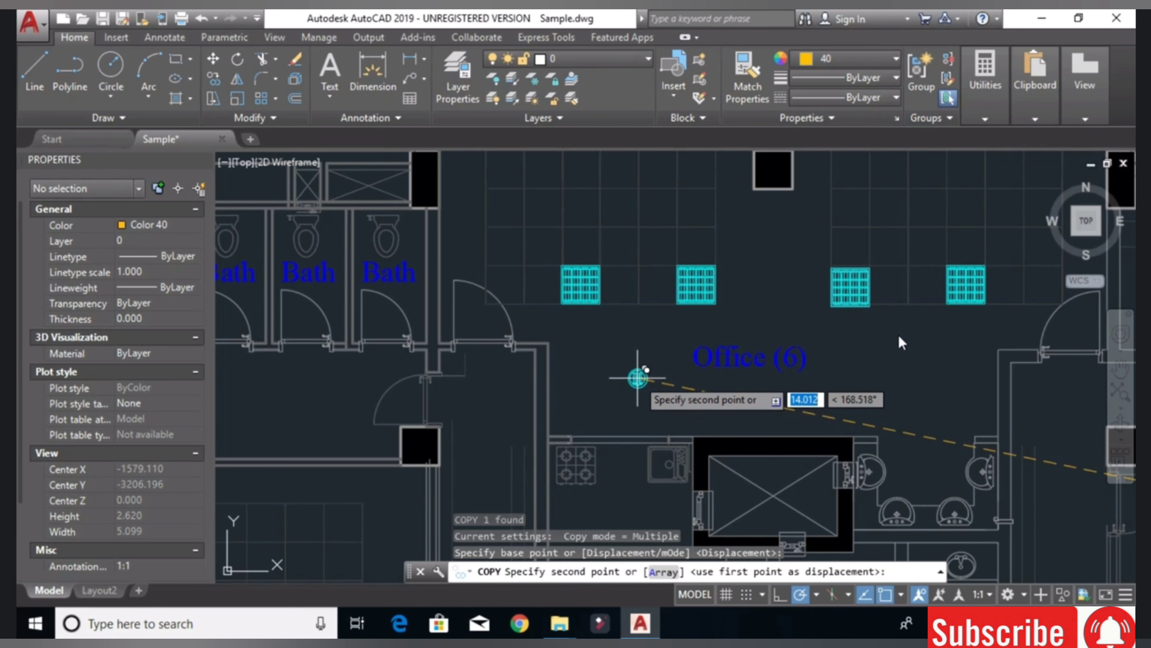
left_click(616, 377)
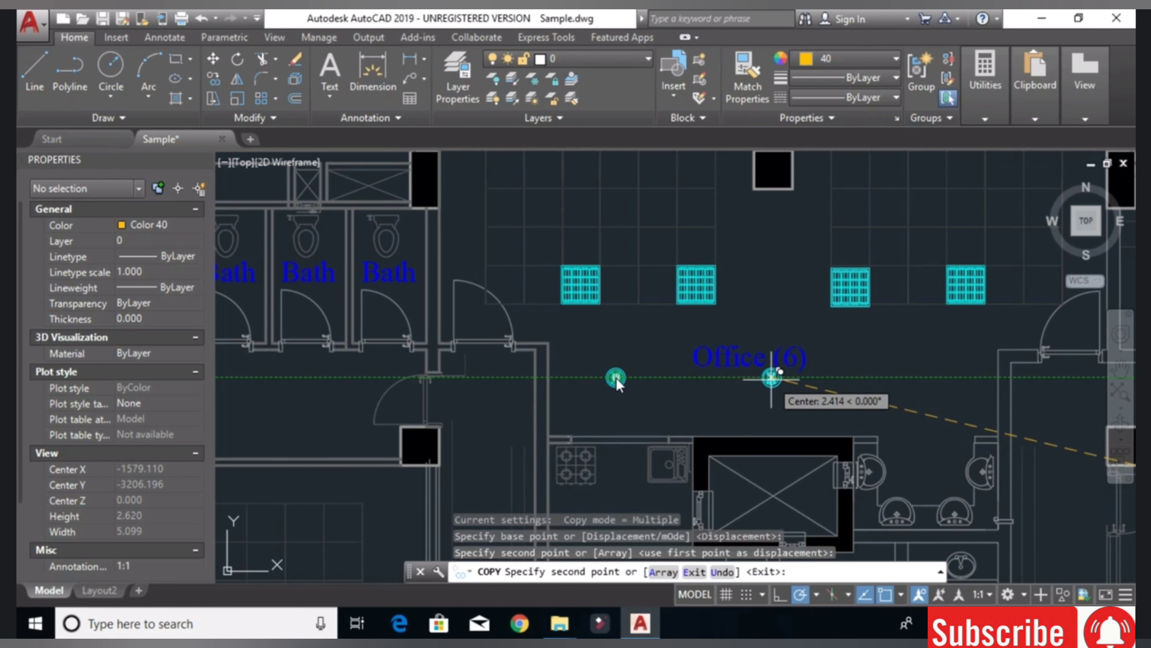
left_click(771, 378)
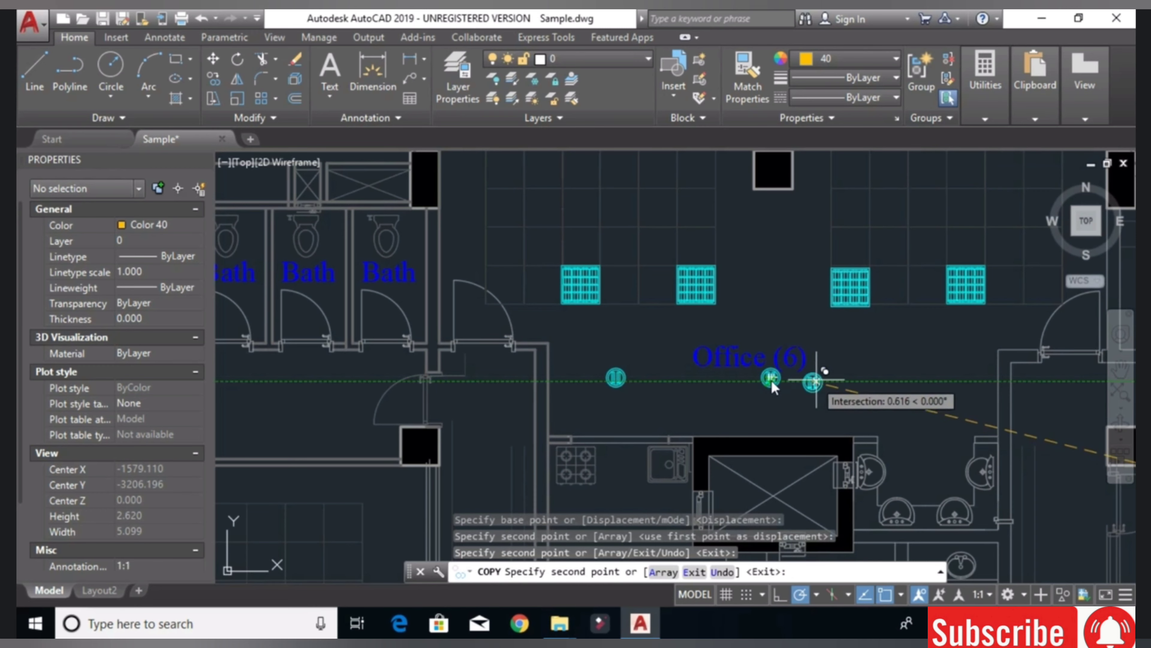
left_click(921, 382)
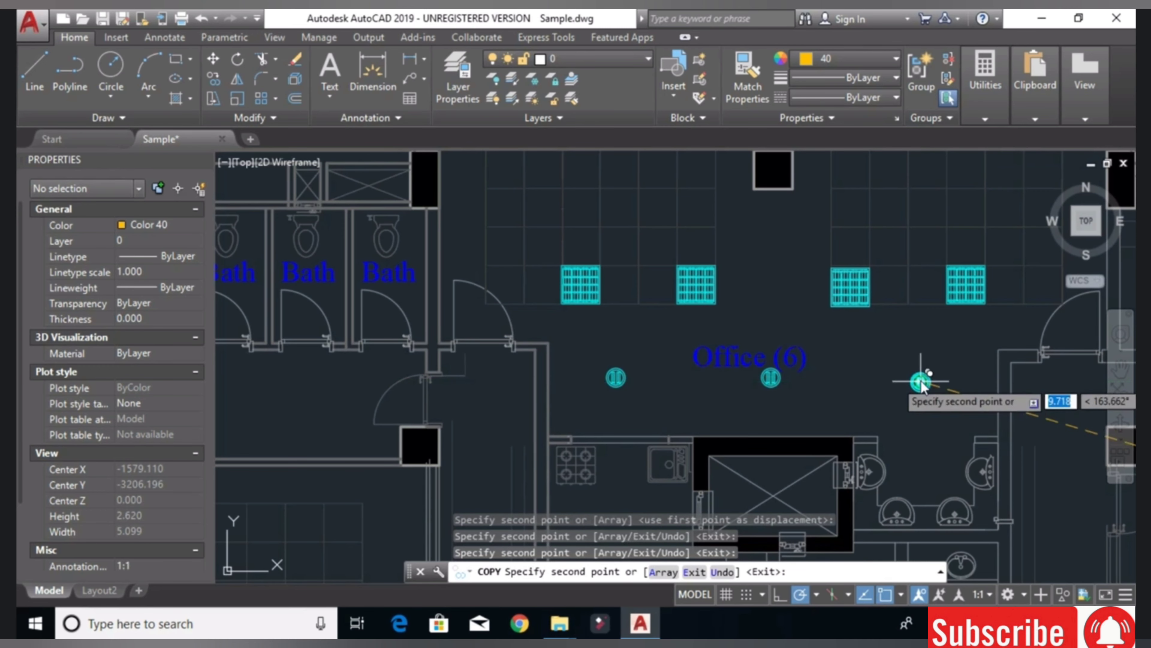
- Look over the area below Office (6), then cancel the running copy
middle_click_drag(925, 474, 788, 366)
scroll(789, 366, "up", 1)
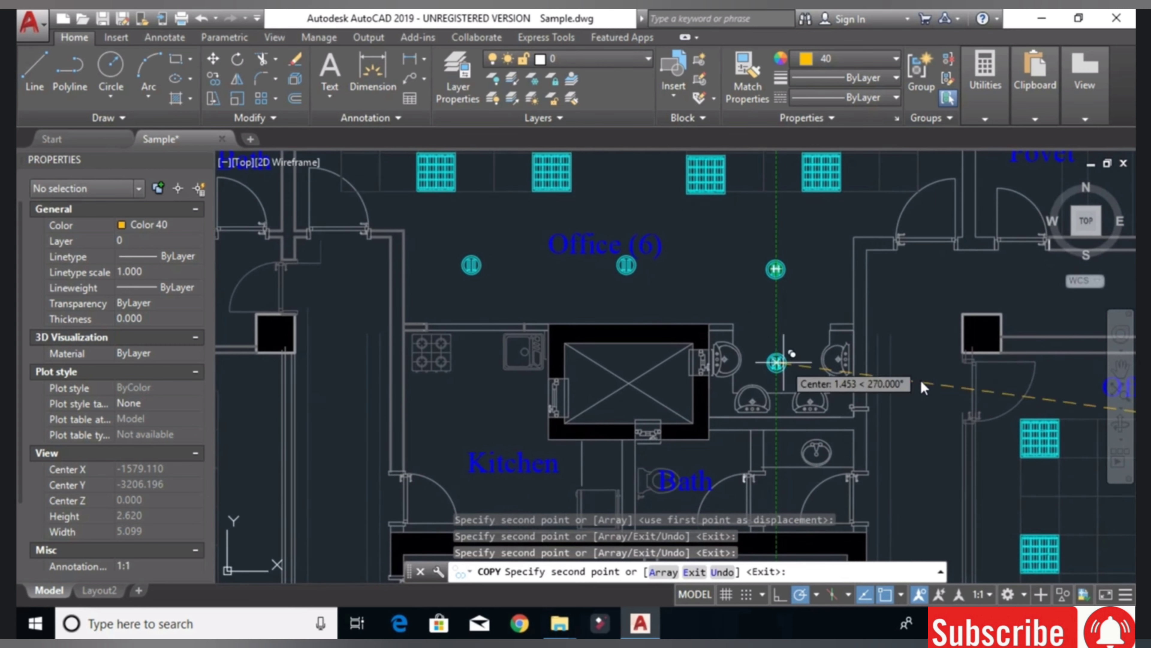
scroll(794, 363, "up", 1)
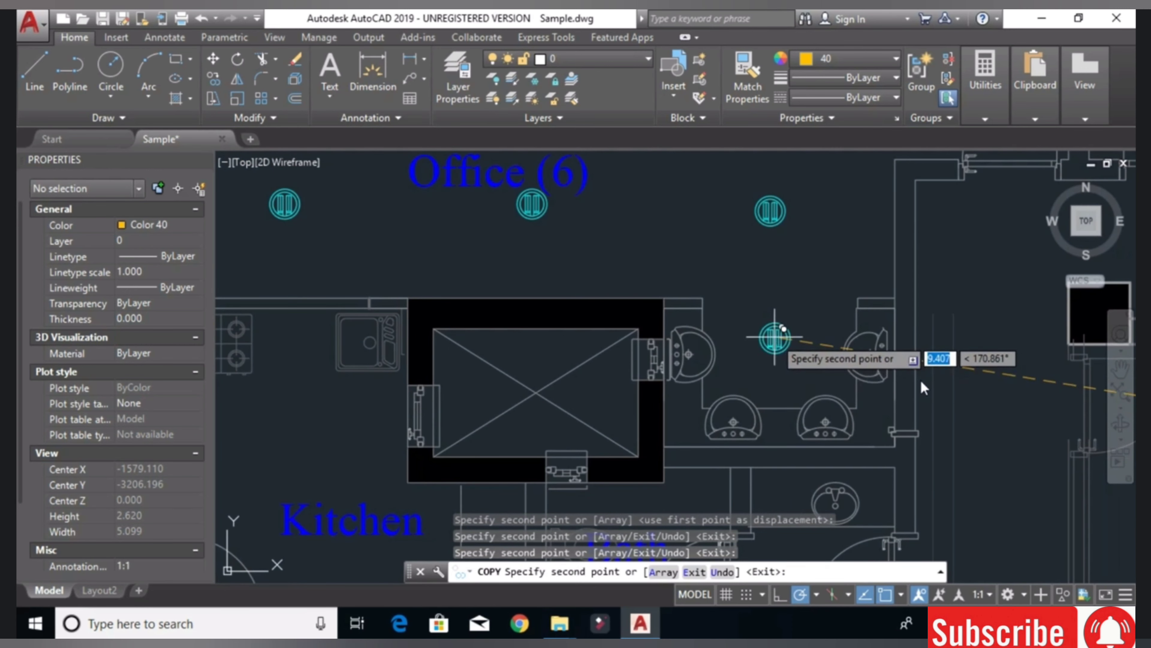
scroll(752, 362, "down", 2)
scroll(724, 435, "down", 2)
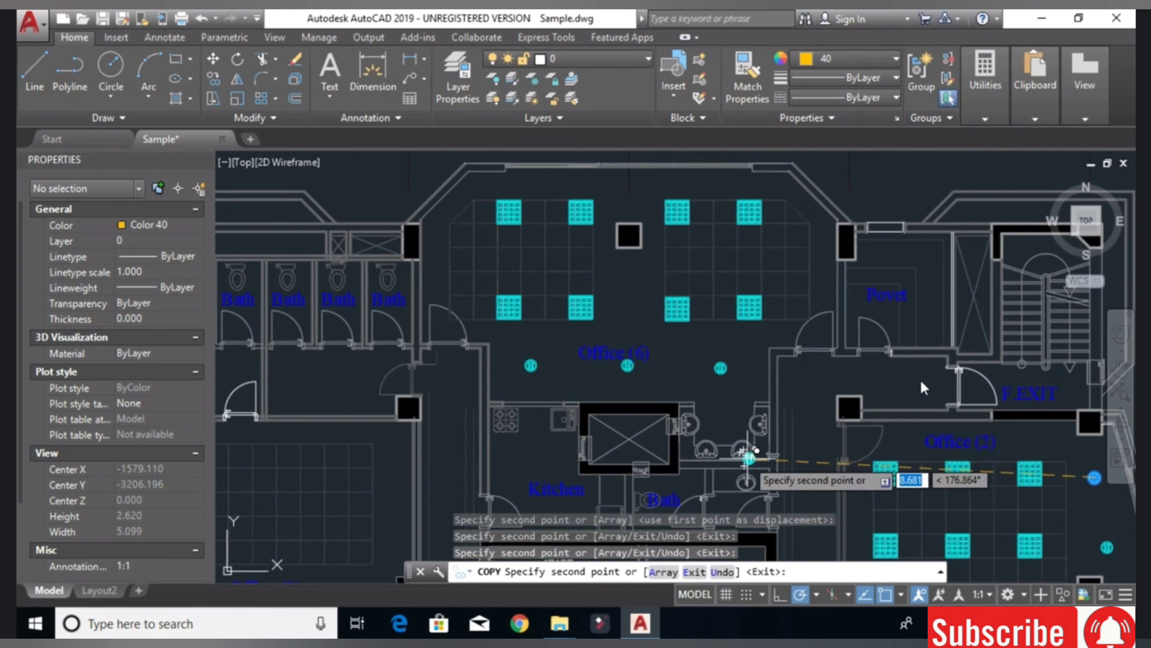
scroll(738, 467, "up", 2)
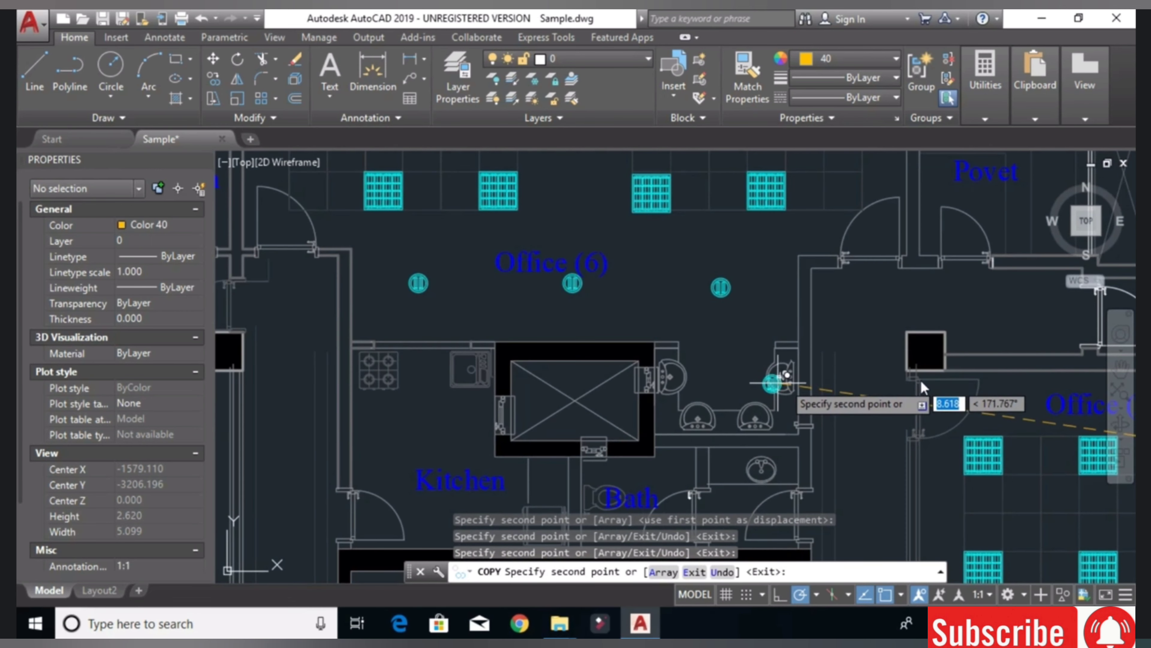
scroll(725, 347, "up", 1)
scroll(702, 350, "up", 1)
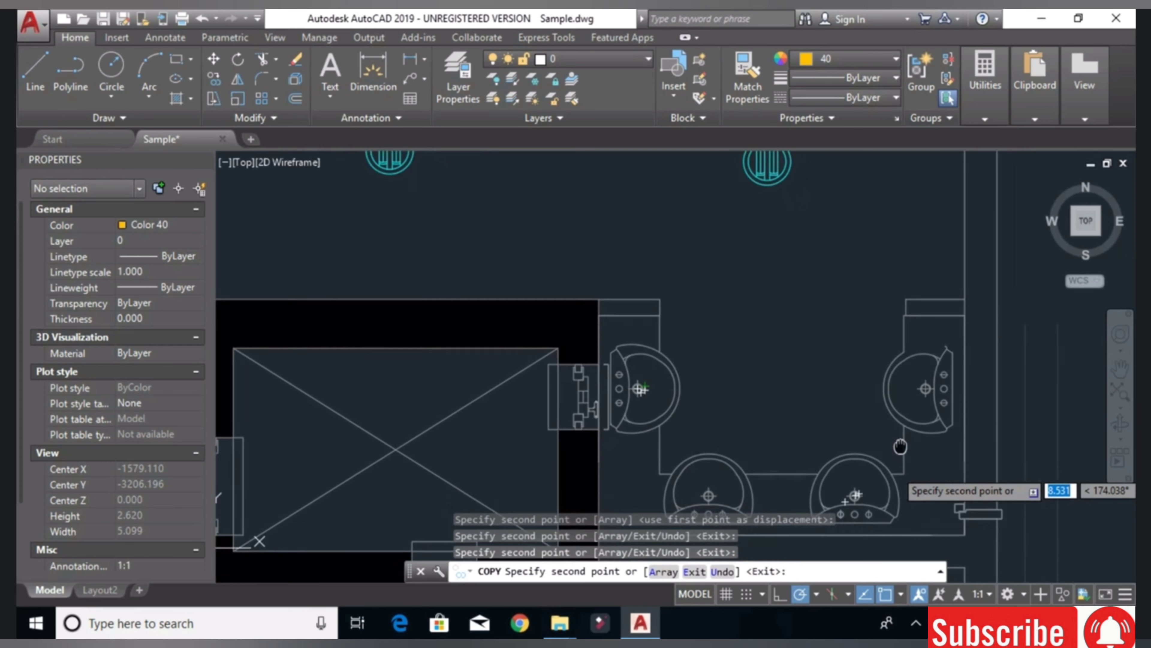
middle_click_drag(934, 472, 886, 424)
scroll(861, 374, "down", 2)
scroll(861, 363, "down", 2)
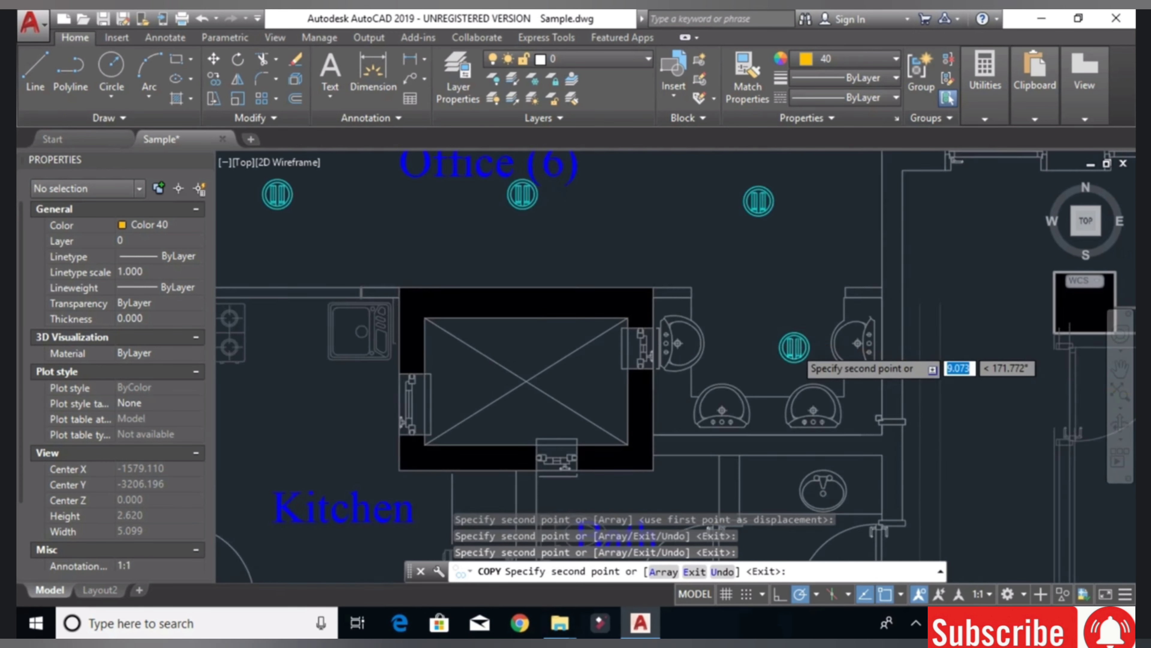
scroll(852, 345, "down", 1)
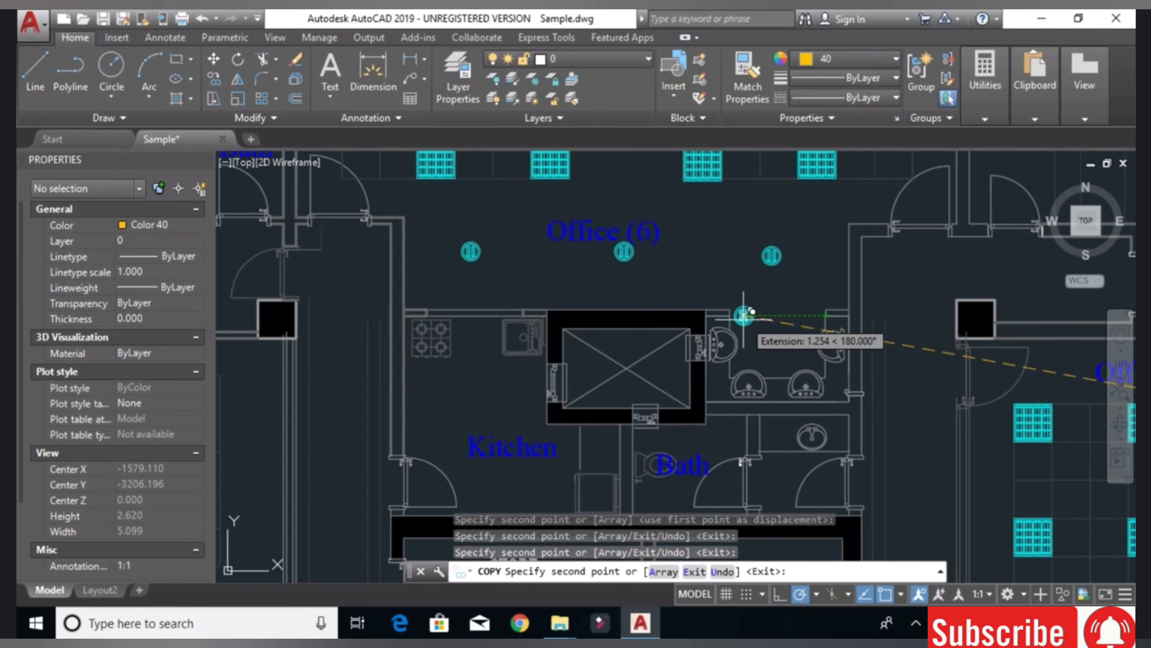
middle_click_drag(752, 326, 639, 341)
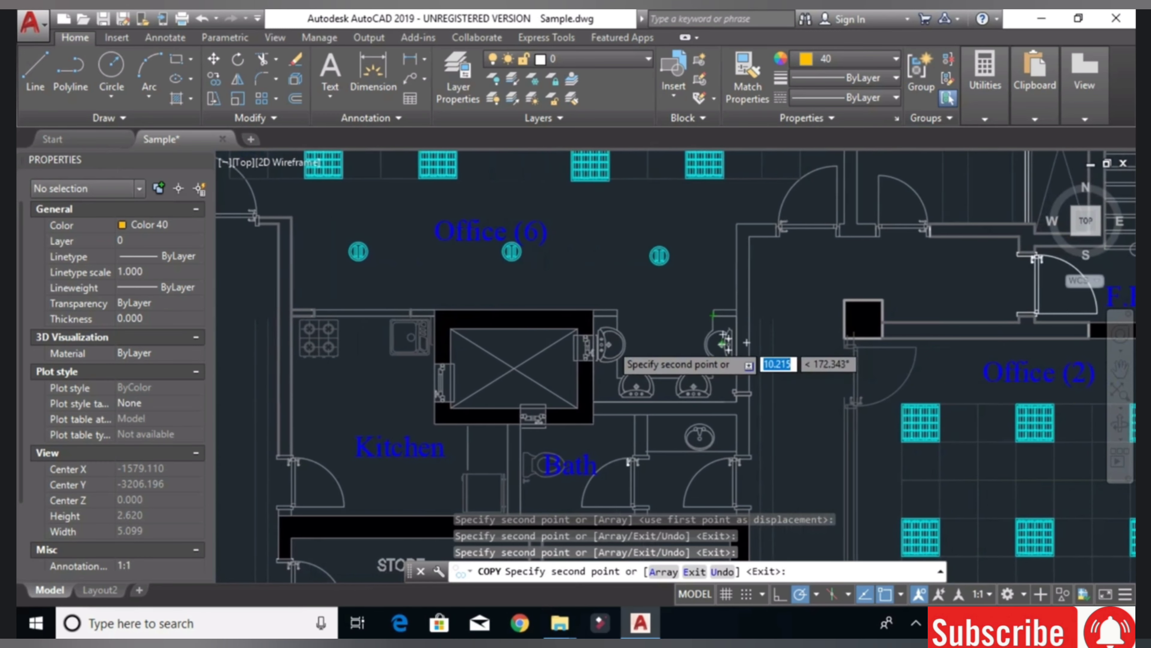
scroll(645, 342, "up", 1)
scroll(573, 351, "up", 1)
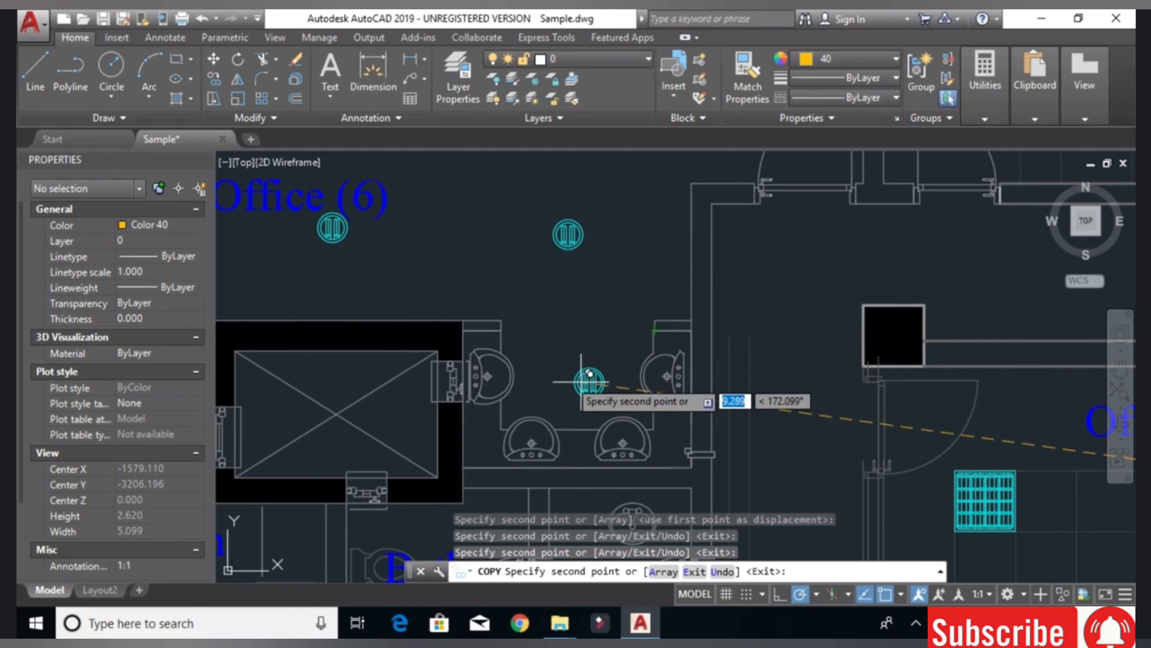
middle_click_drag(486, 313, 514, 326)
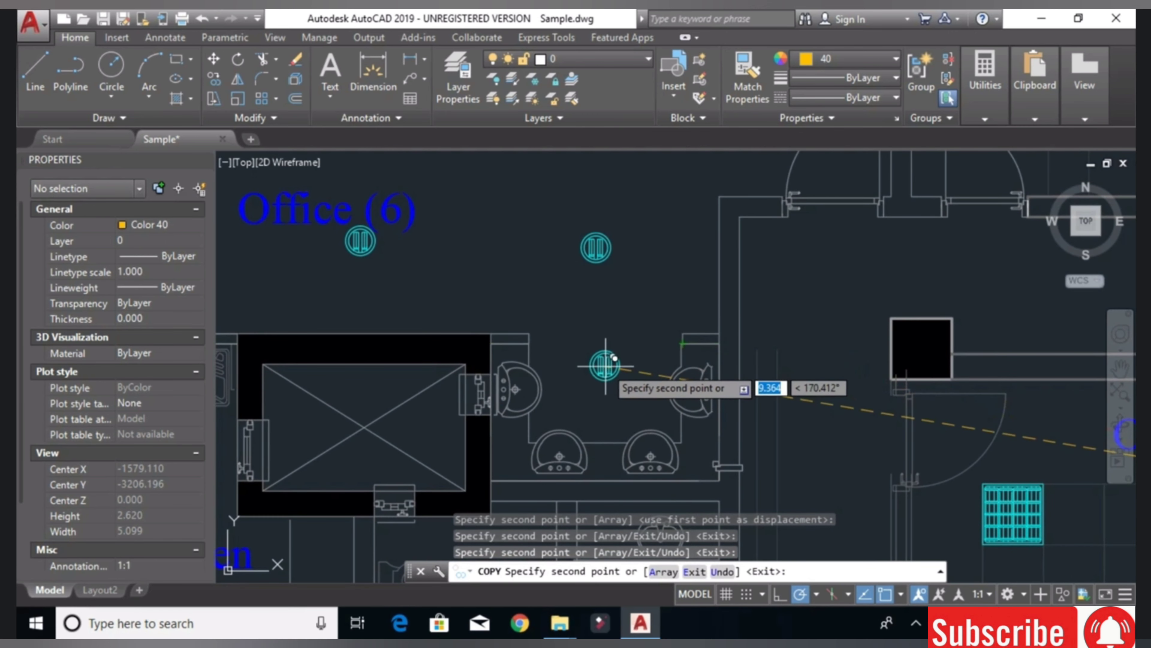
right_click(593, 361)
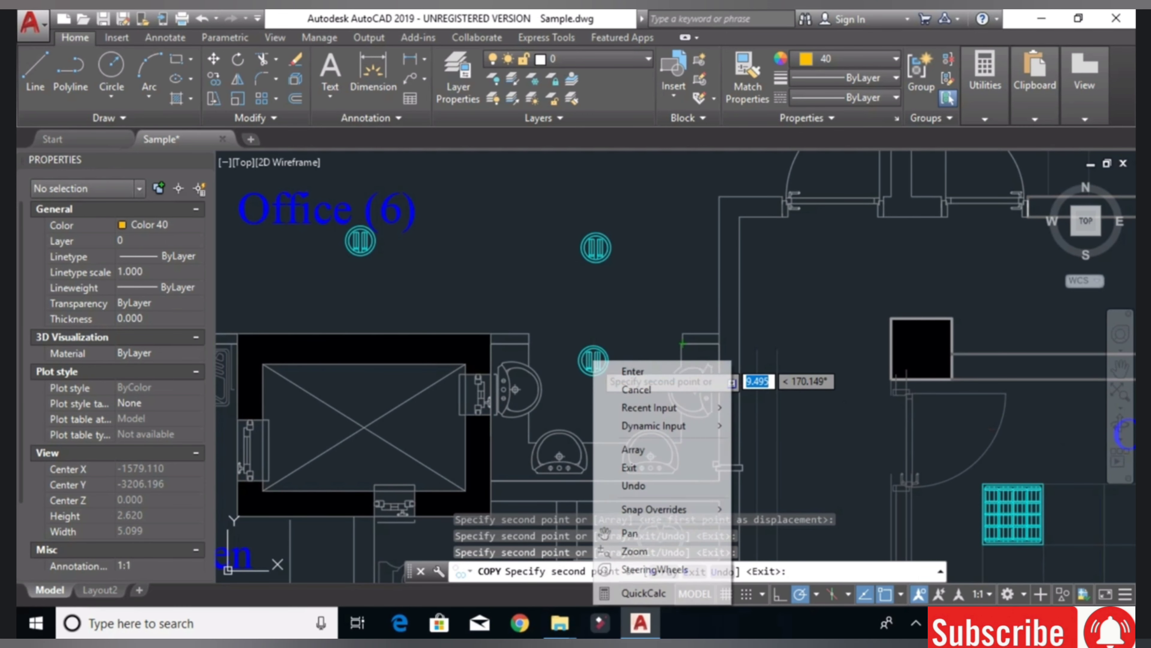
left_click(636, 389)
scroll(612, 363, "down", 5)
- Window-select the legend's CoreLine recessed LED downlight symbol and start copying it with CO
scroll(589, 344, "down", 5)
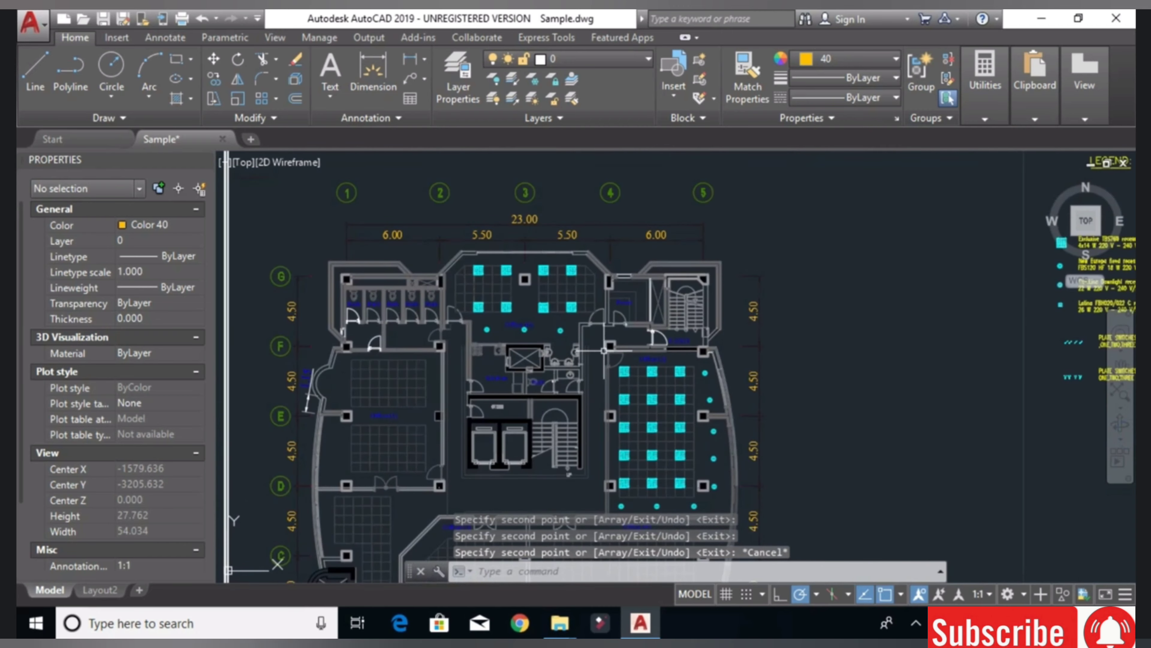
scroll(581, 336, "up", 1)
scroll(581, 337, "up", 2)
scroll(737, 286, "up", 3)
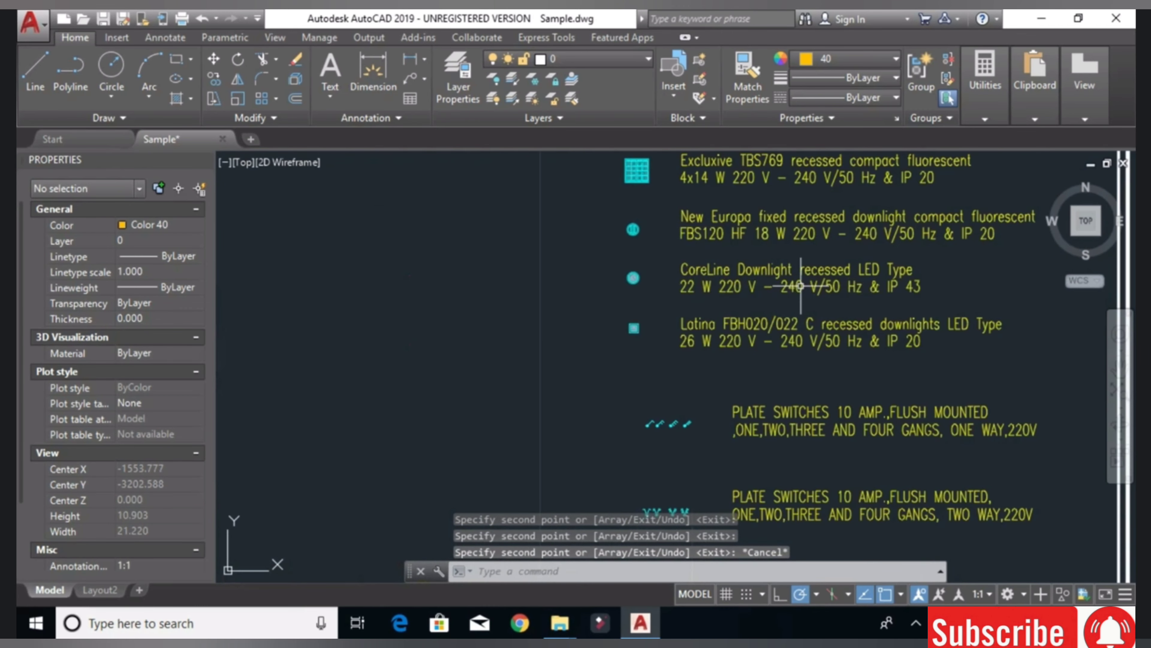
scroll(635, 309, "up", 3)
scroll(407, 300, "up", 2)
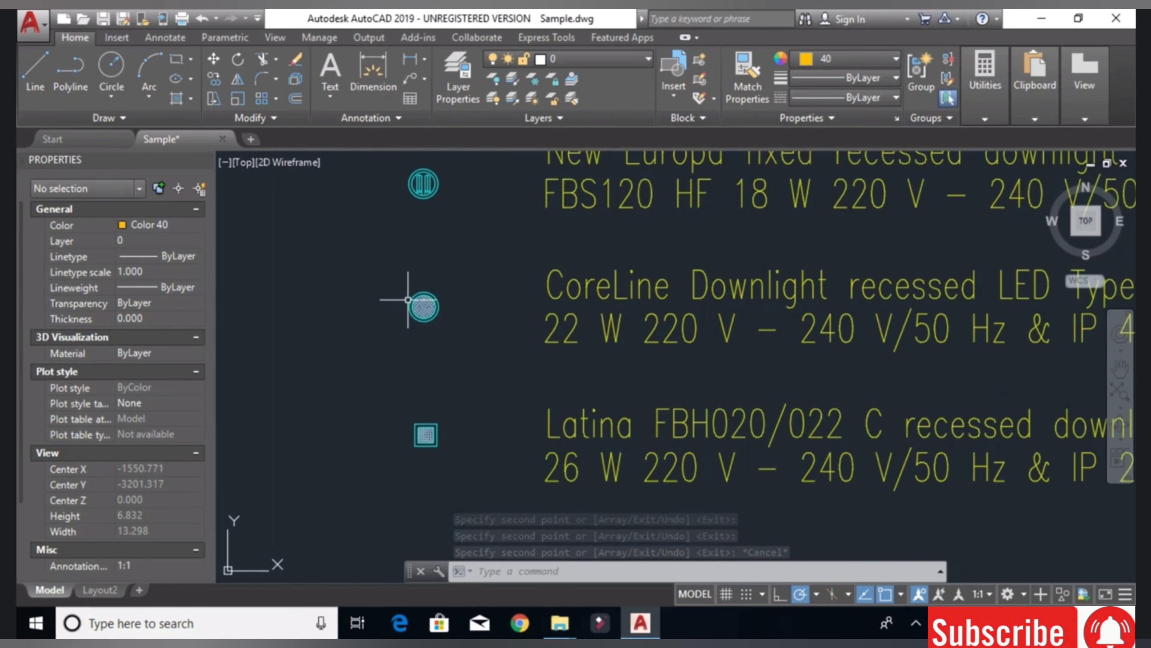
left_click(469, 278)
left_click(370, 357)
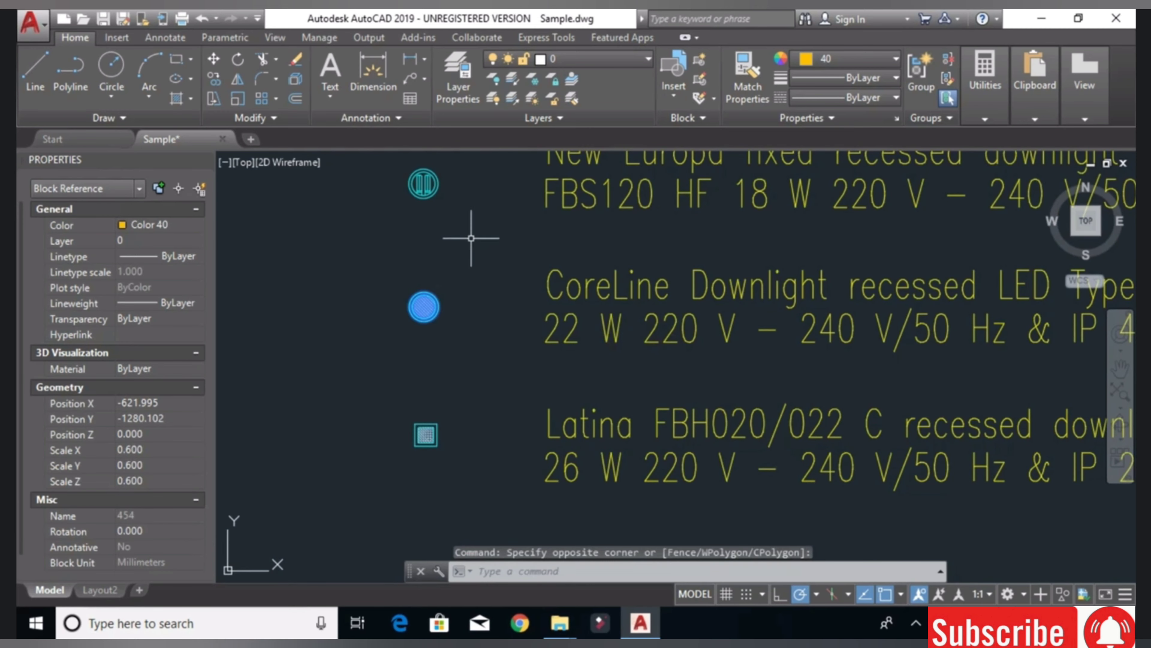
middle_click_drag(774, 306, 709, 299)
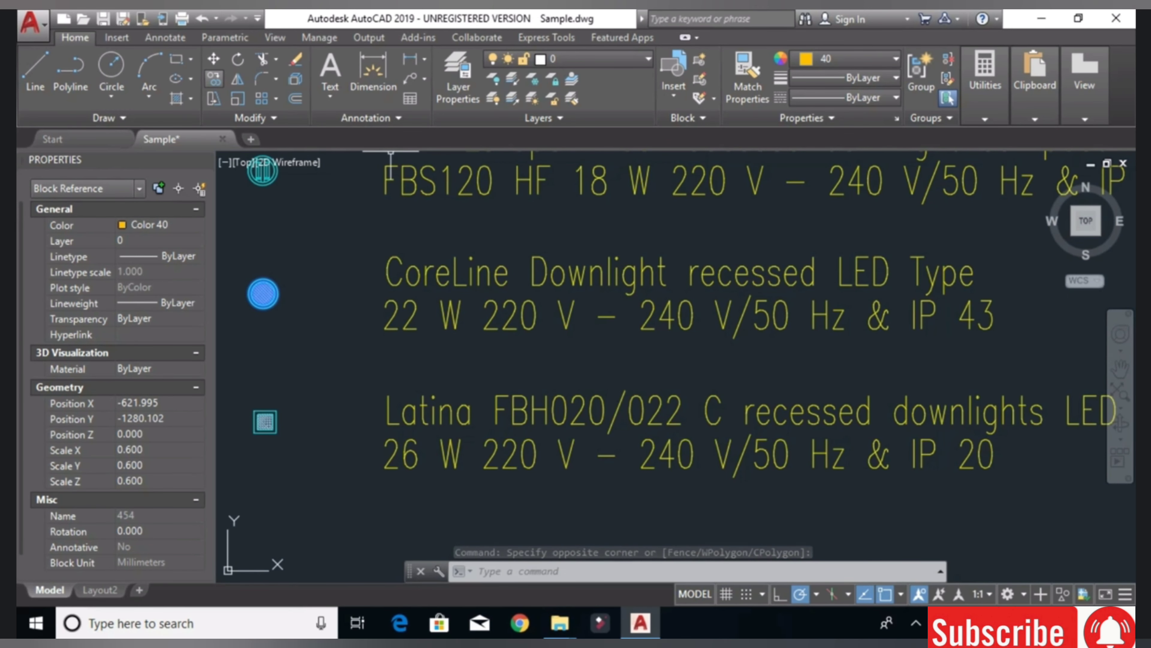
type("co")
key("Return")
middle_click_drag(257, 245, 526, 258)
- Copy the CoreLine LED downlight from the legend to beside the basins below Office (6)
scroll(504, 284, "up", 2)
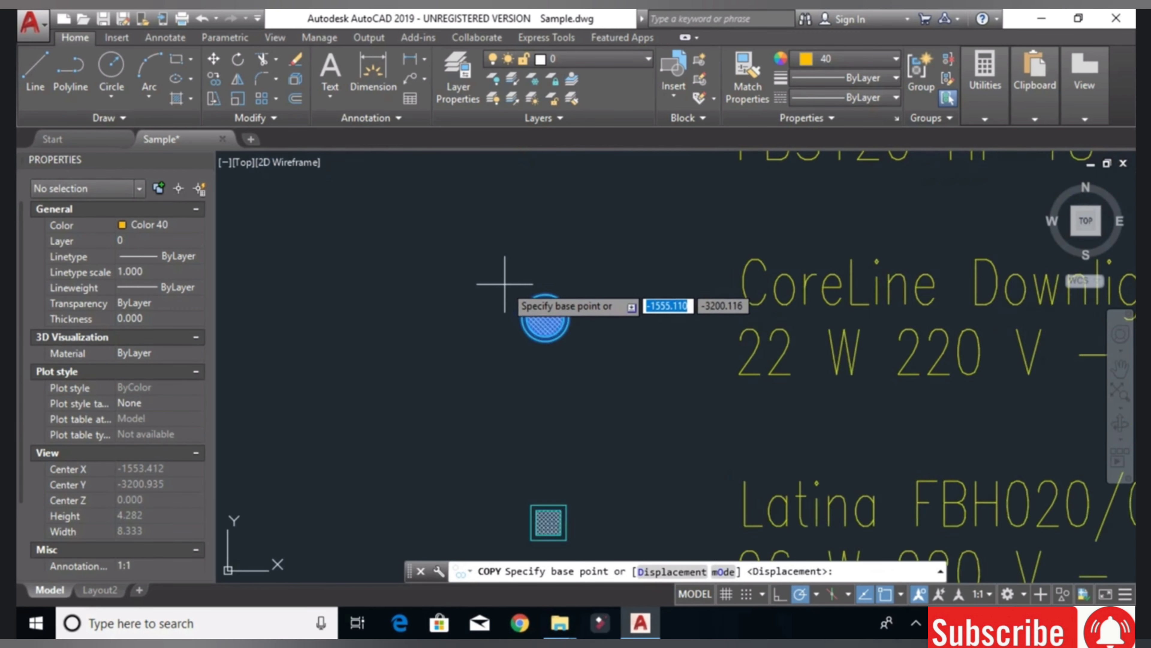
left_click(570, 336)
scroll(488, 417, "down", 4)
middle_click_drag(434, 412, 763, 327)
scroll(463, 347, "down", 5)
scroll(581, 344, "up", 2)
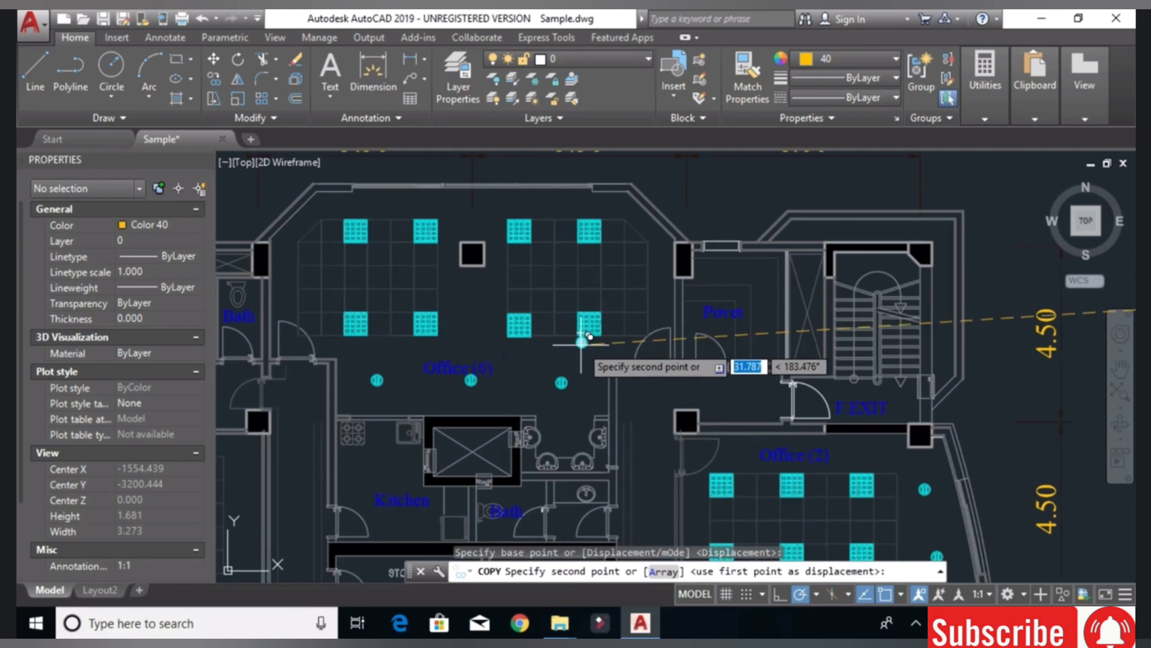
scroll(558, 435, "up", 3)
scroll(563, 432, "up", 3)
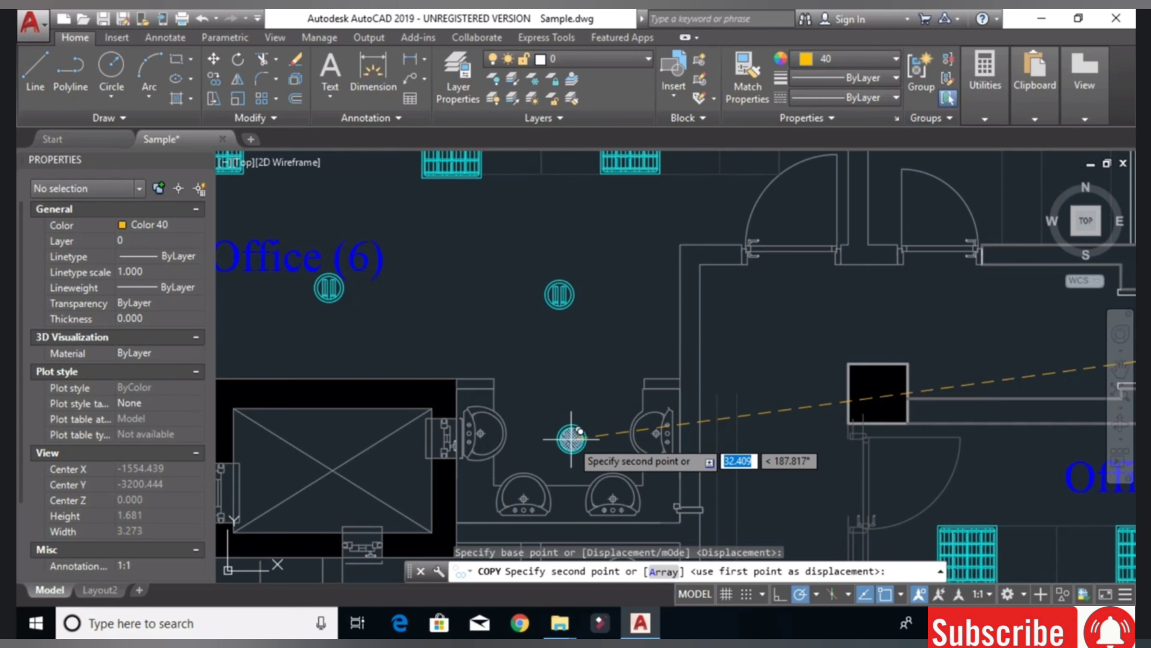
left_click(569, 439)
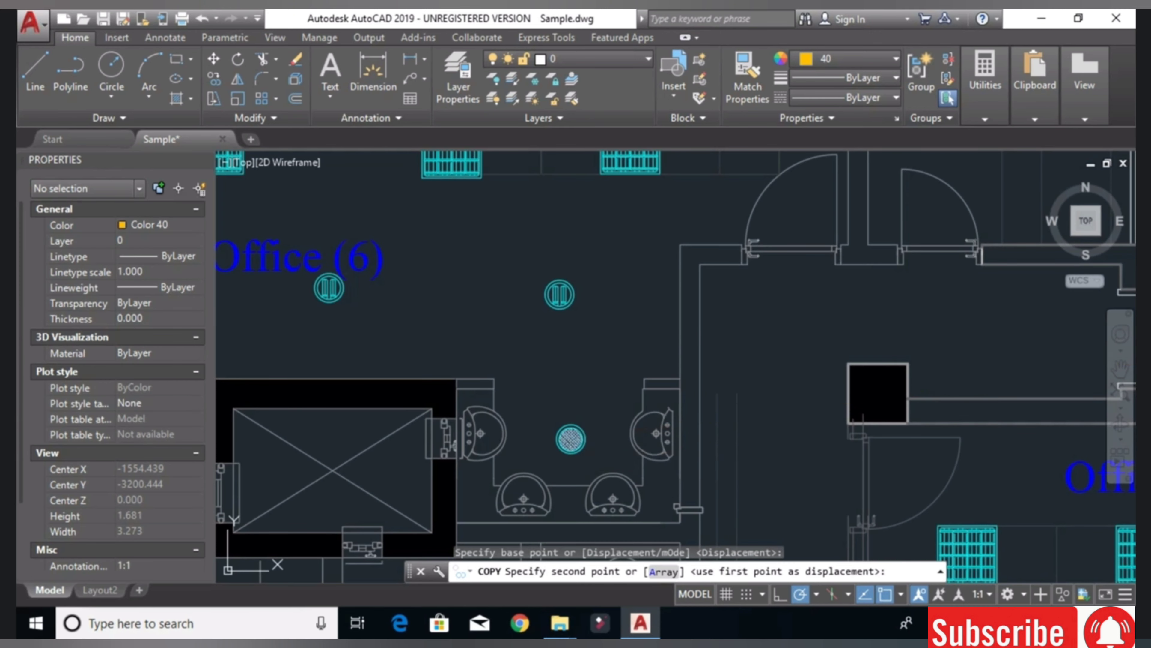
- End the copy command, keeping the placed LED downlight in the basin area
right_click(585, 322)
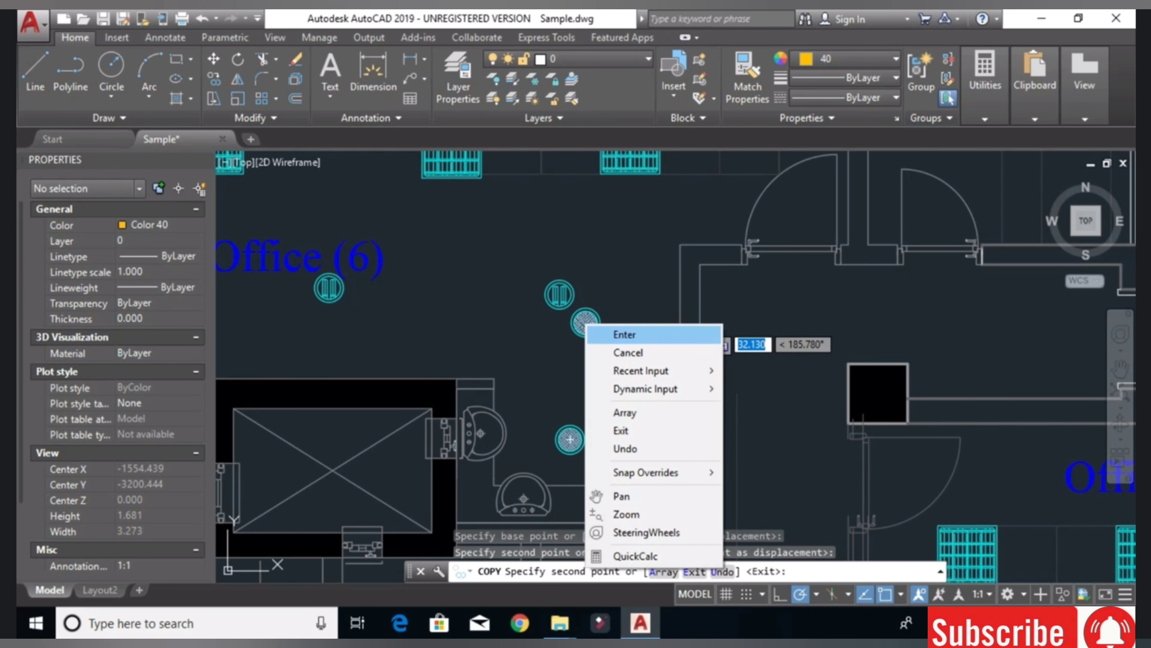
left_click(624, 335)
scroll(586, 321, "down", 5)
scroll(586, 321, "down", 2)
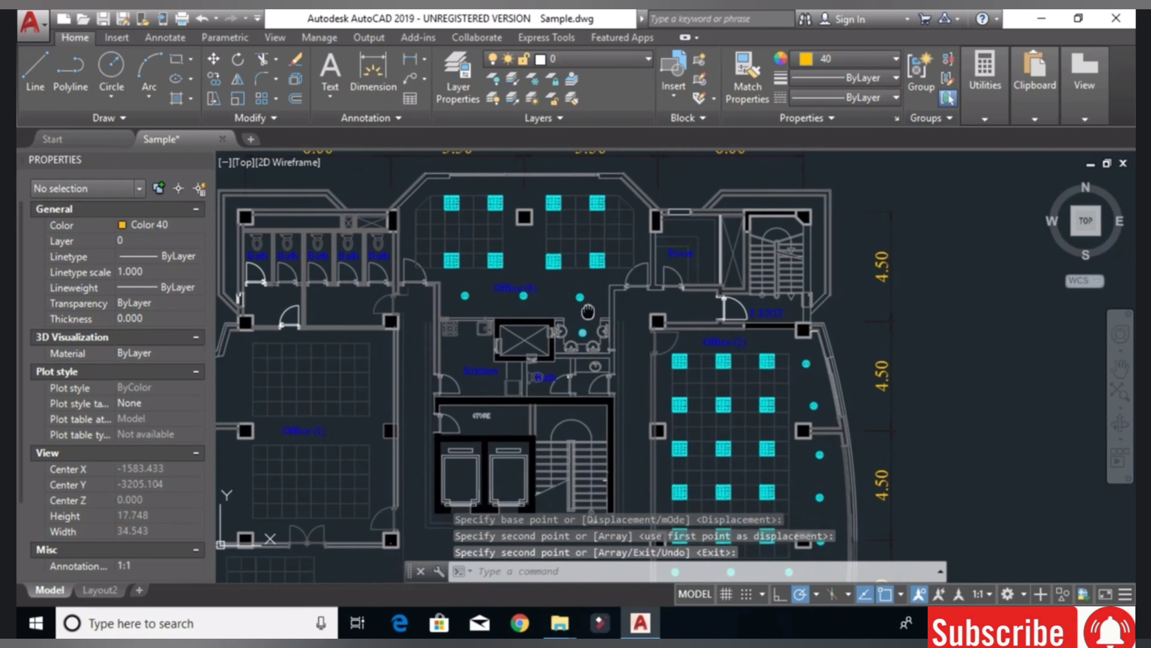